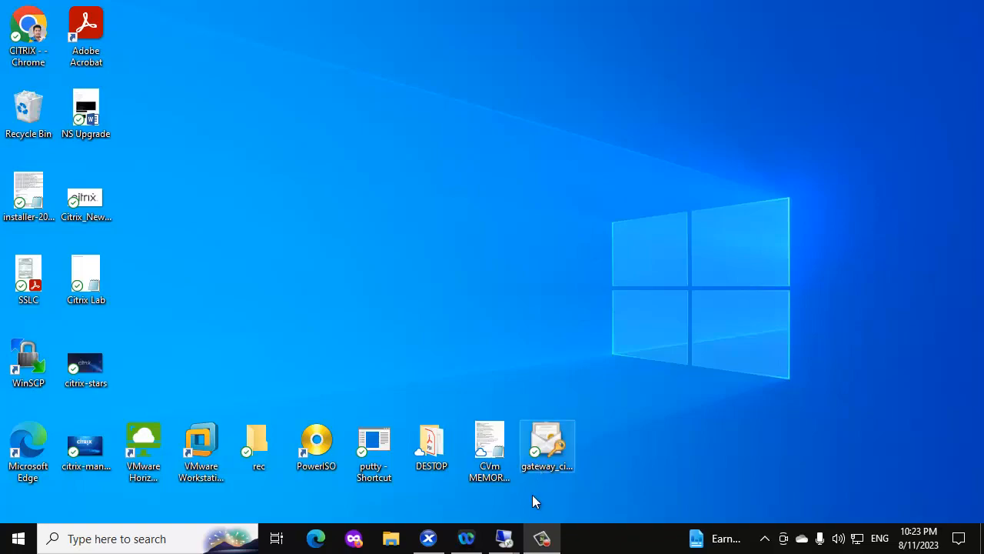
Step: Bring the 192.168.1.23 remote session full screen, showing Chrome's StoreFront logon page
mouse_move(505, 538)
click(471, 454)
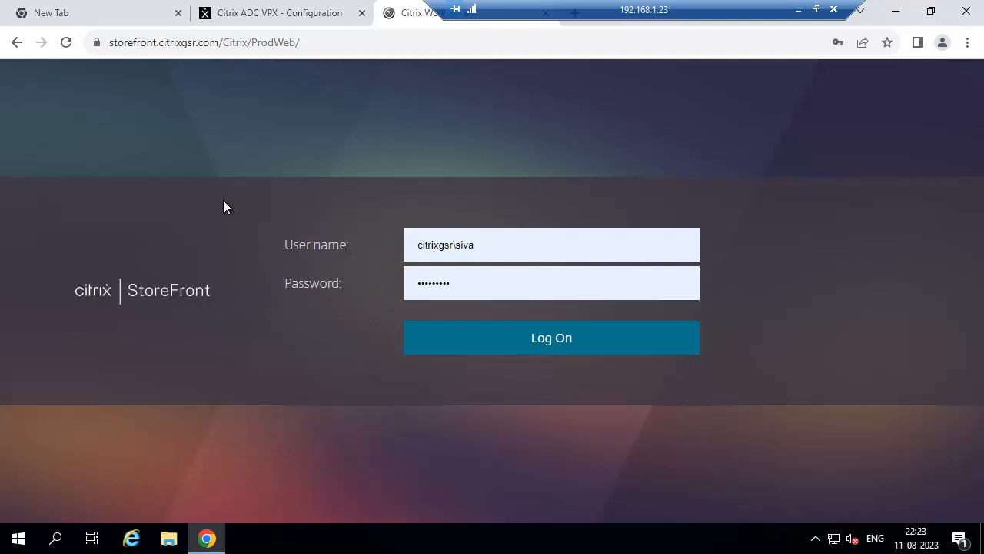
Step: Open the storefront.citrixgsr.com certificate from the padlock's connection-security details
click(98, 42)
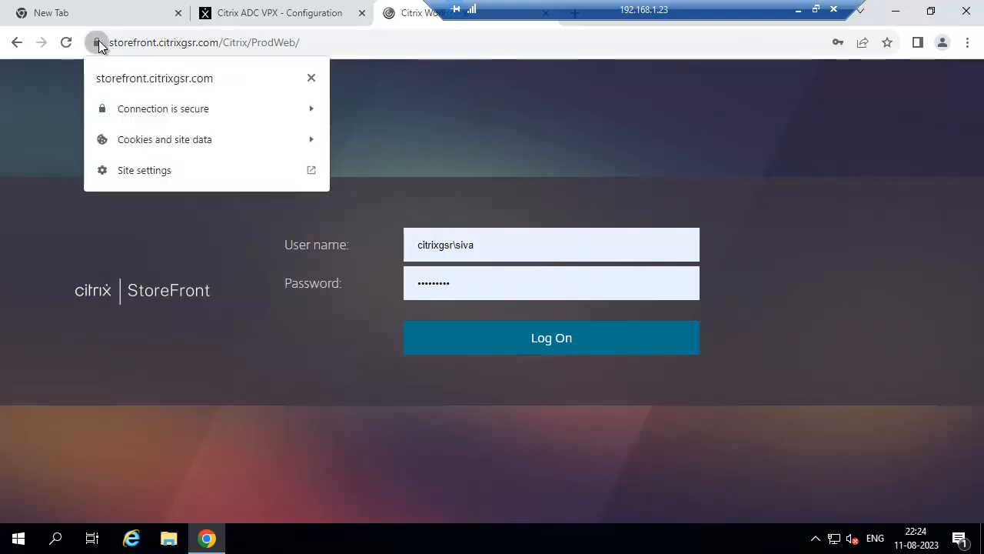
click(172, 112)
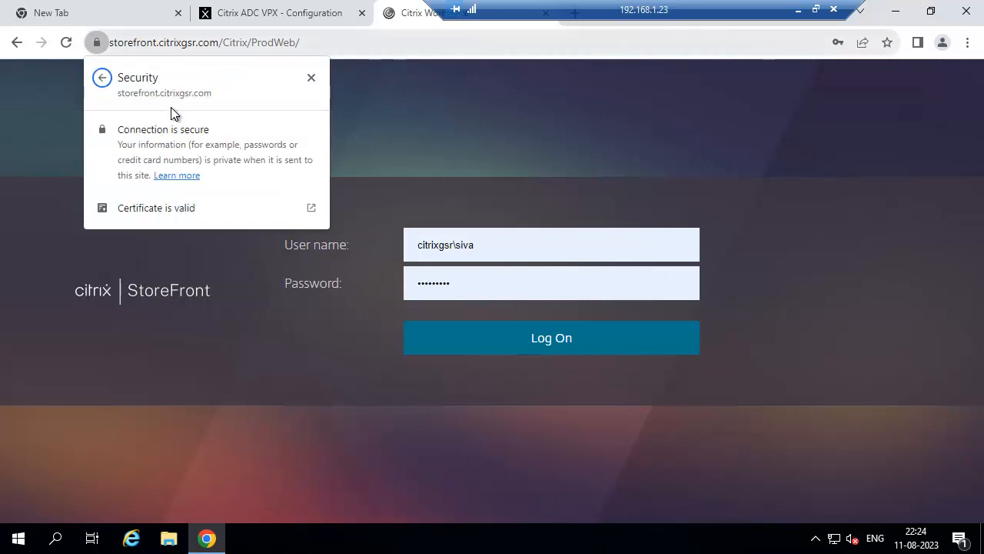
click(148, 206)
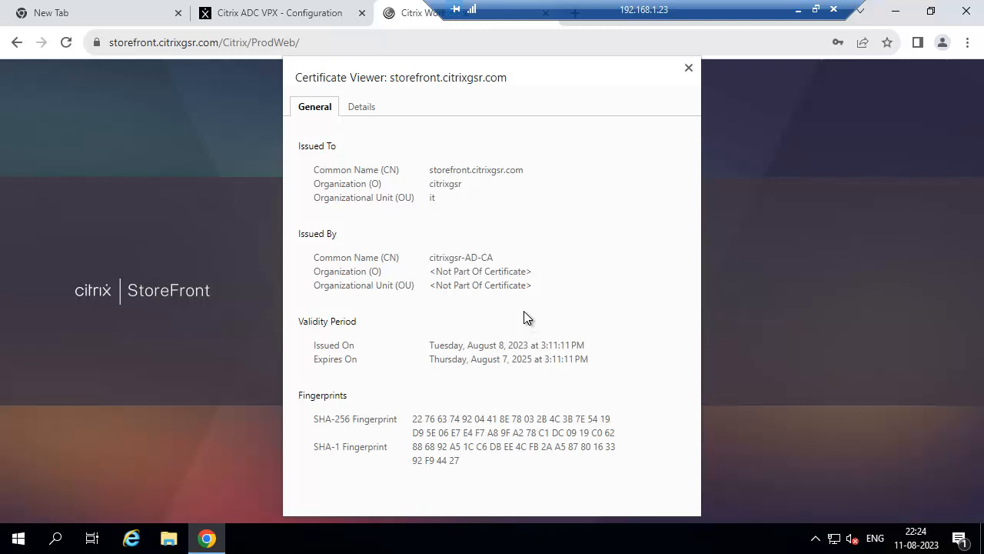
Step: On the certificate's Details tab, display the Subject Alternative Name field
click(363, 109)
scroll(427, 318, down, 2)
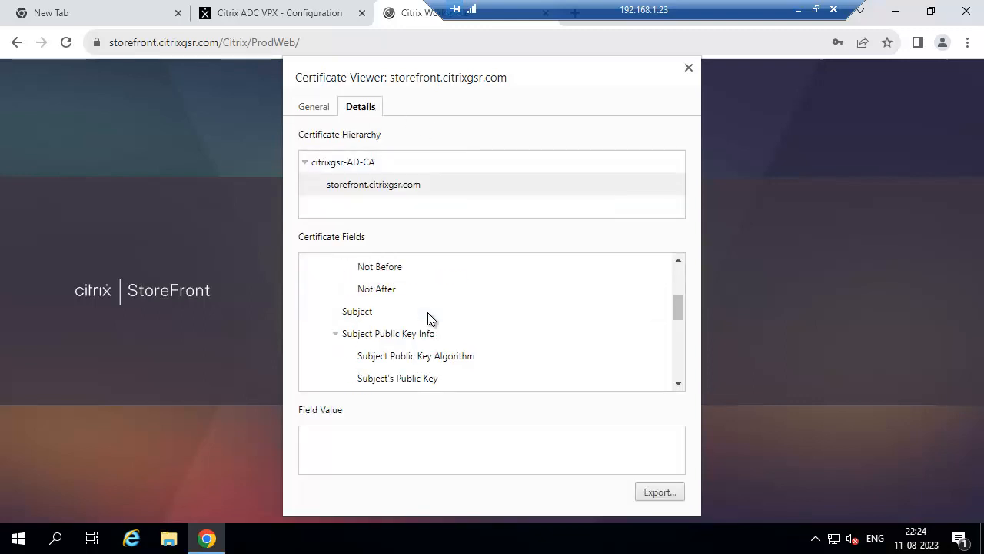
scroll(435, 329, down, 1)
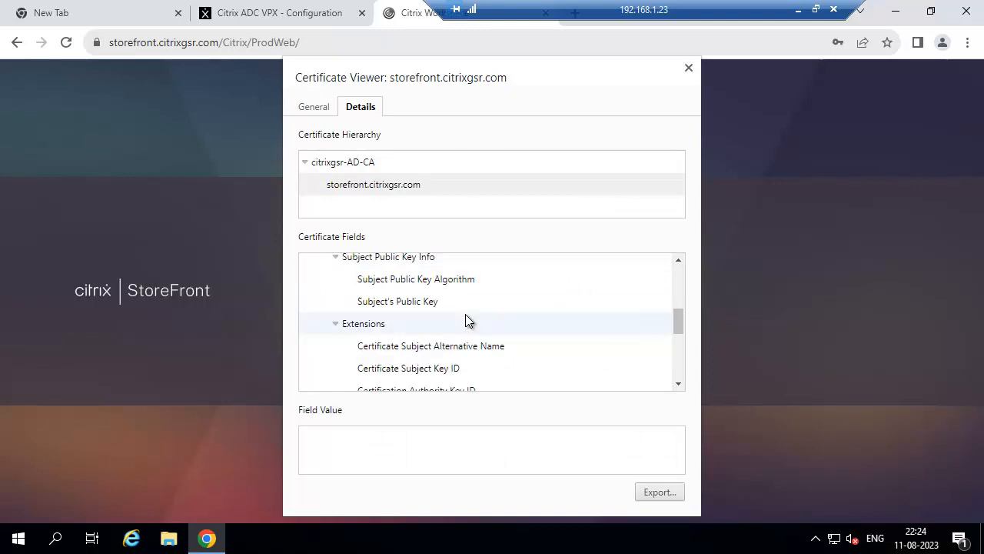
scroll(466, 322, down, 1)
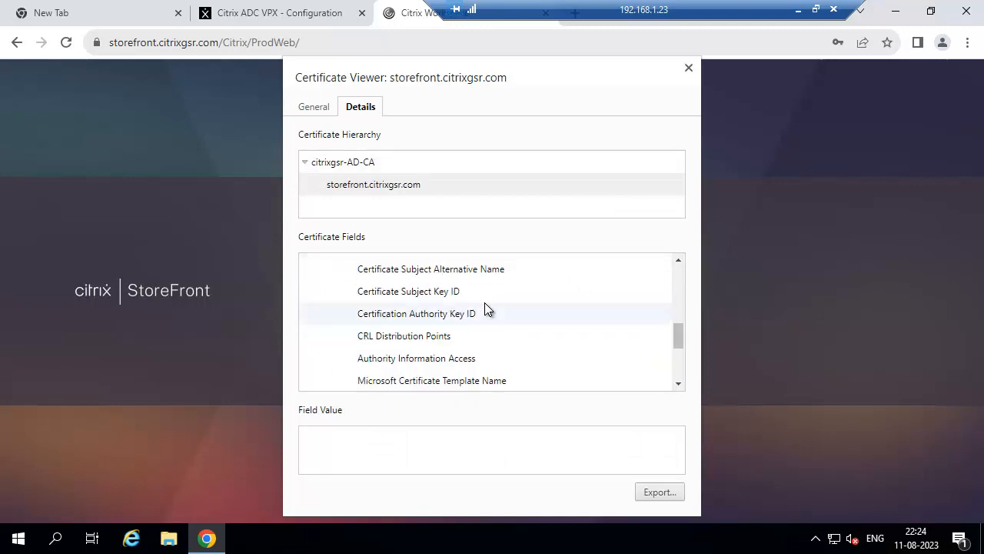
click(472, 269)
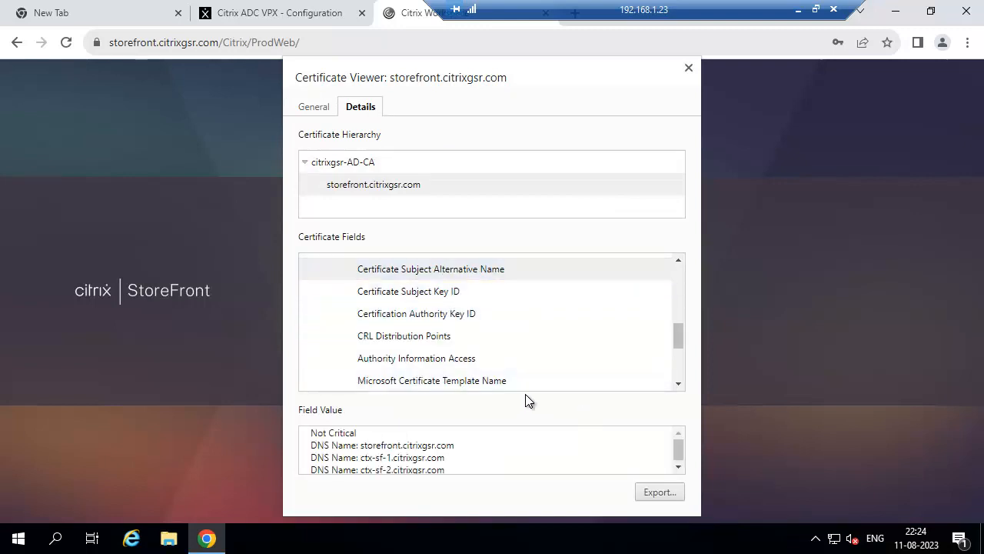
scroll(525, 380, up, 1)
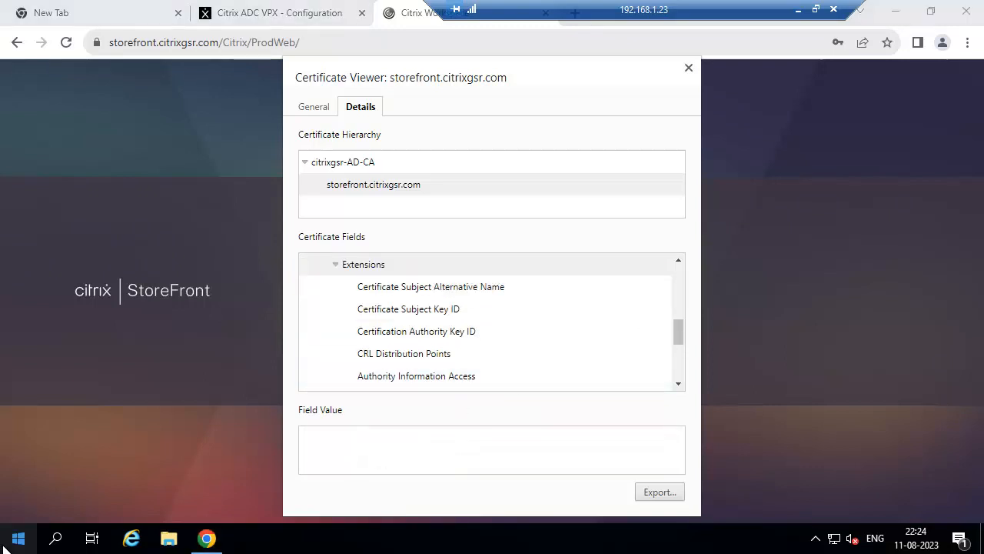
Step: Check CRL Distribution Points, then show the SAN DNS names storefront, ctx-sf-1 and ctx-sf-2 again
right_click(4, 542)
click(527, 355)
scroll(448, 336, down, 3)
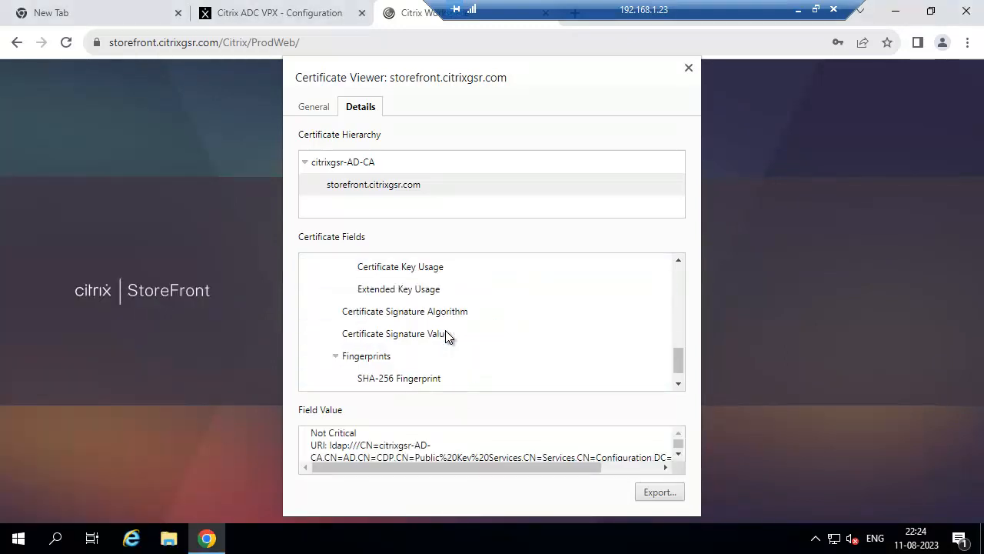
scroll(448, 336, down, 1)
scroll(448, 336, up, 4)
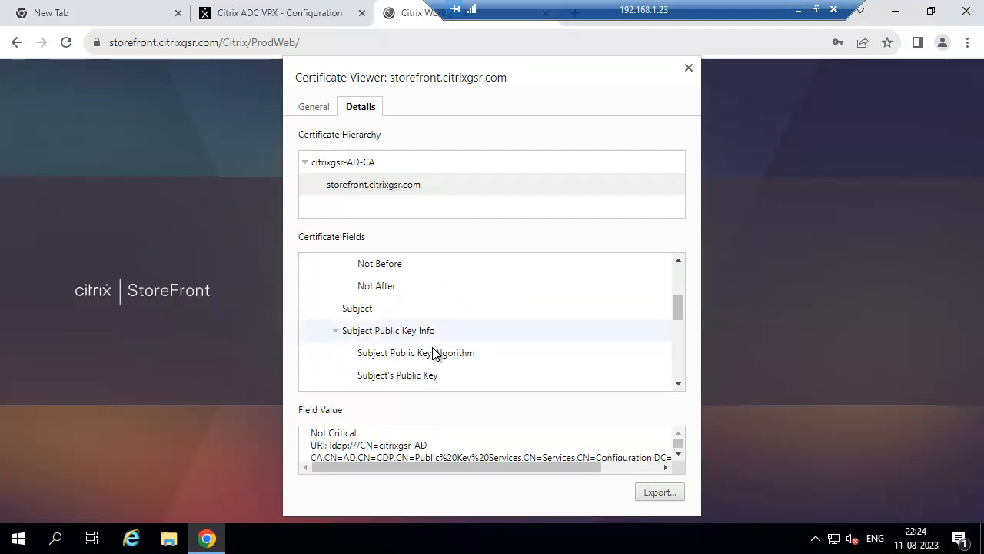
scroll(421, 366, down, 3)
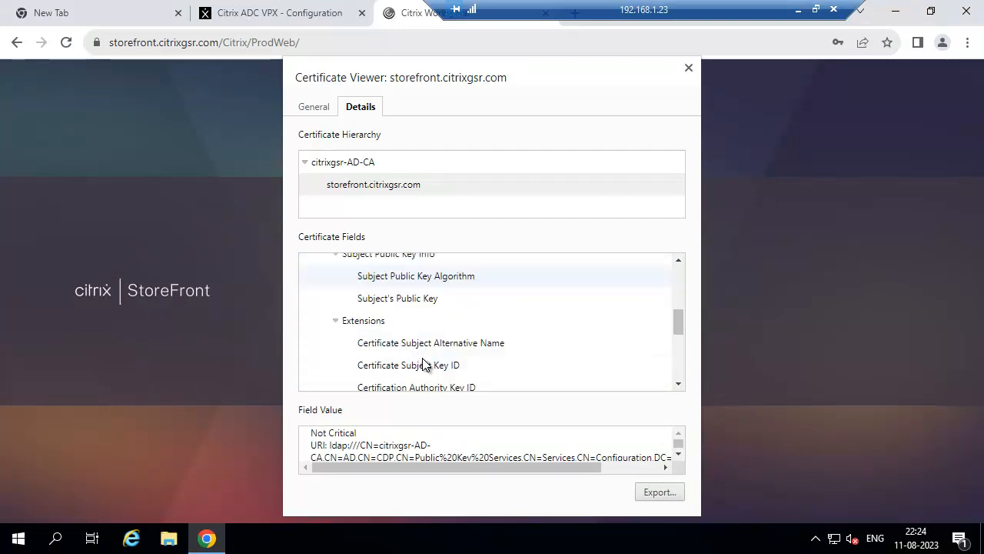
click(429, 346)
right_click(22, 519)
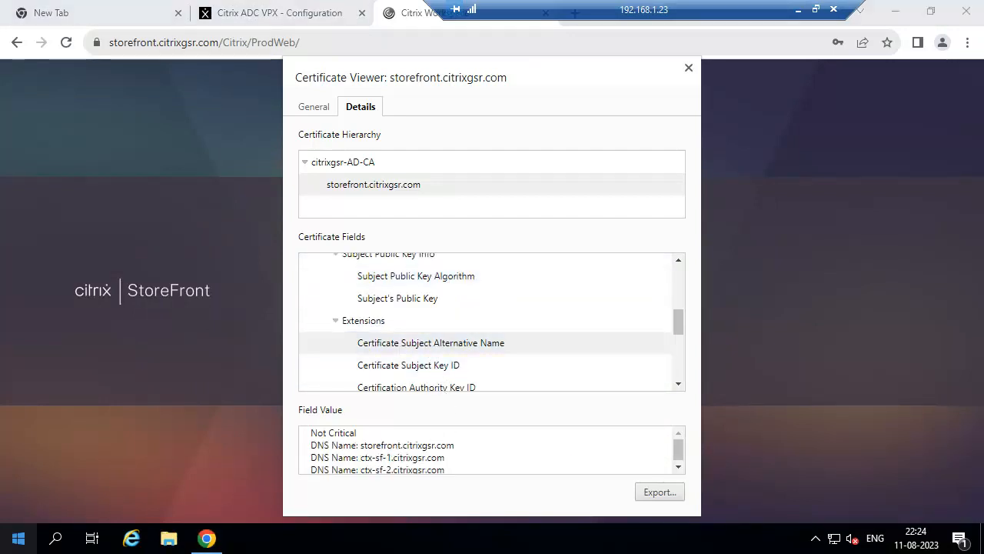
Step: Launch Notepad from the Run prompt and move it beside the certificate viewer
click(37, 477)
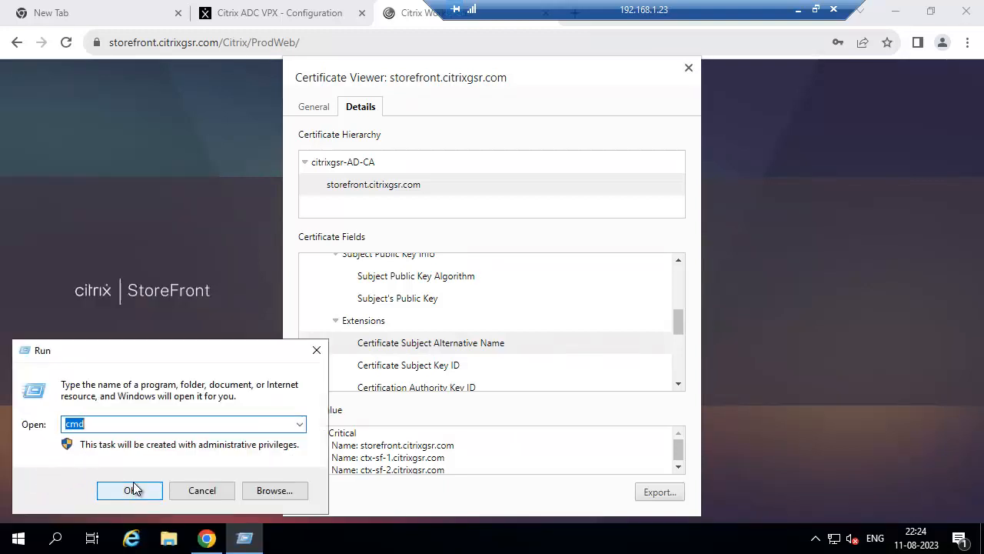
key(BackSpace)
text(note)
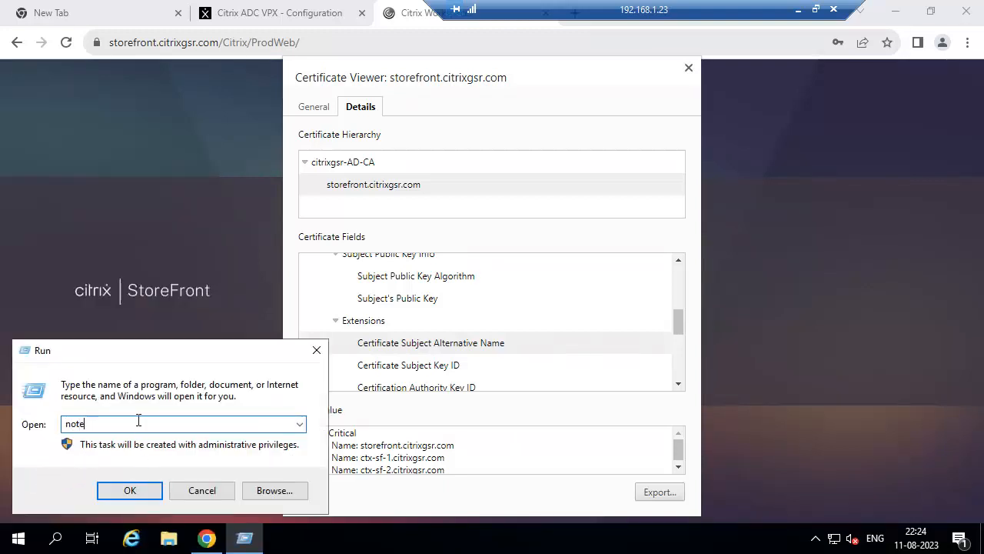
text(pad)
key(Return)
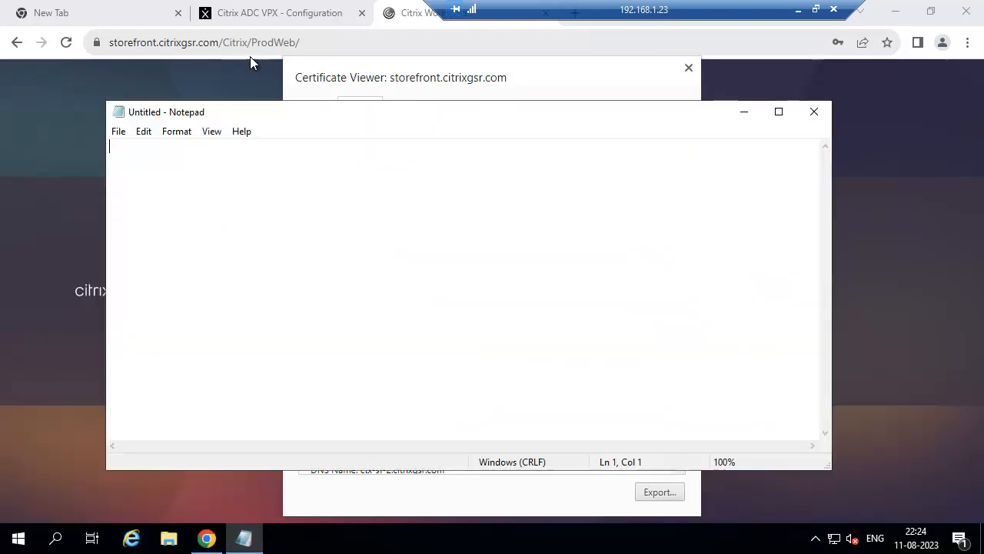
drag(244, 112, 857, 149)
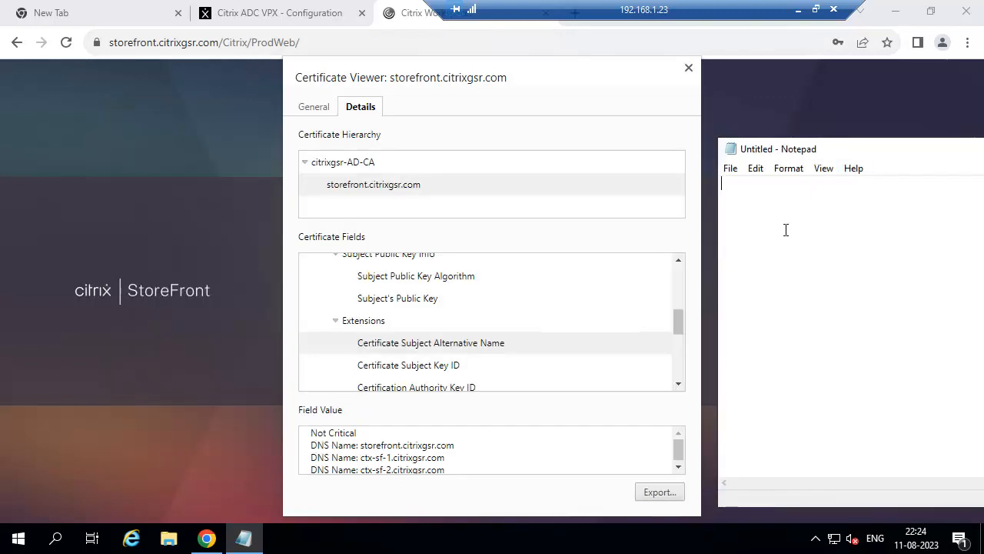
Step: Enter storefront.citrixgsr.com and ctx-sf-1.citrixgsr.com, then paste a copy onto line 3
text(storefront.ci)
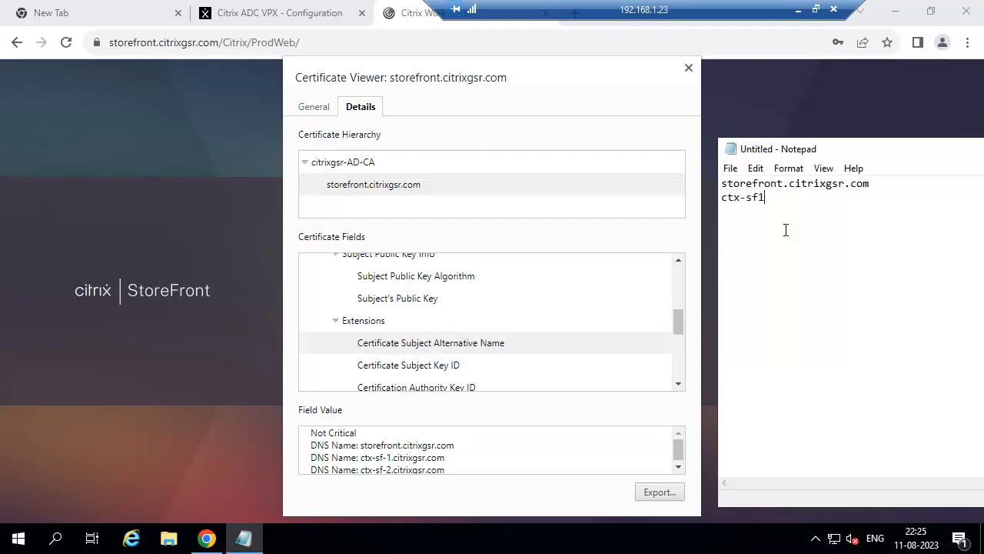
text(trixgsr.)
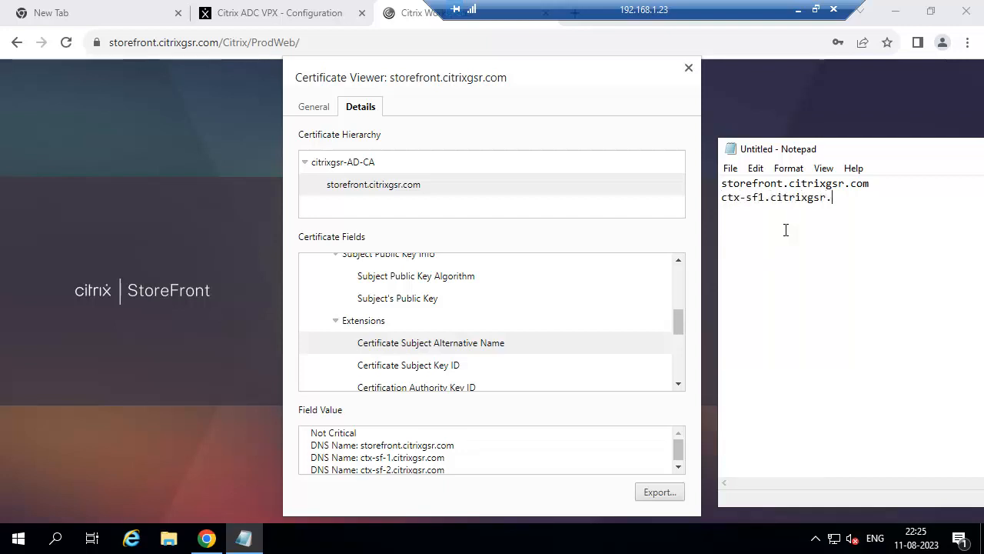
text(com)
key(Return)
drag(851, 197, 714, 196)
key(ctrl+c)
click(864, 199)
key(Return)
key(ctrl+v)
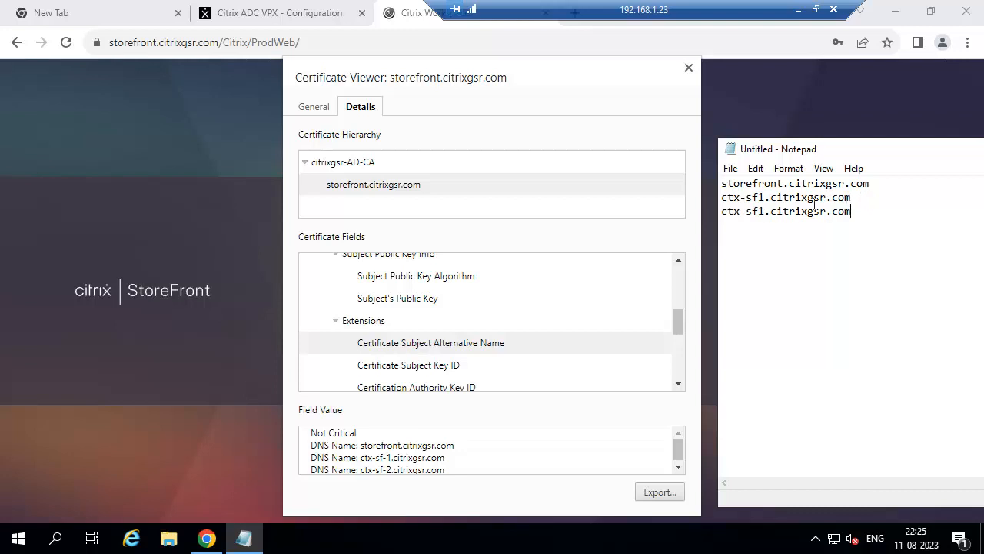
Step: Edit line 3 into ctx-sf-2.citrixgsr.com, select all three names, and view the certificate's validity dates
click(760, 211)
text(-sf)
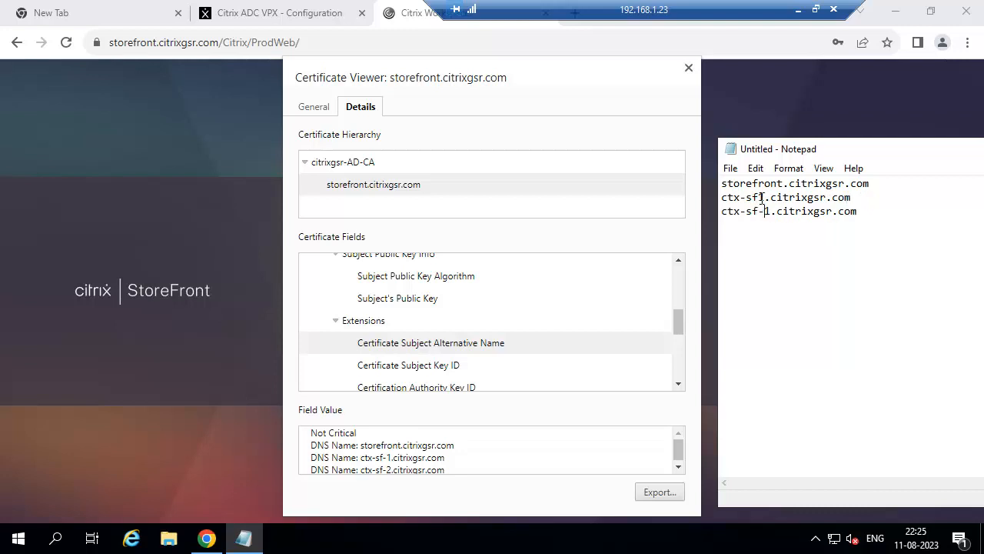
text(-)
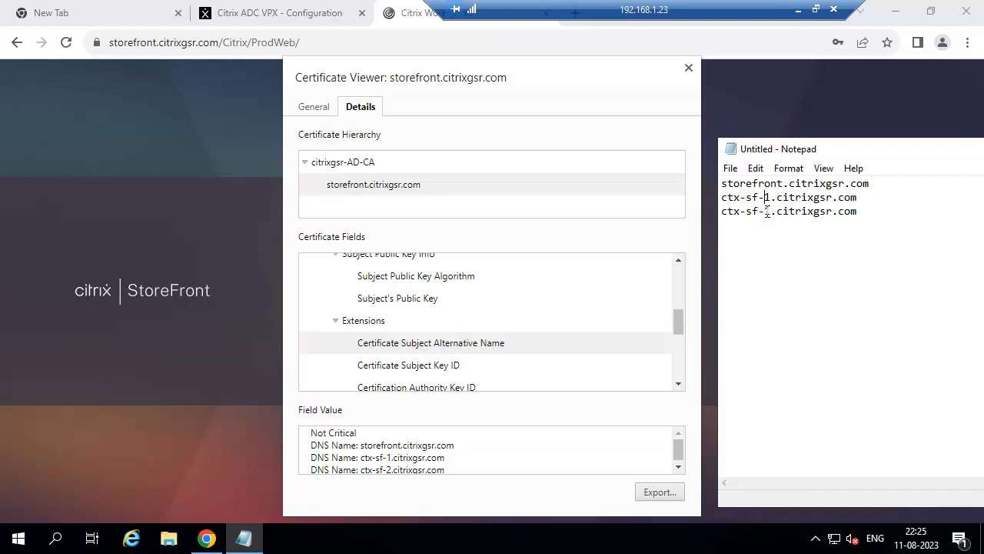
click(770, 211)
key(BackSpace)
text(2)
drag(857, 211, 721, 183)
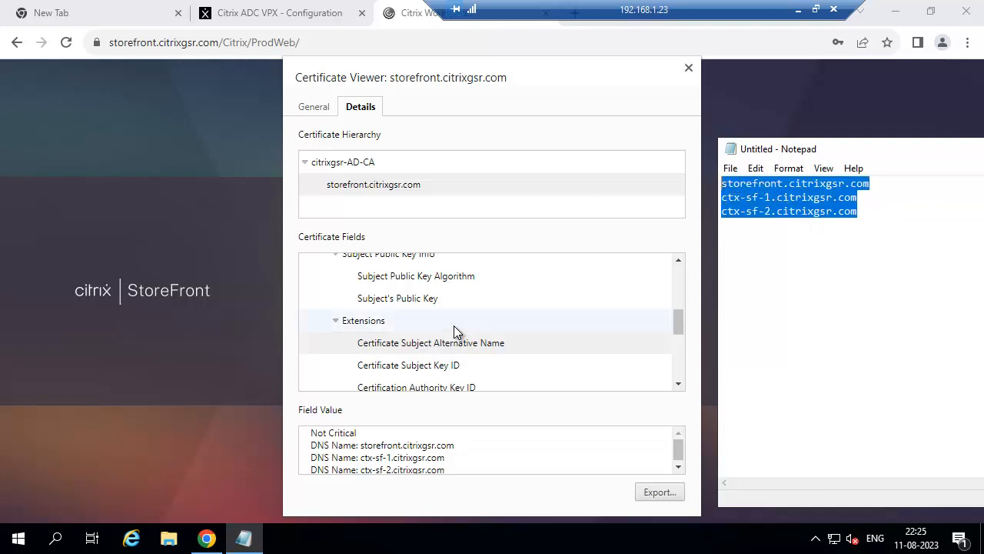
click(315, 108)
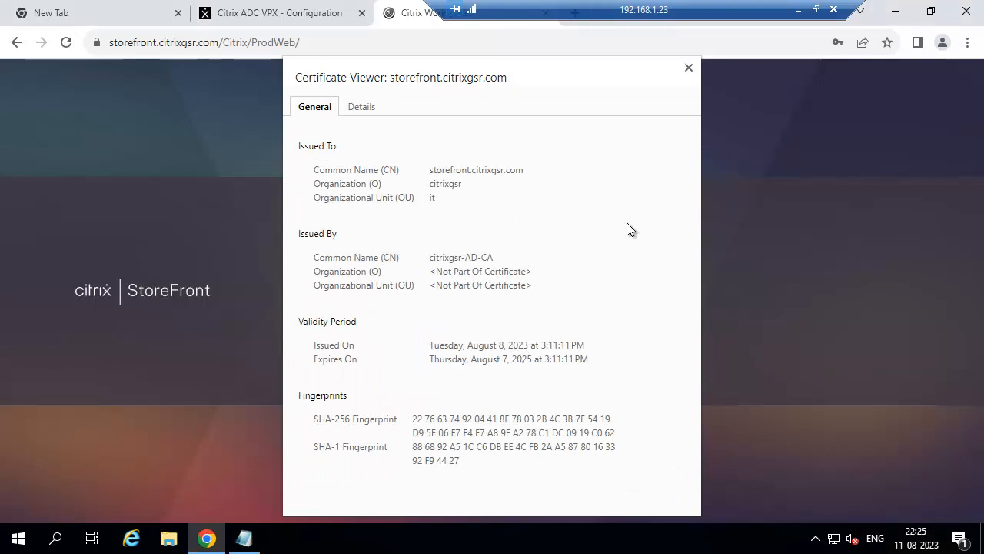
Step: Close the certificate viewer and launch the management console with mmc from Run
click(688, 68)
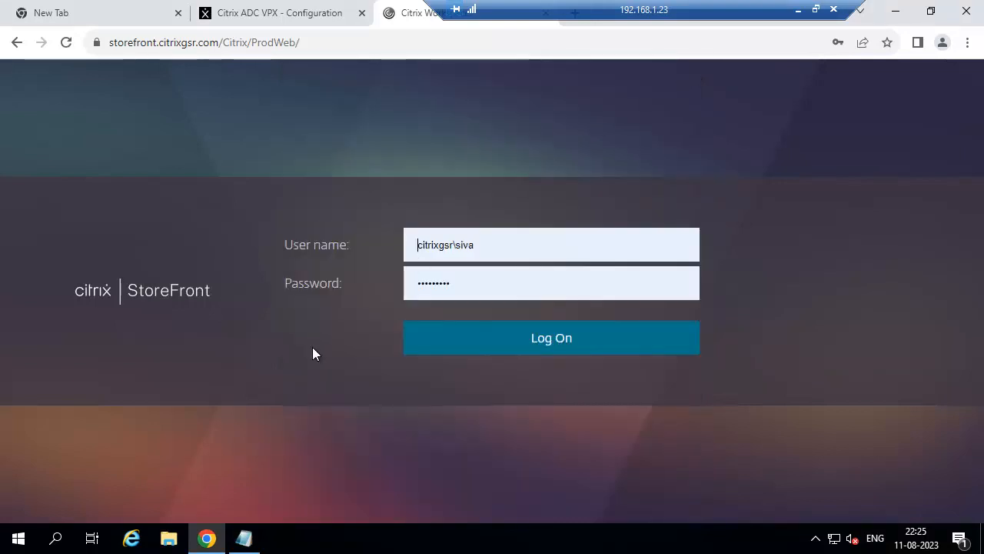
right_click(18, 538)
click(44, 471)
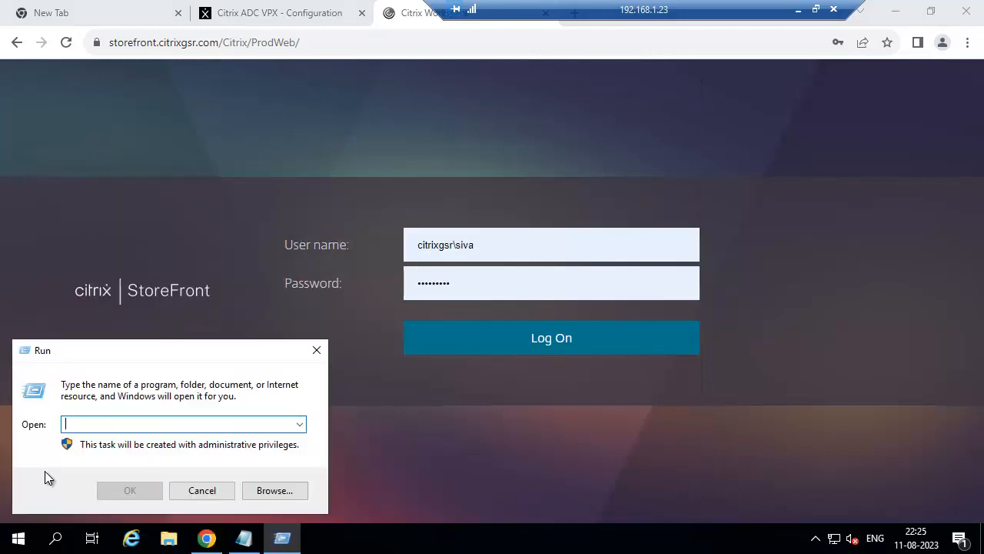
text(mmc)
key(Return)
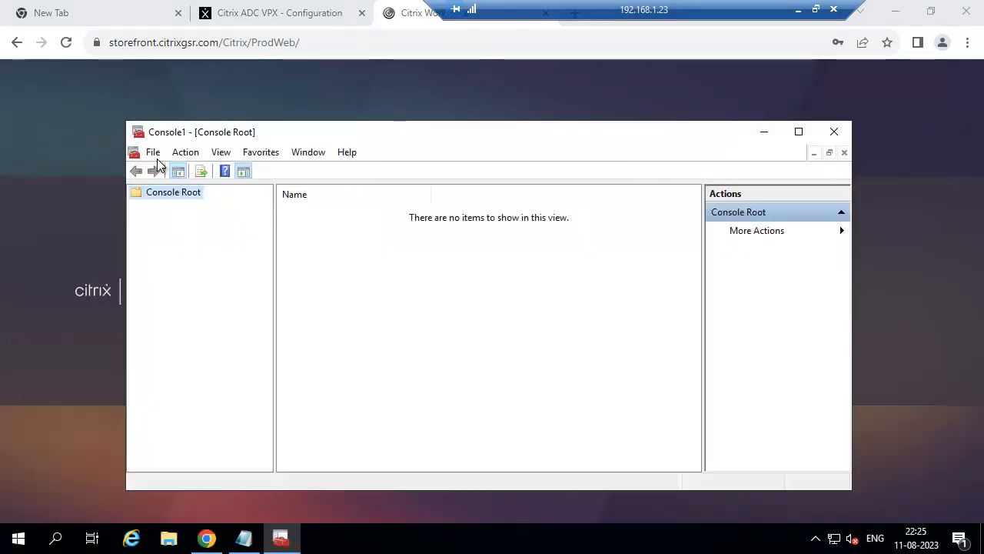
Step: Add the Certificates snap-in for the local computer account to the console
click(139, 154)
click(153, 152)
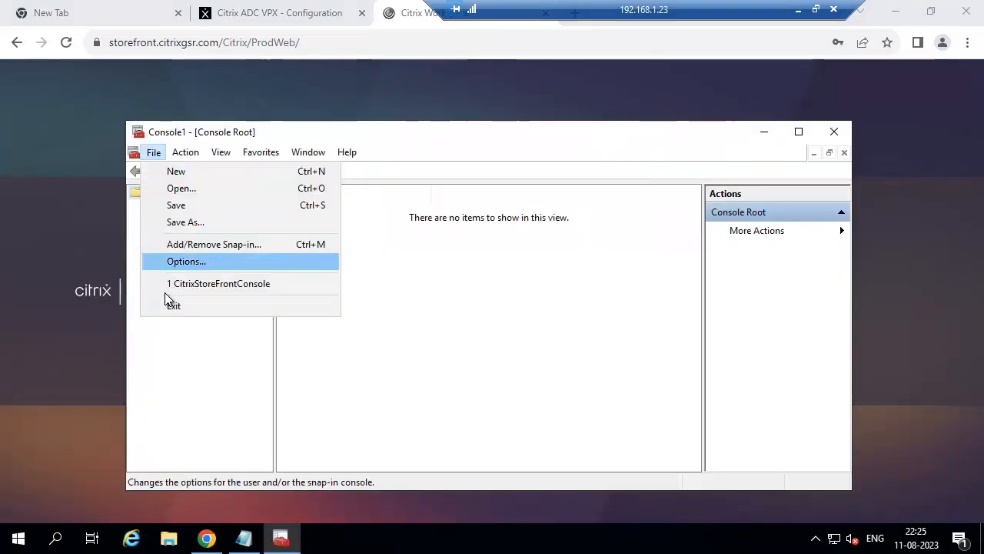
click(193, 244)
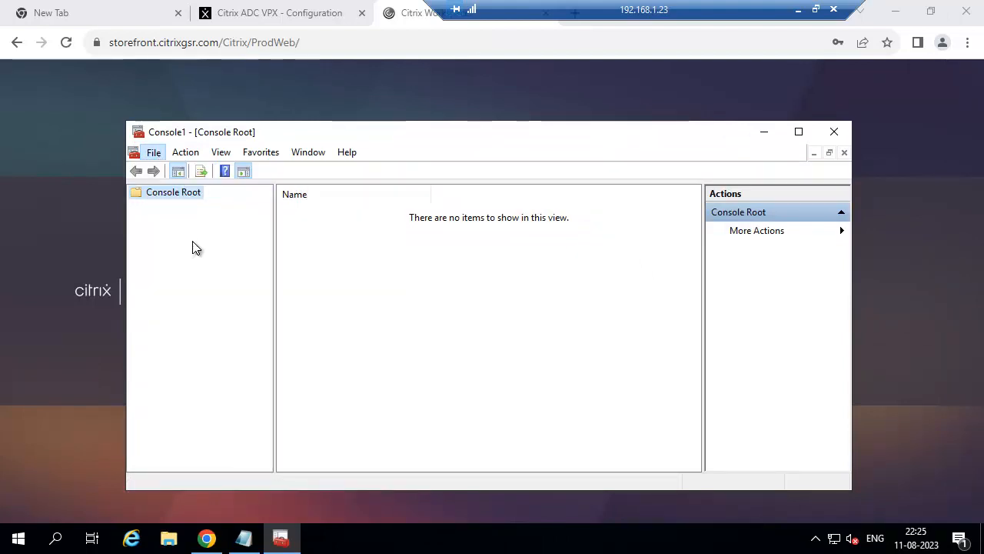
click(281, 250)
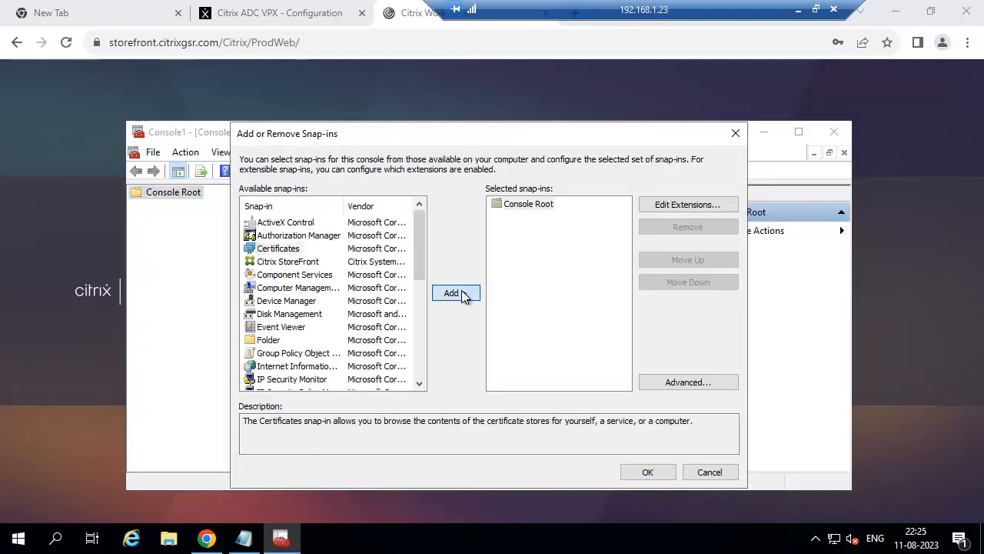
click(455, 293)
click(320, 234)
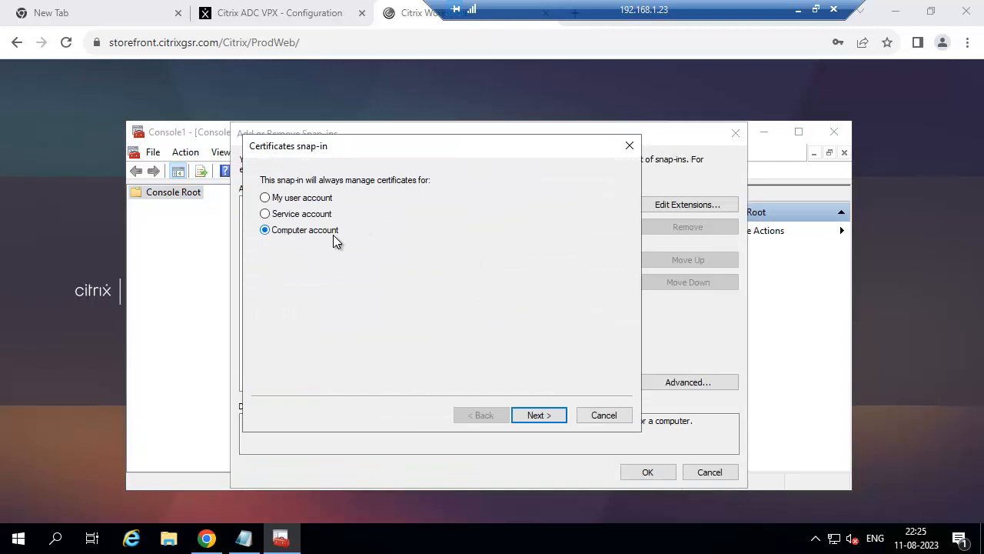
click(538, 415)
click(538, 415)
click(647, 472)
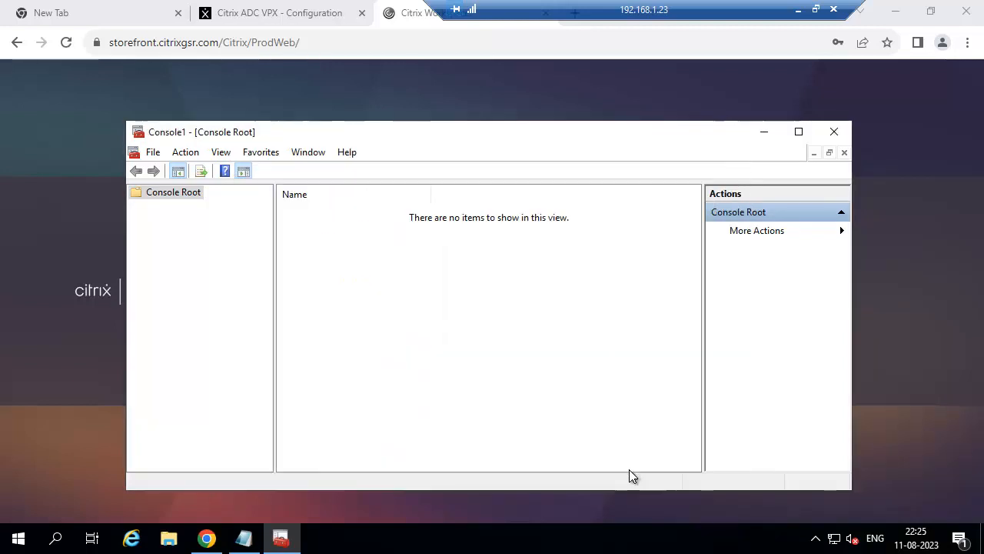
Step: Maximize the console and select storefront.citrixgsr.com under Personal > Certificates
click(798, 132)
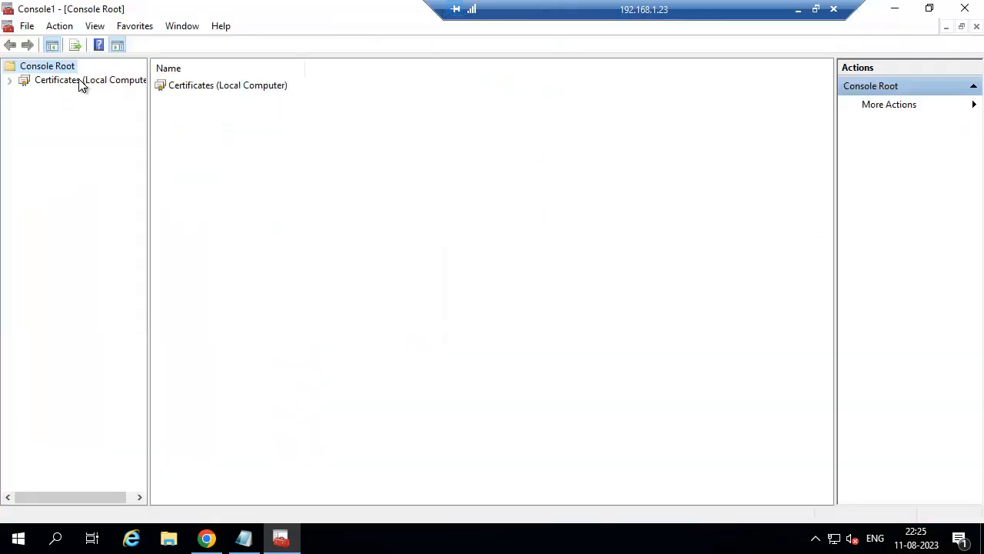
click(9, 80)
click(39, 93)
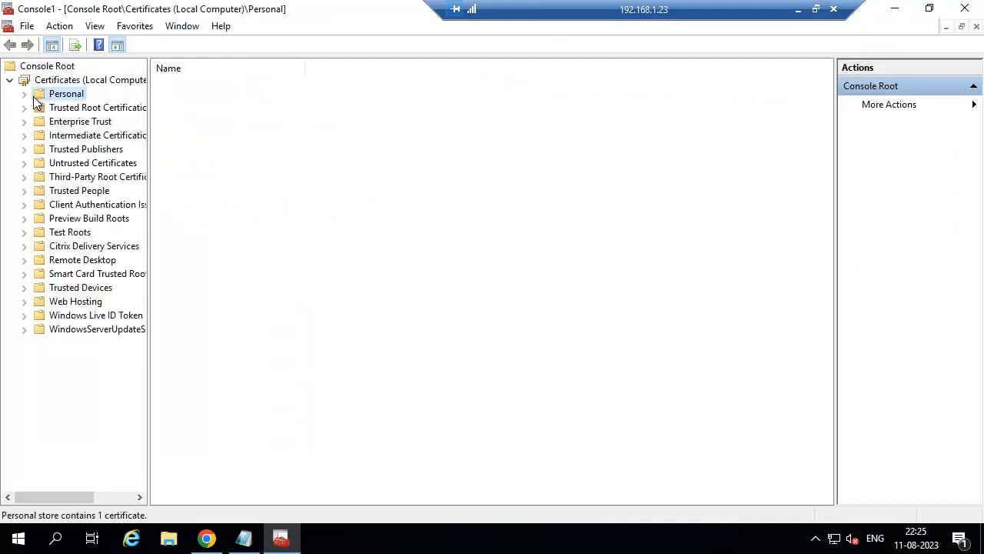
click(24, 94)
click(85, 109)
click(266, 86)
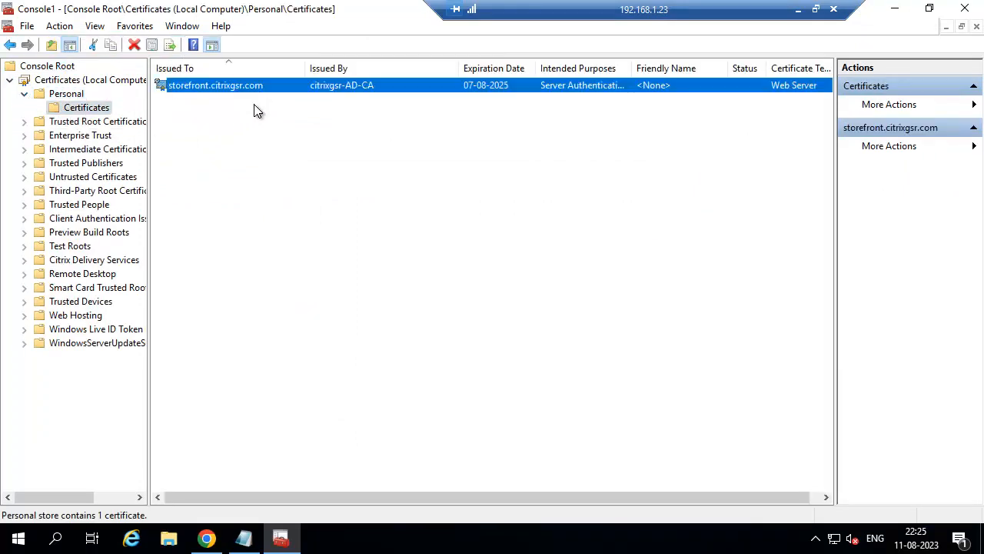
Step: Launch IIS Manager from Start > Windows Administrative Tools, maximized
click(894, 9)
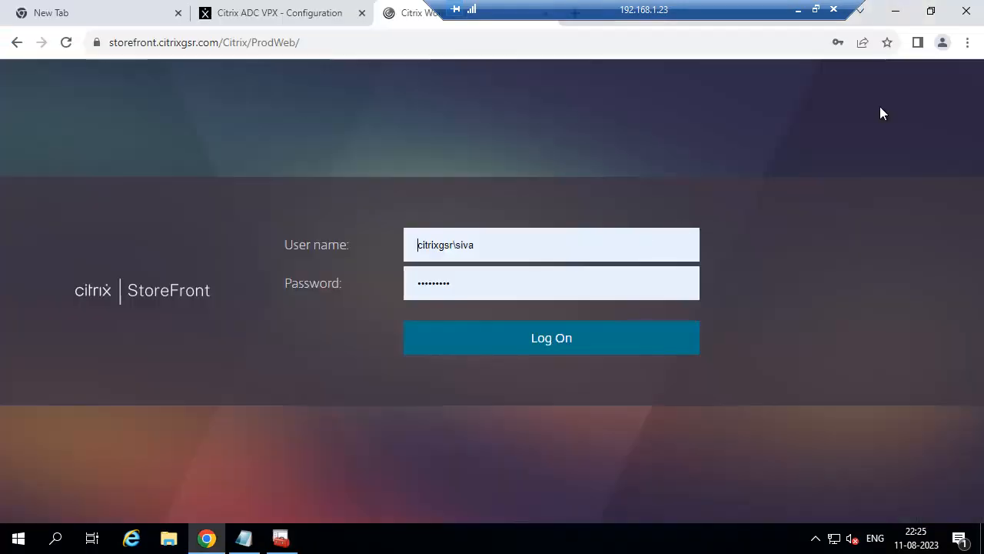
click(18, 538)
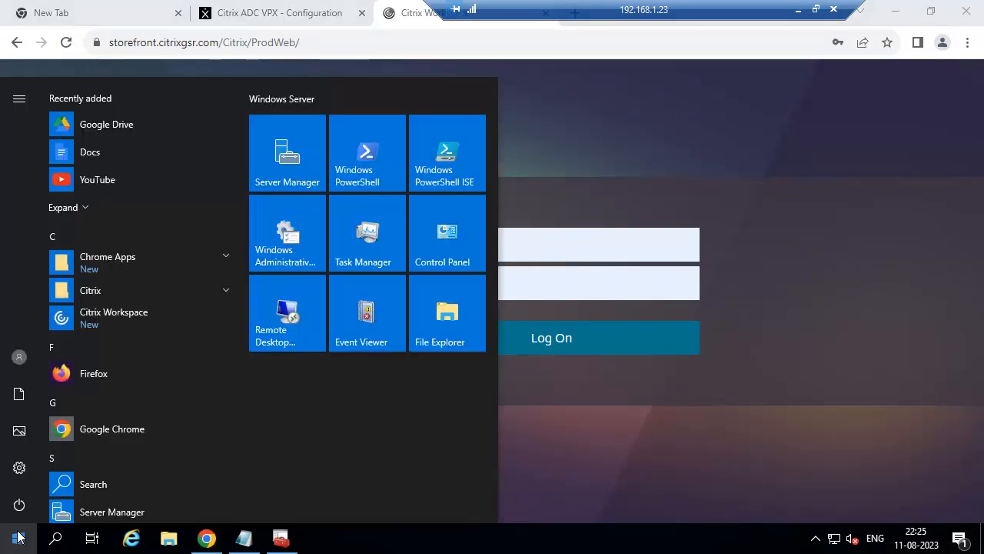
scroll(139, 441, down, 5)
click(185, 357)
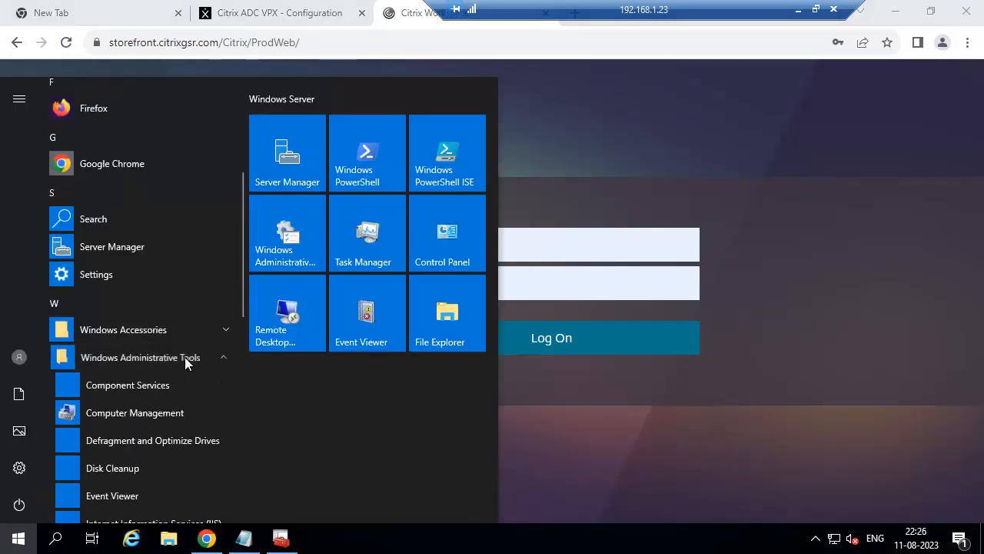
scroll(193, 374, down, 3)
click(189, 255)
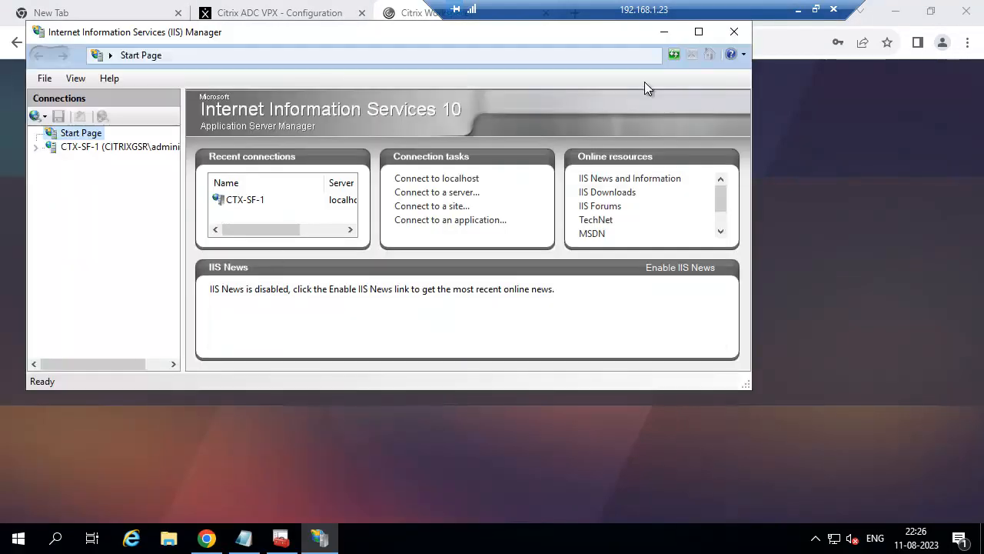
click(698, 31)
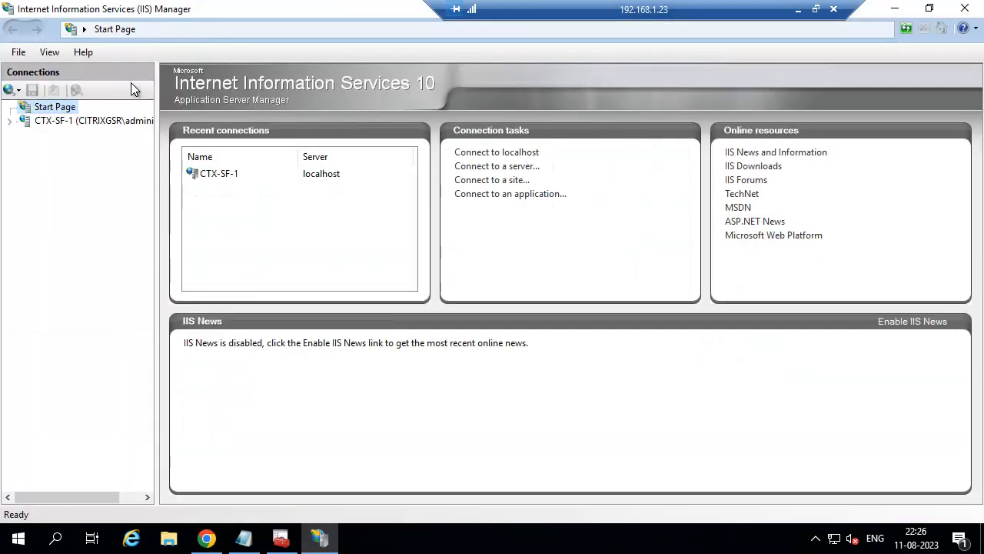
Step: Navigate to CTX-SF-1 > Sites > Default Web Site
click(11, 121)
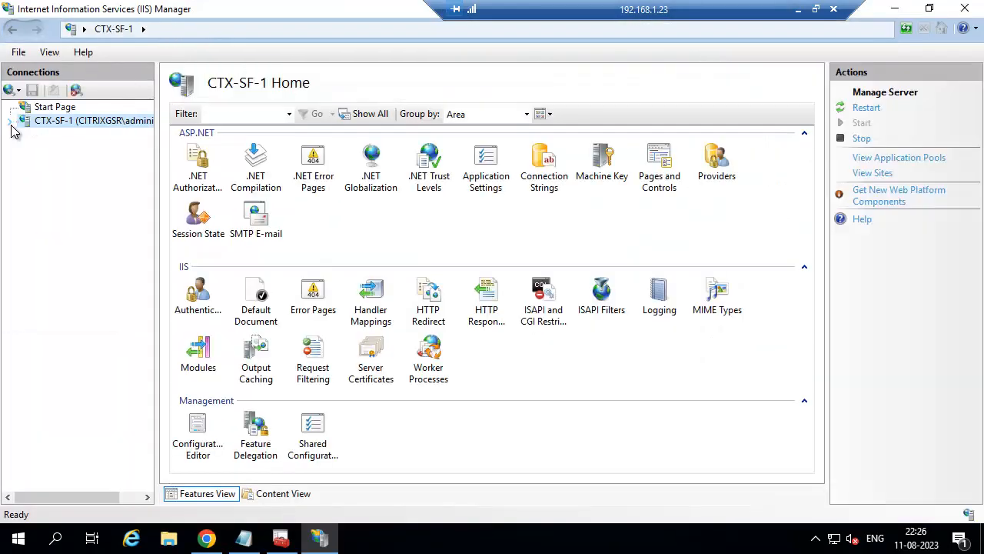
drag(156, 179, 190, 179)
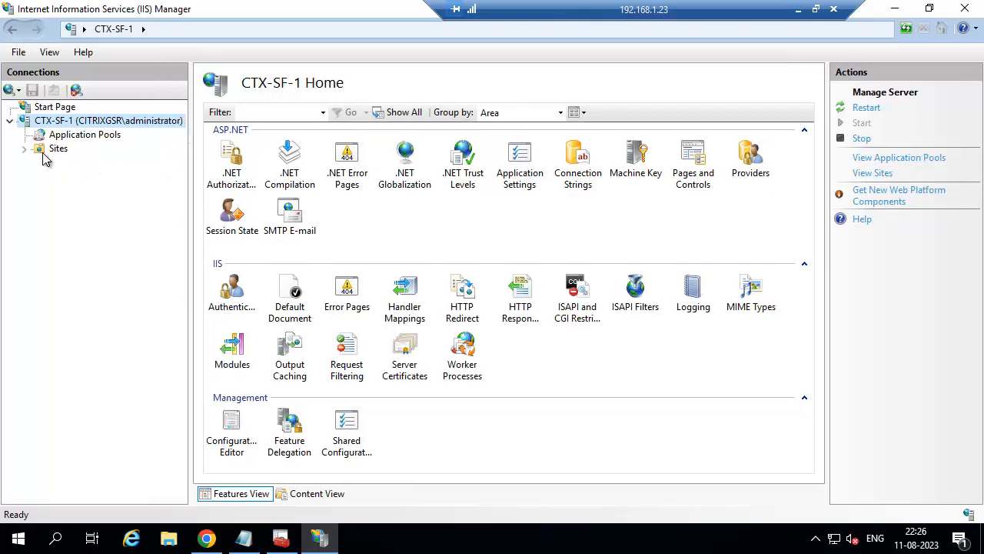
click(50, 149)
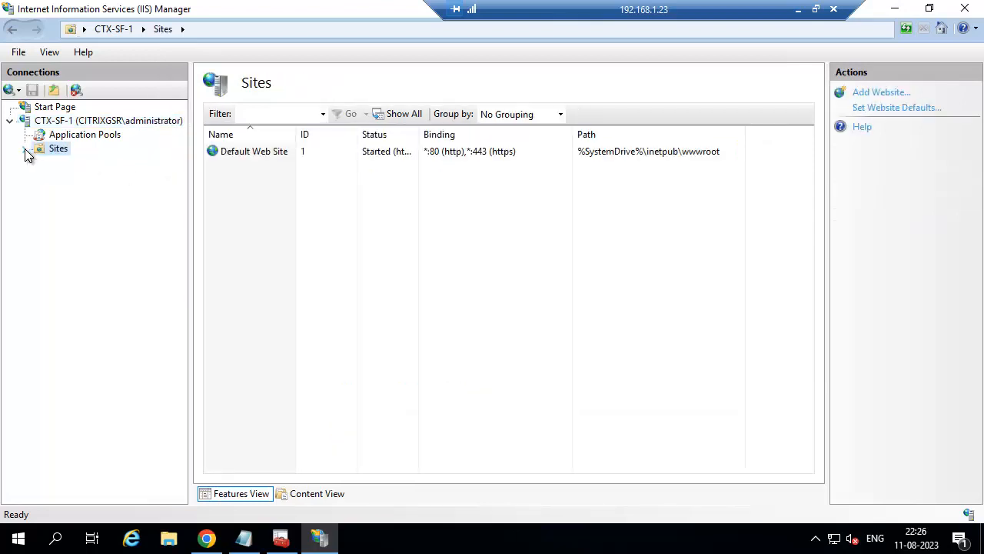
click(24, 149)
click(76, 163)
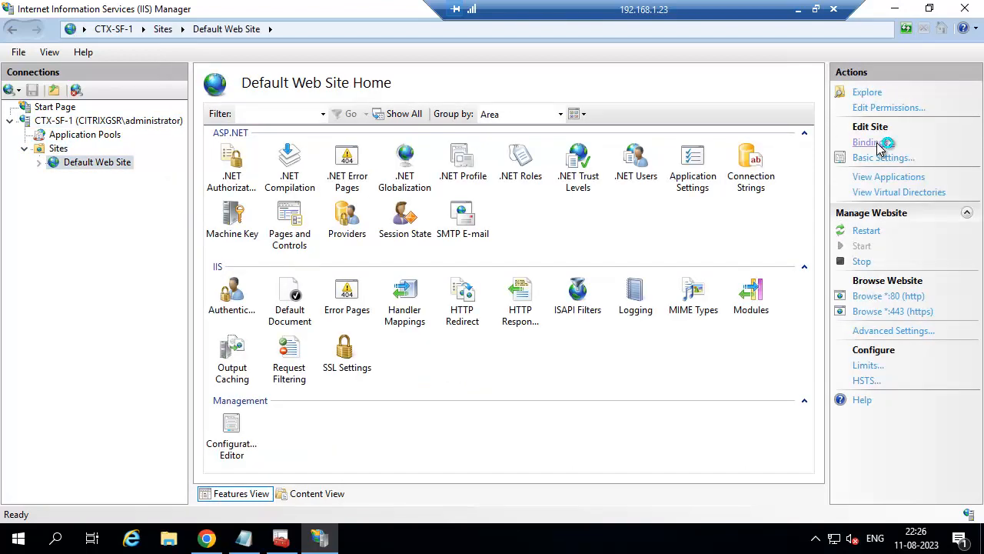
Step: Change the https port 443 binding's SSL certificate to storefront.citrixgsr.com
click(884, 143)
click(365, 192)
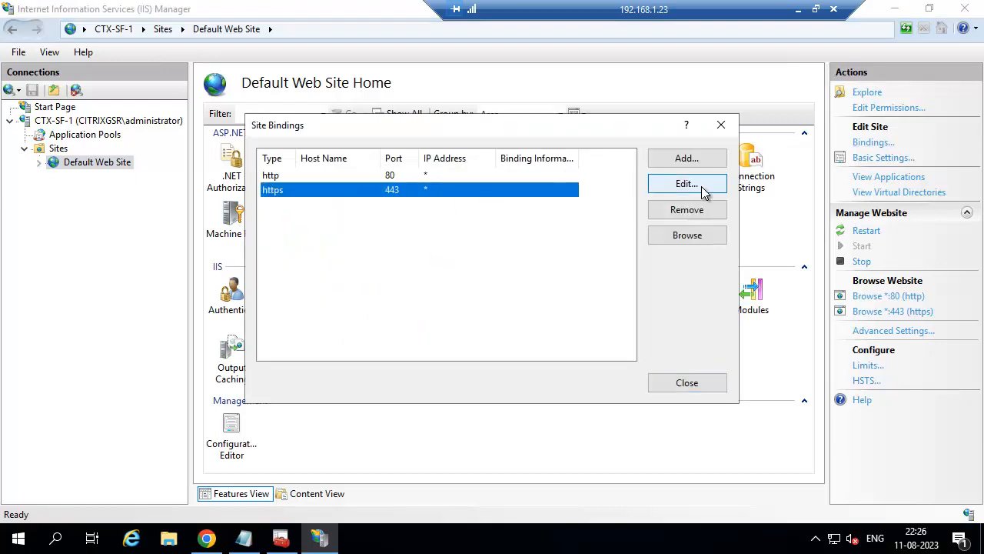
click(702, 186)
click(425, 361)
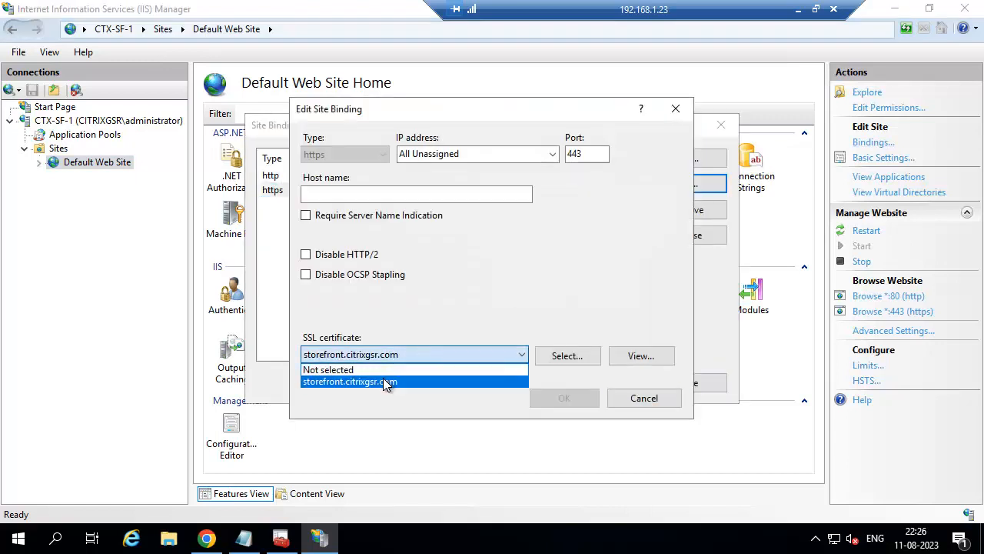
click(384, 380)
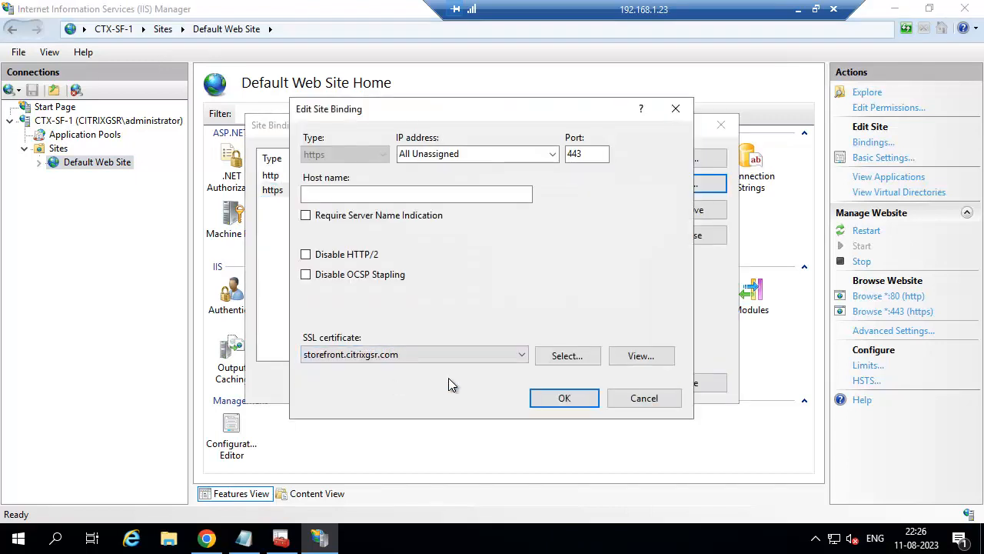
click(574, 405)
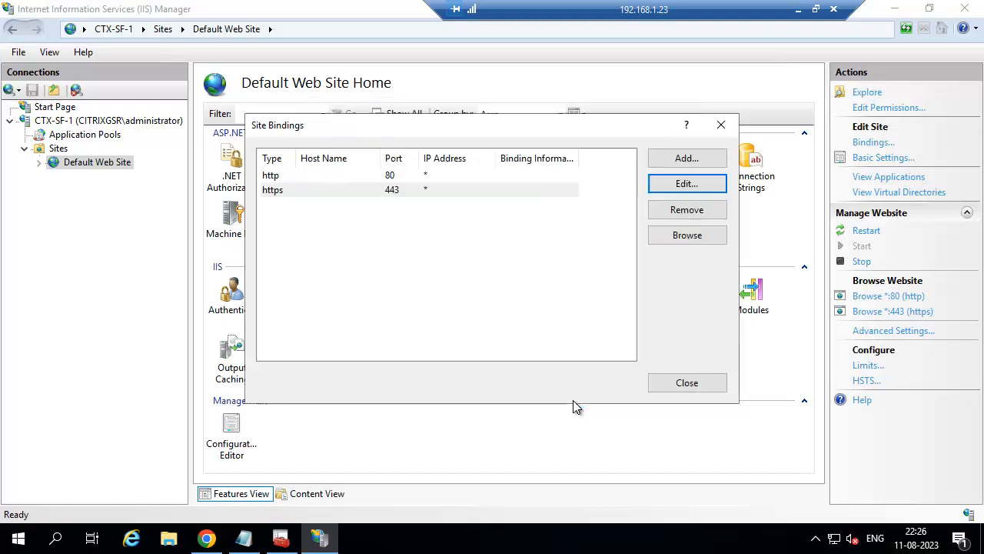
click(668, 382)
click(896, 9)
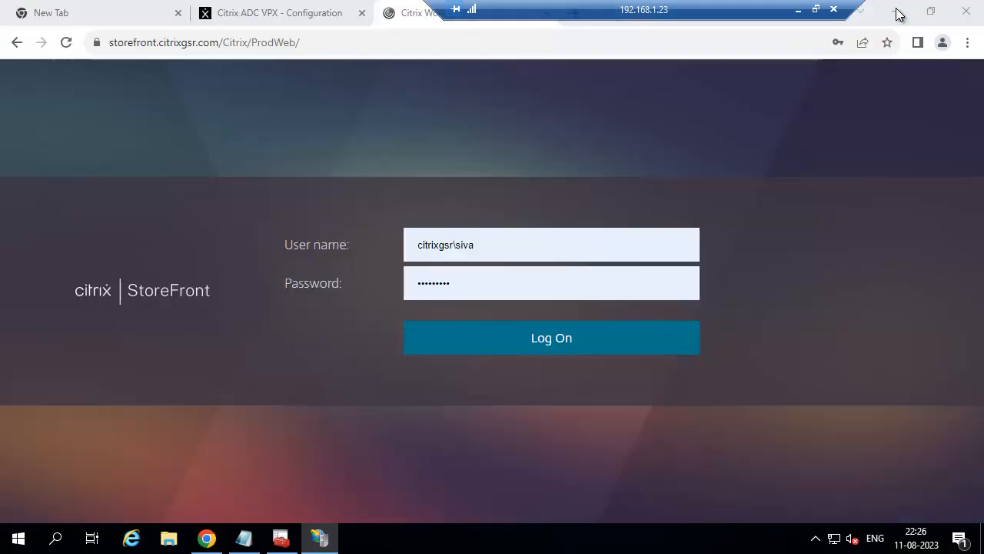
Step: Switch to the 192.168.1.20 session and launch DigiCertUtil, accepting its licence agreement
click(798, 9)
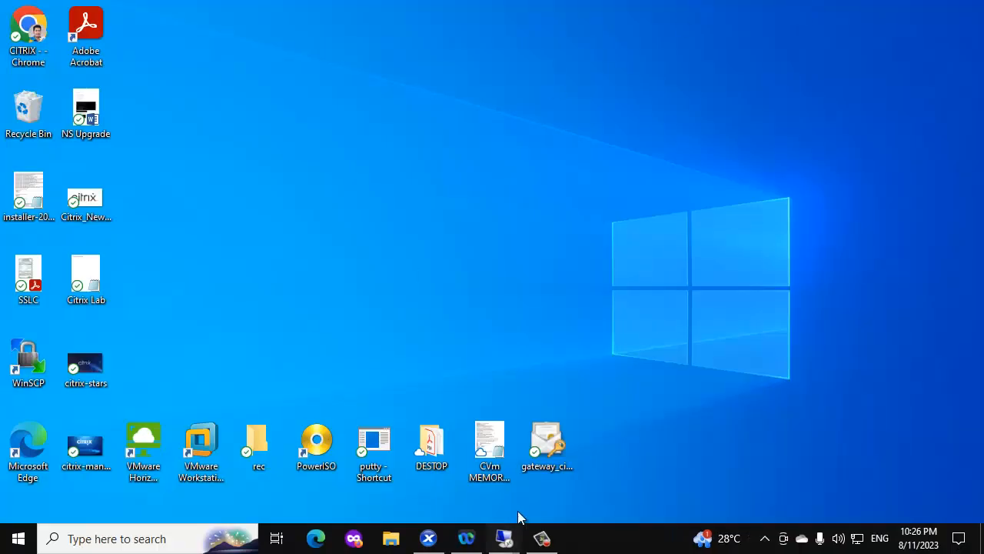
mouse_move(505, 542)
click(413, 496)
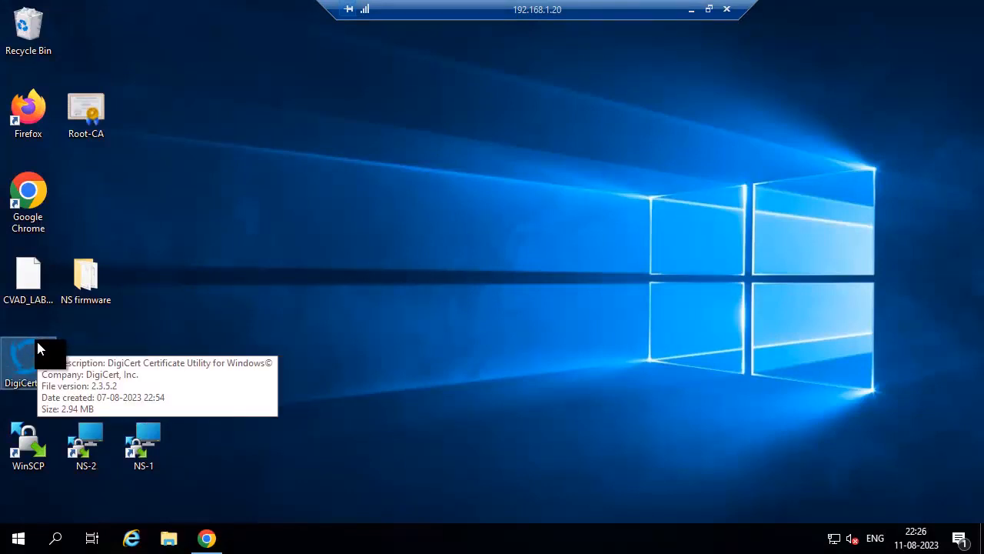
double_click(31, 351)
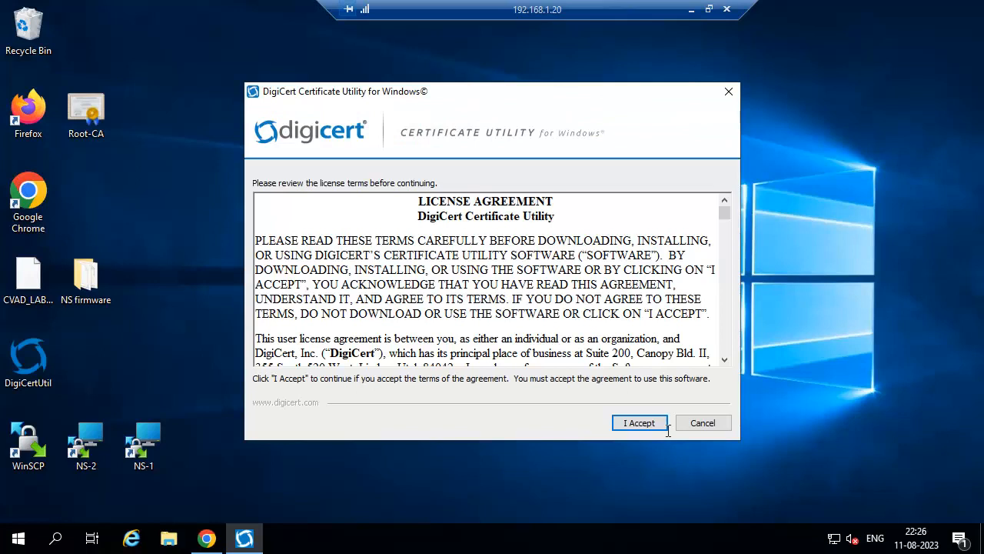
click(631, 423)
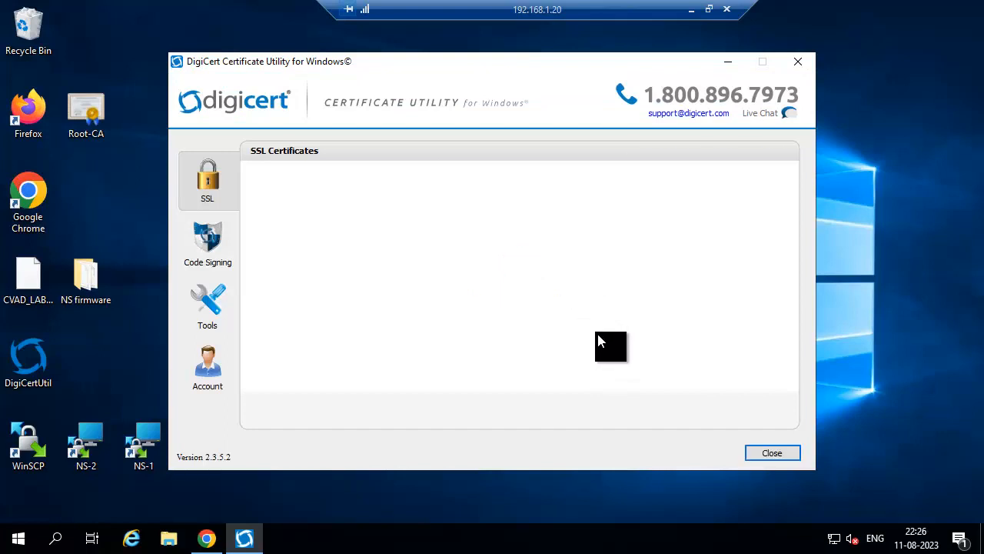
Step: Start a new CSR with the three StoreFront host names as SANs and common name storefront.citrixgsr.com
click(668, 153)
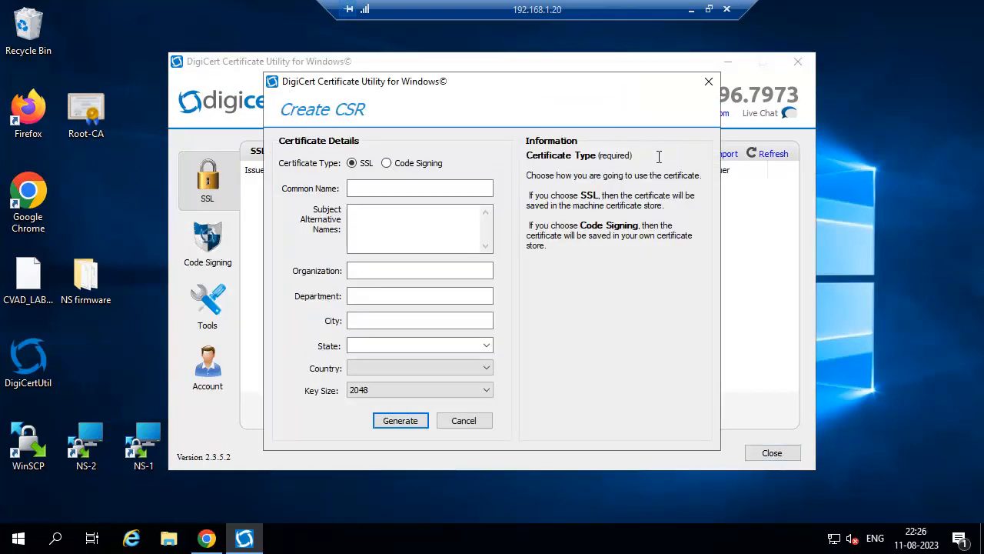
click(402, 226)
text(storefront.citrixgsr.com ctx-sf-1.citrixgsr.com ctx-sf-2.citrixgsr.com)
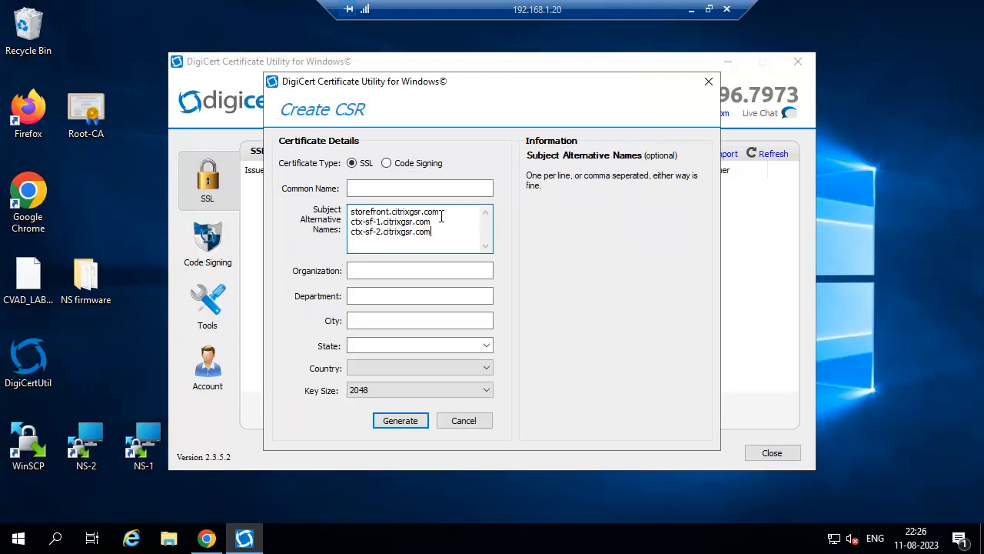
double_click(399, 218)
key(ctrl+c)
click(392, 189)
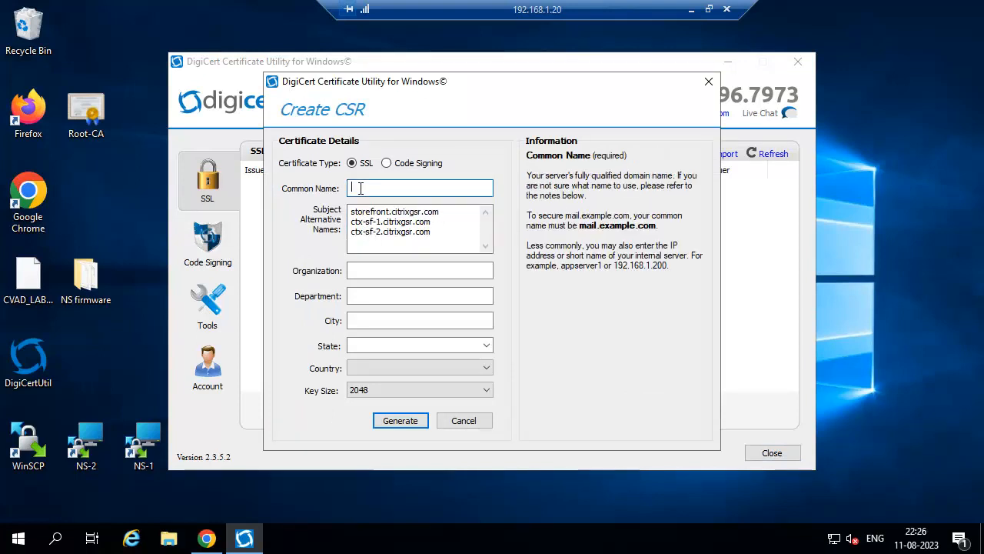
key(ctrl+v)
Step: Set the CSR organization to citrixgsr.com and fill in the City and State fields
click(399, 269)
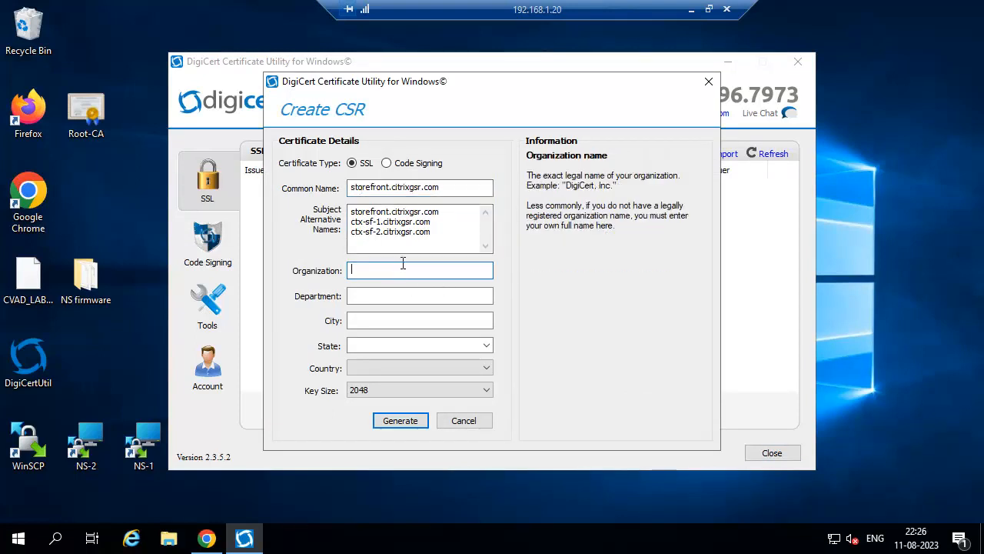
drag(435, 212, 392, 215)
click(374, 270)
key(ctrl+v)
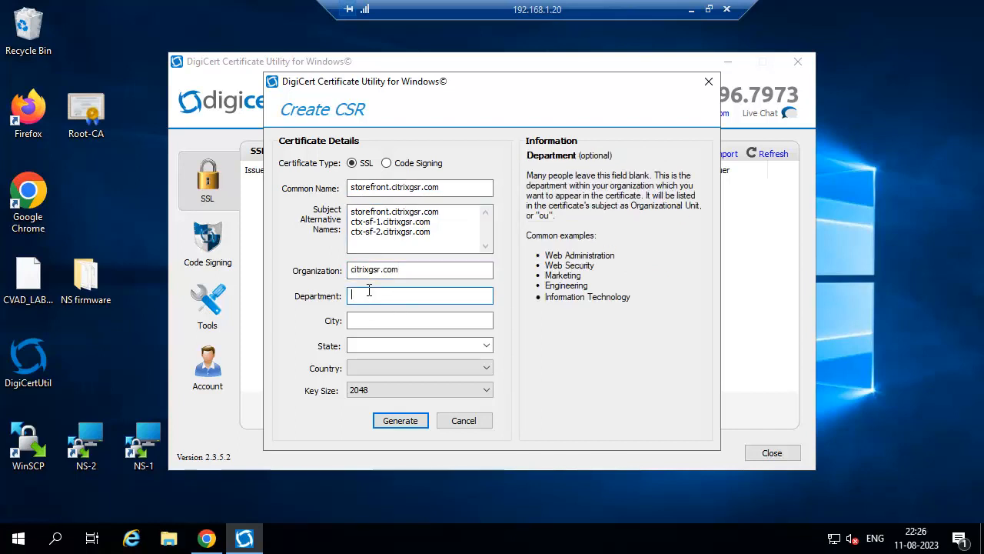
click(364, 319)
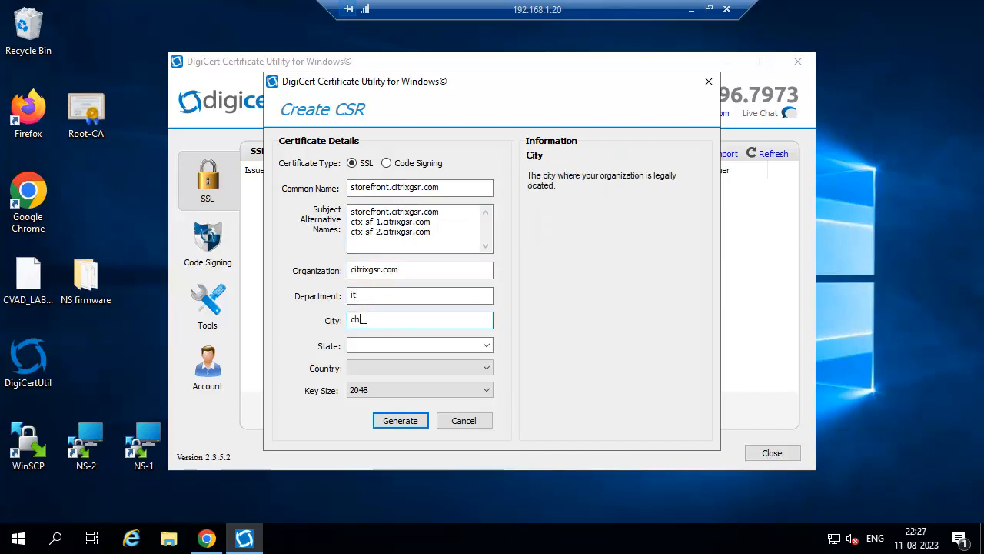
click(363, 347)
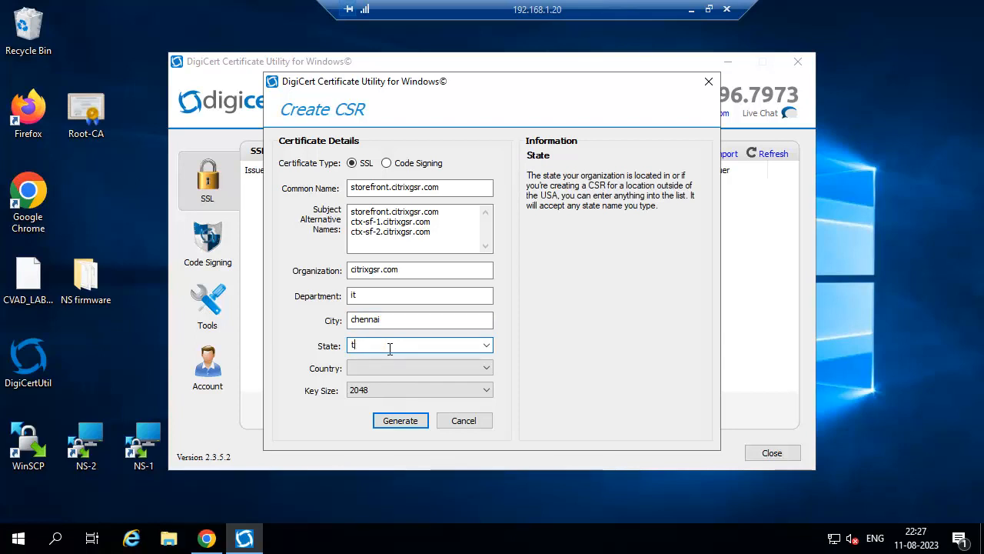
Step: Set the country to India and browse the state list without changing it
click(398, 369)
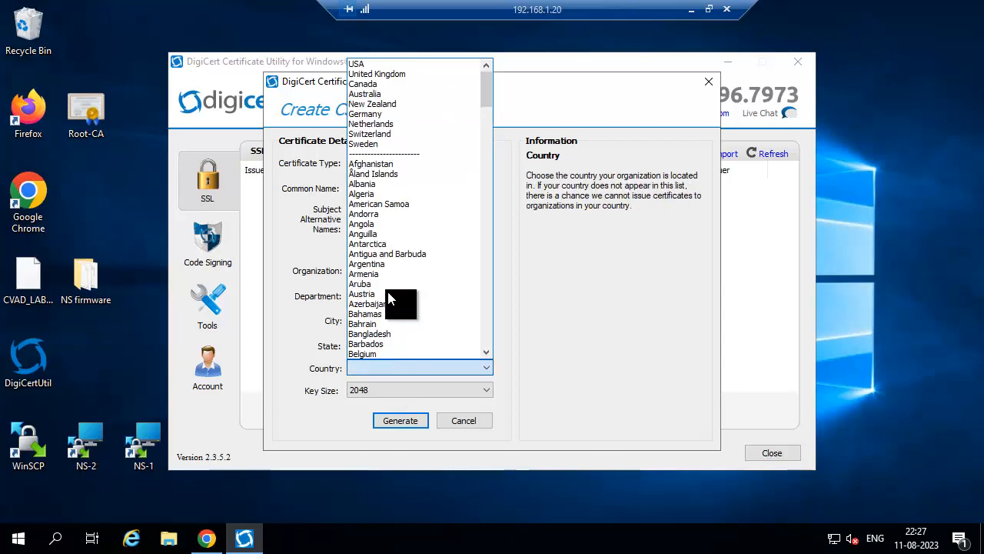
key(n)
scroll(389, 295, down, 1)
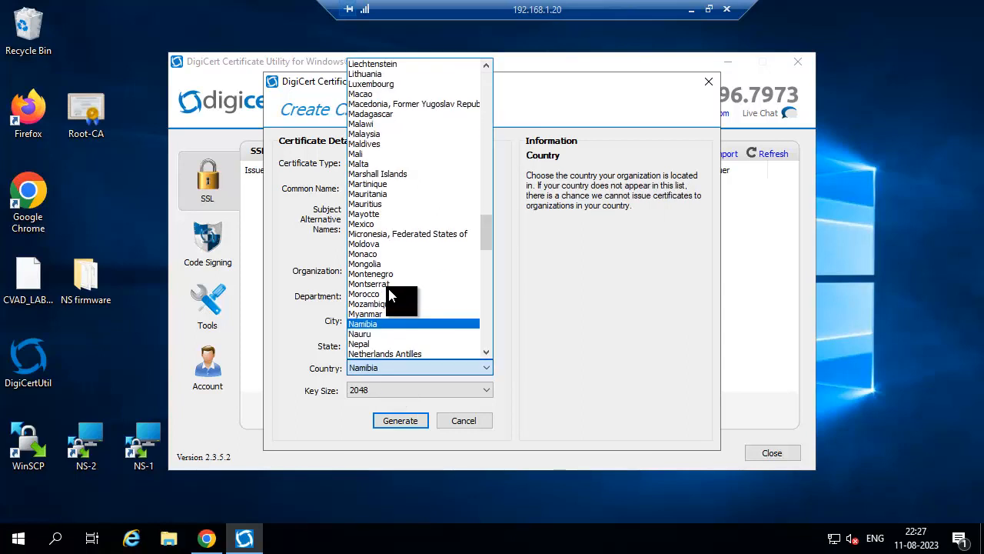
key(i)
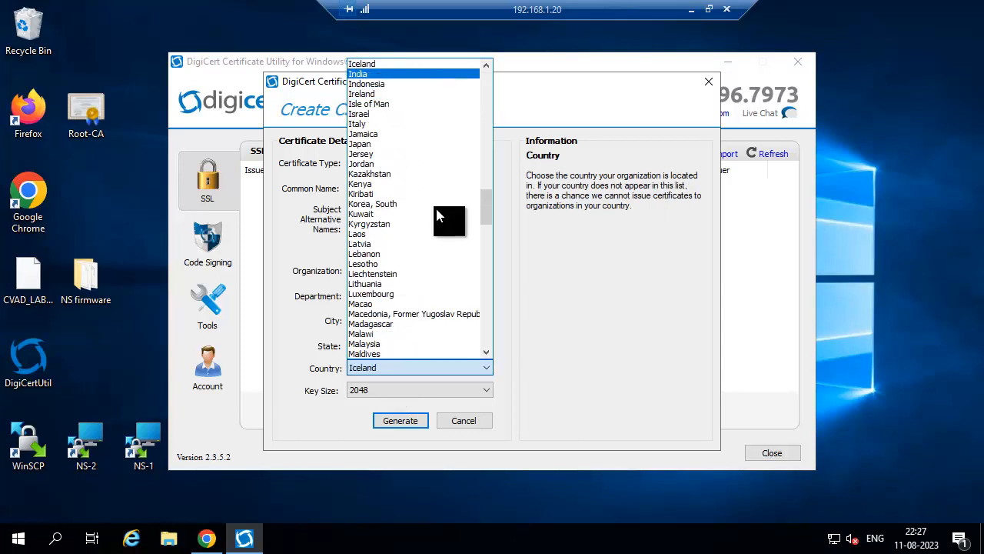
key(Return)
click(372, 345)
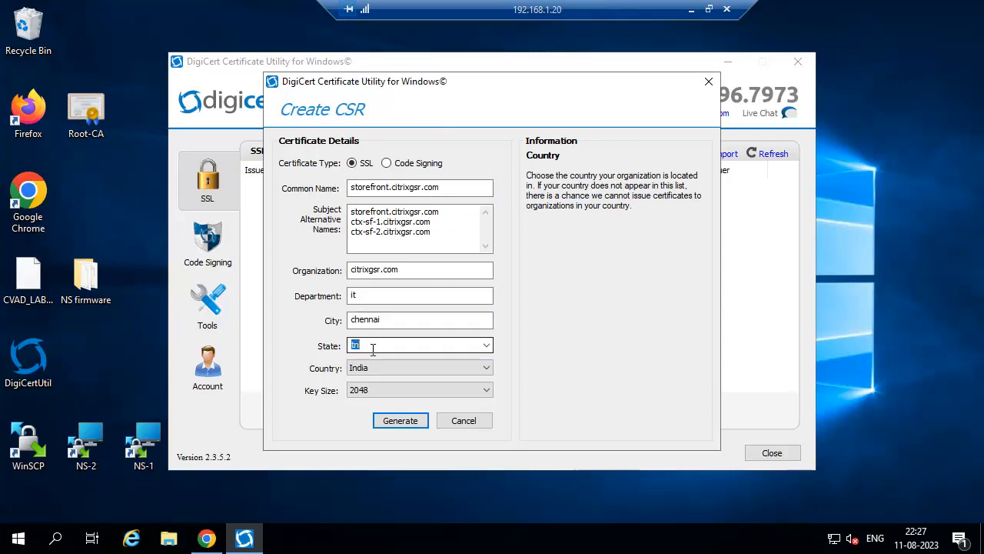
click(486, 345)
text(t)
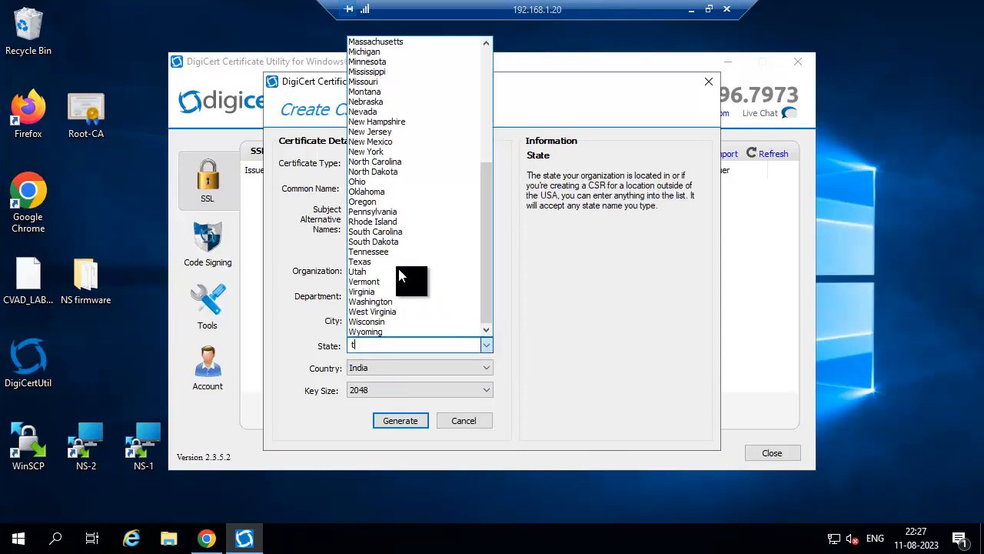
text(a)
scroll(402, 253, down, 4)
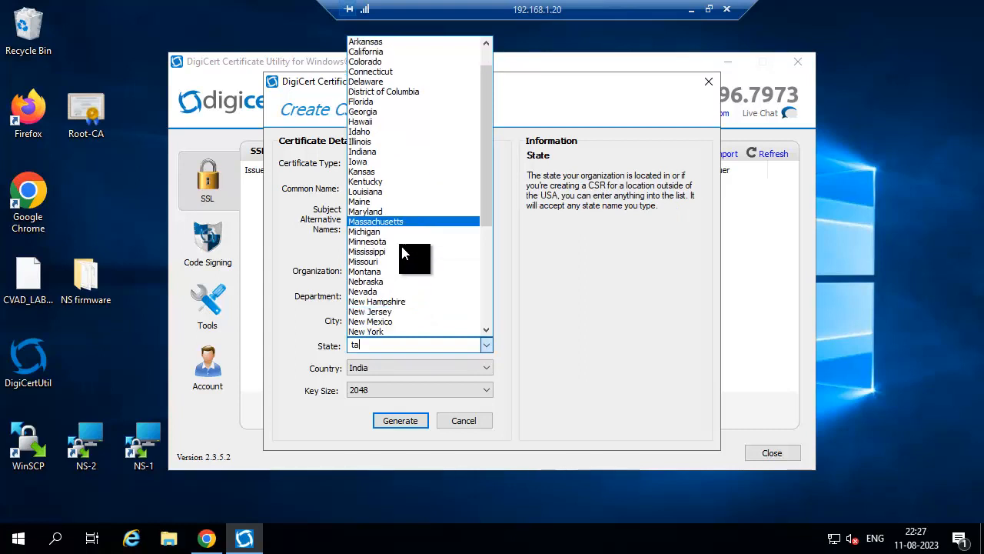
scroll(401, 254, down, 3)
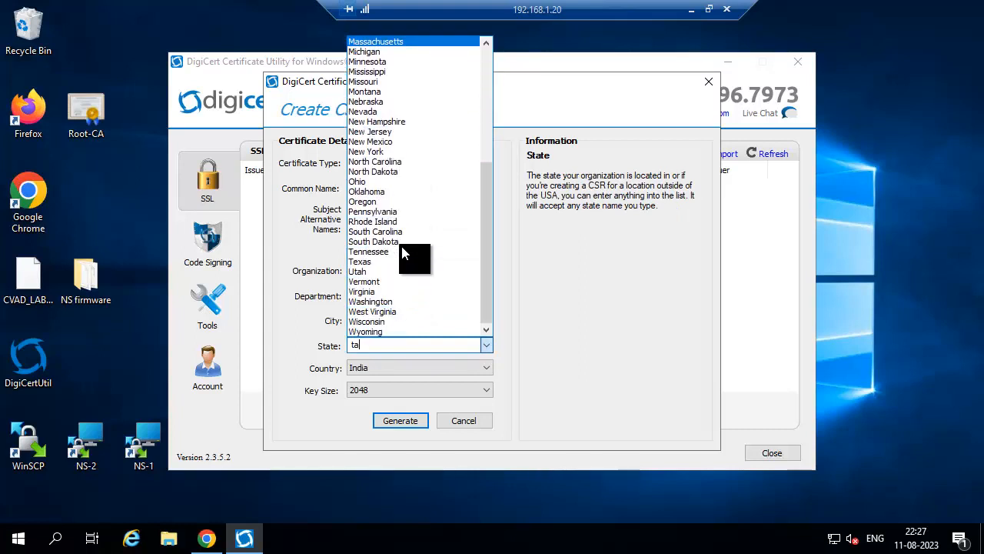
scroll(401, 254, up, 4)
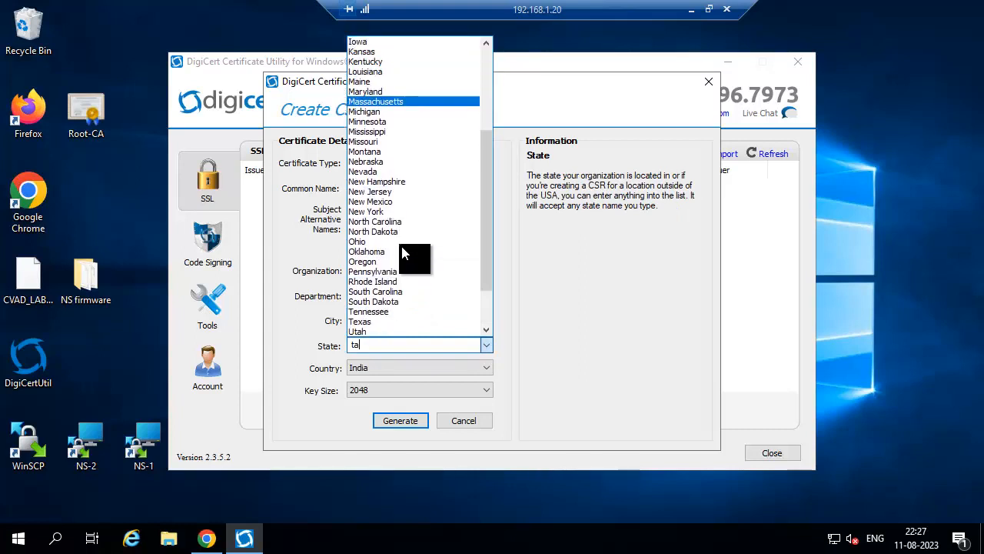
scroll(401, 254, up, 1)
scroll(401, 254, down, 5)
click(414, 344)
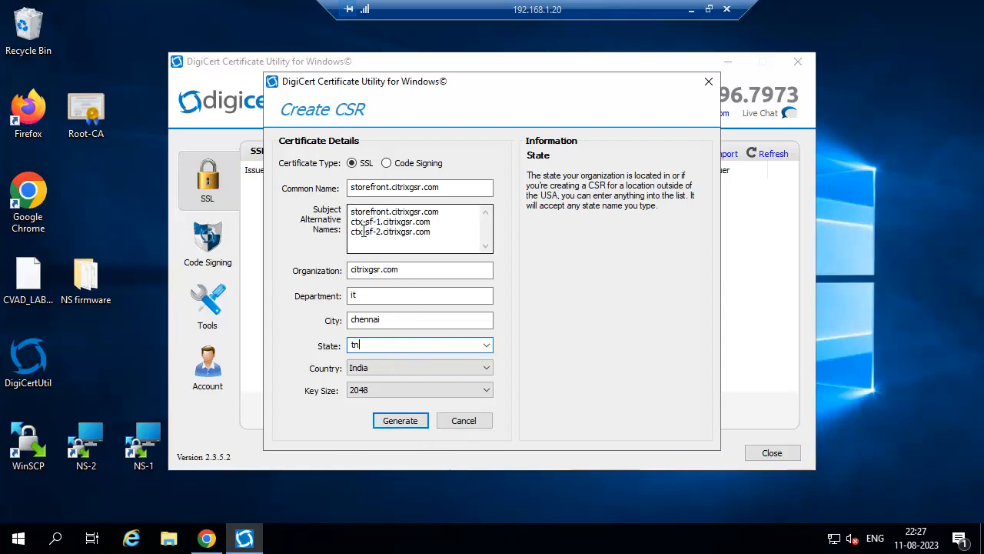
Step: Generate the 2048-bit CSR, copy it to the clipboard, and open localhost/certsrv in Chrome
click(406, 427)
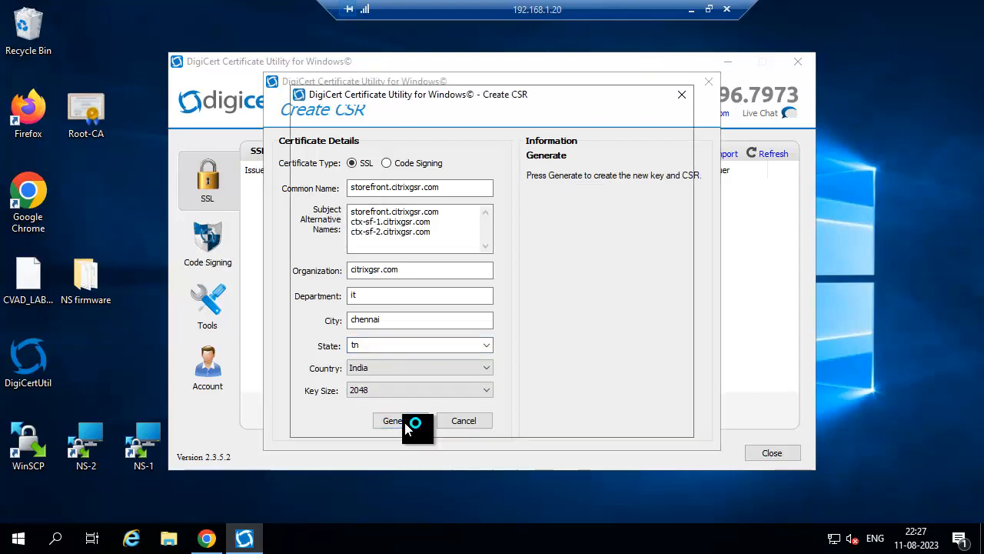
click(511, 420)
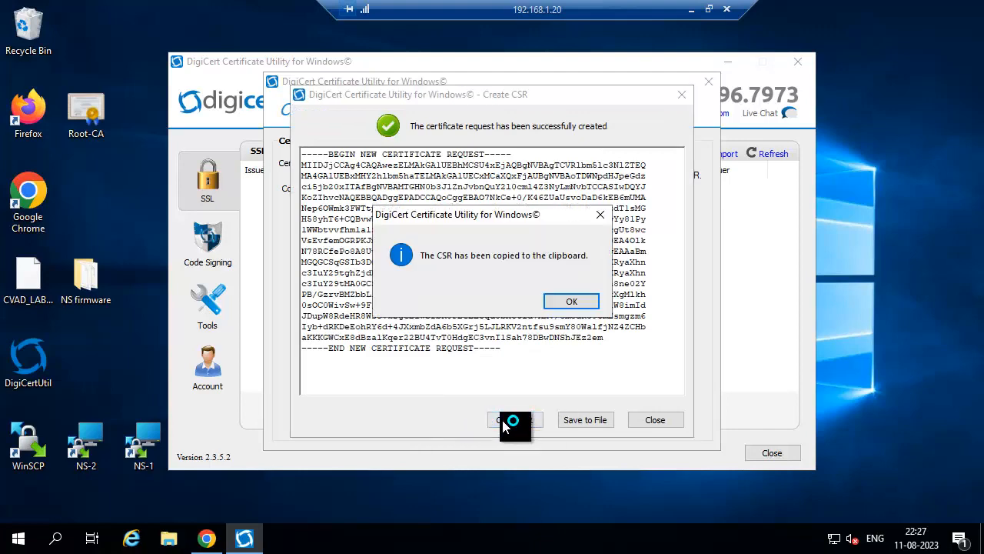
click(567, 301)
click(206, 539)
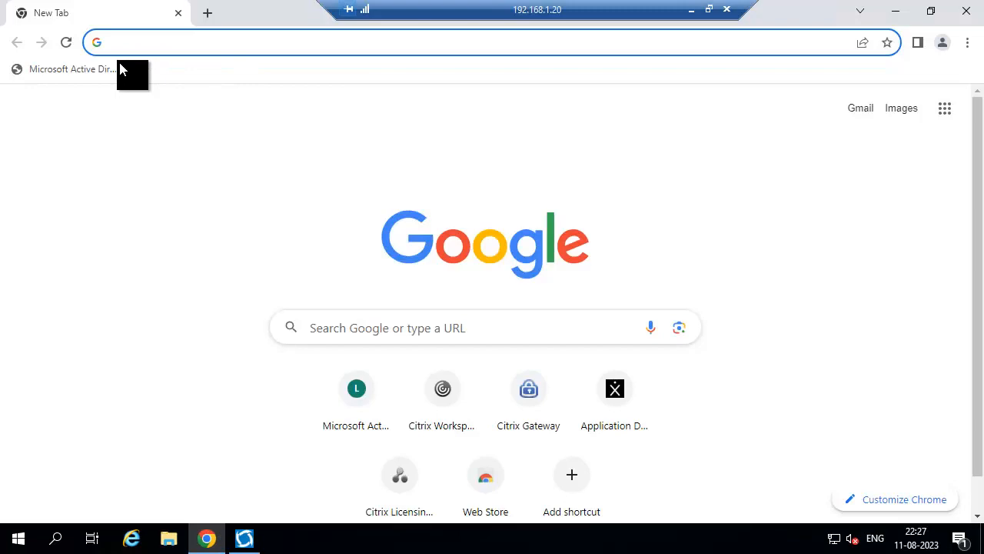
click(96, 69)
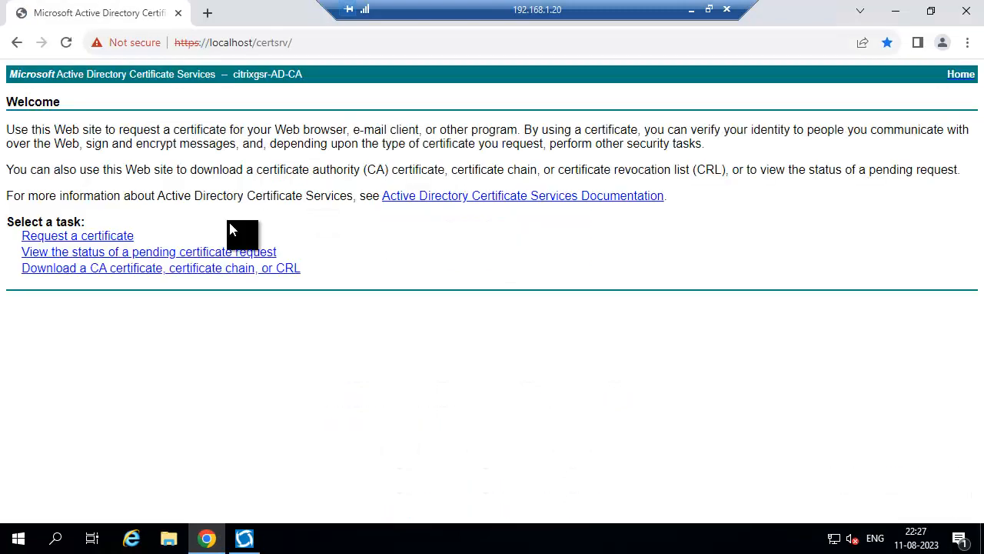
Step: Submit the pasted CSR as an advanced request with the Web Server template and download certnew (2).cer
click(107, 236)
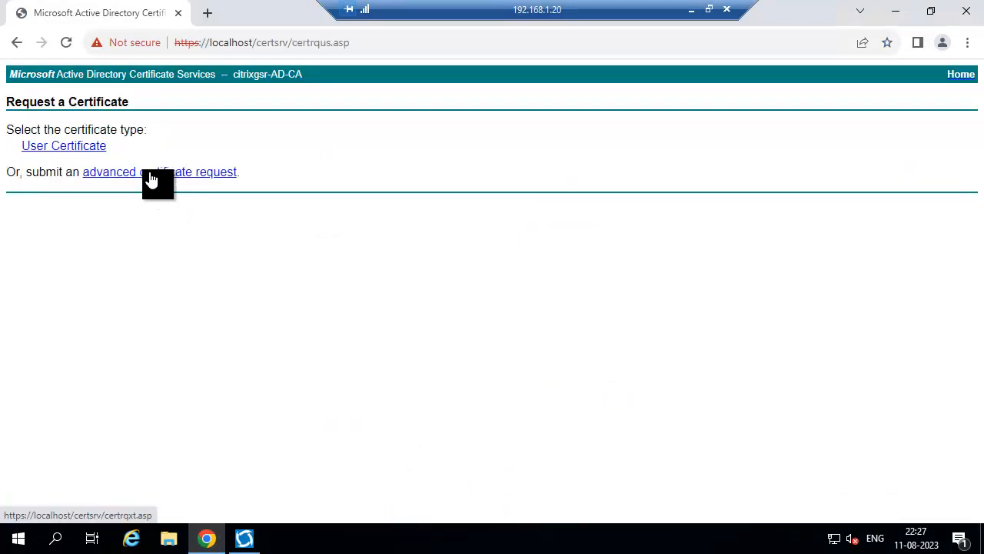
click(150, 173)
click(137, 240)
key(ctrl+v)
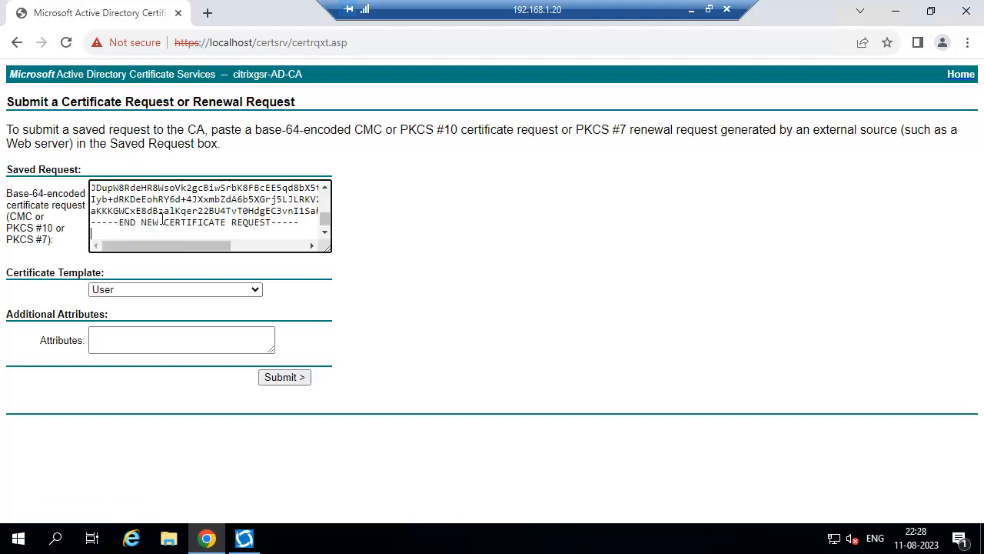
click(178, 289)
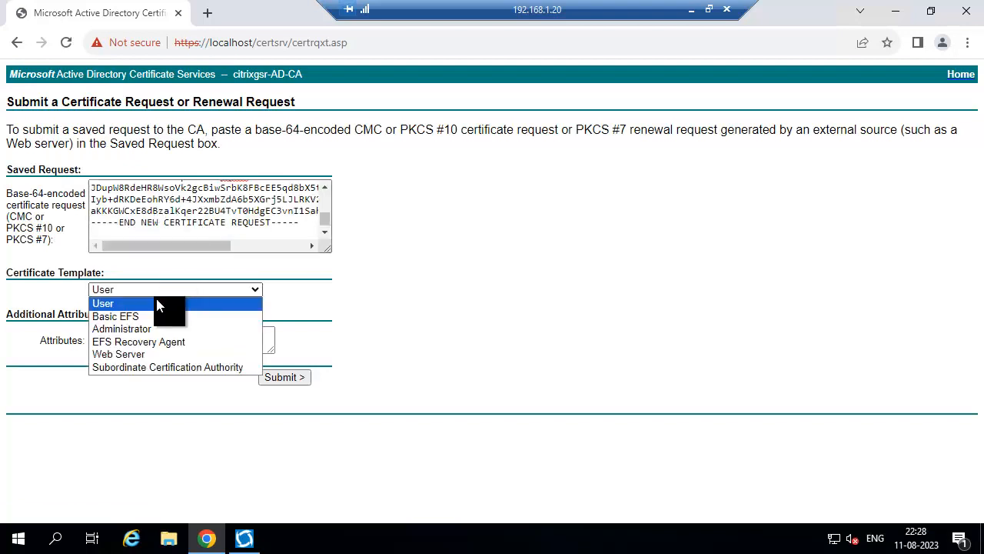
click(126, 356)
click(271, 380)
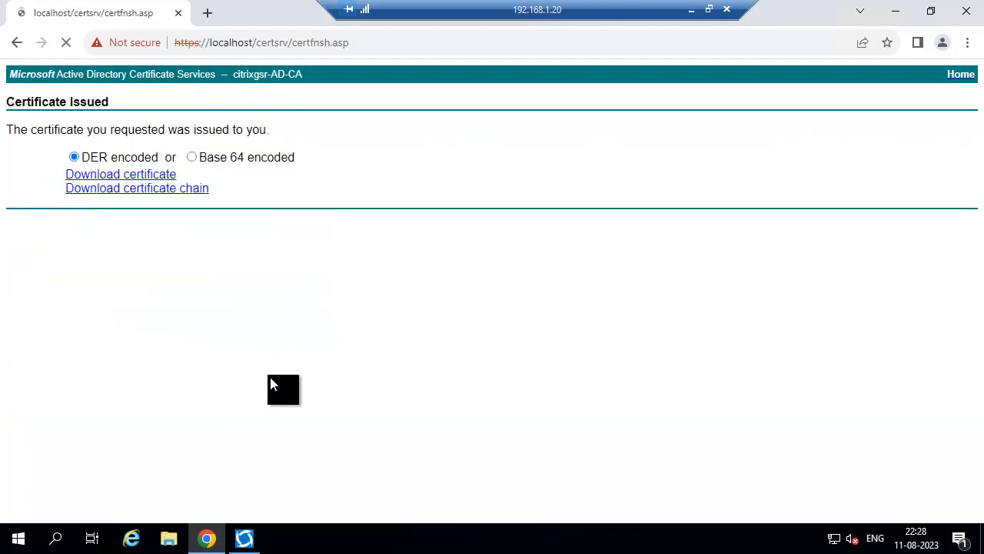
click(154, 177)
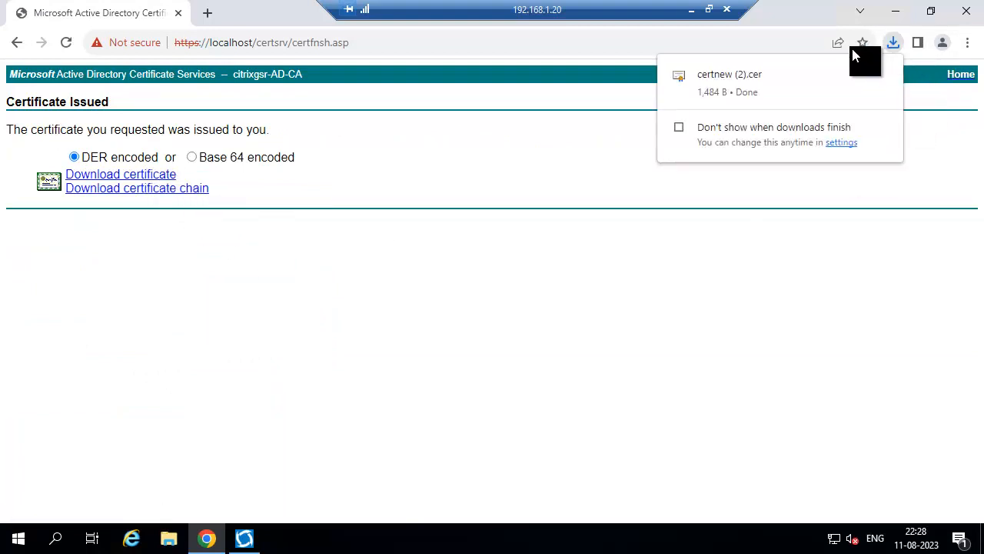
click(855, 76)
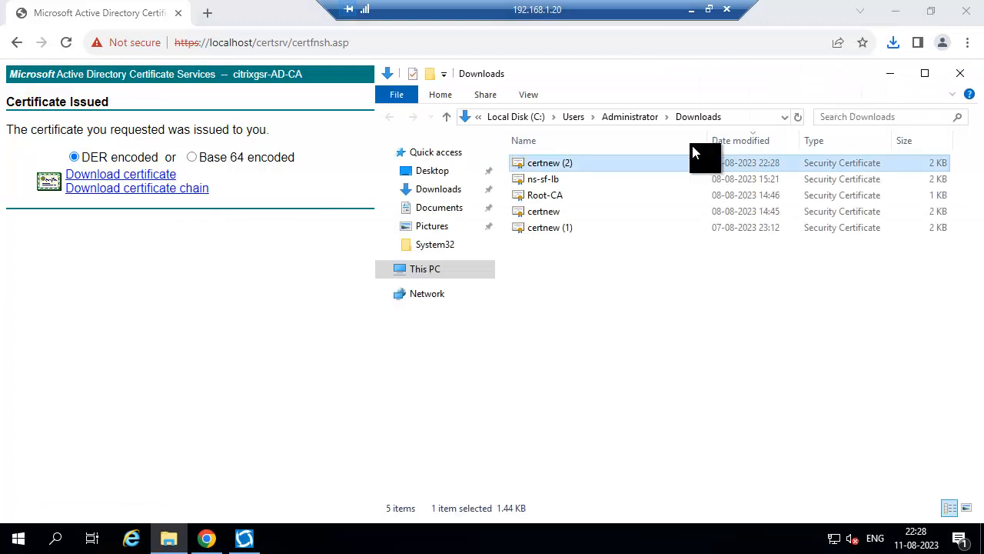
Step: Cut certnew (2) from Downloads and paste it onto the Desktop
right_click(559, 170)
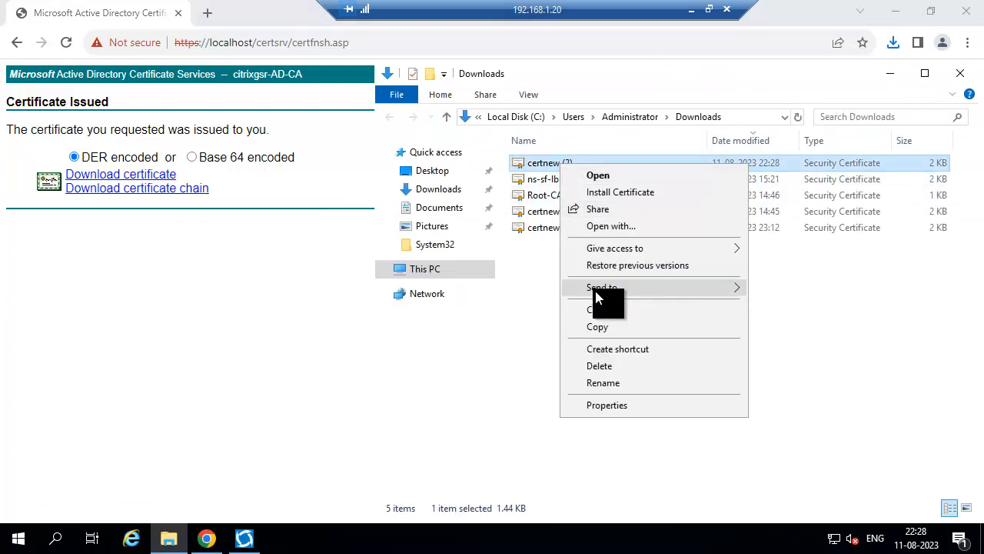
click(590, 310)
click(434, 173)
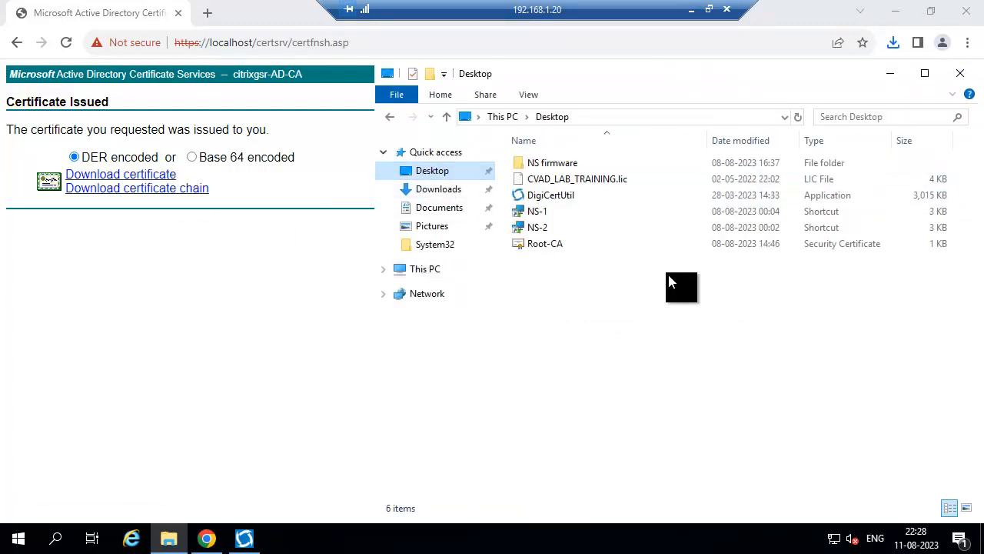
right_click(568, 314)
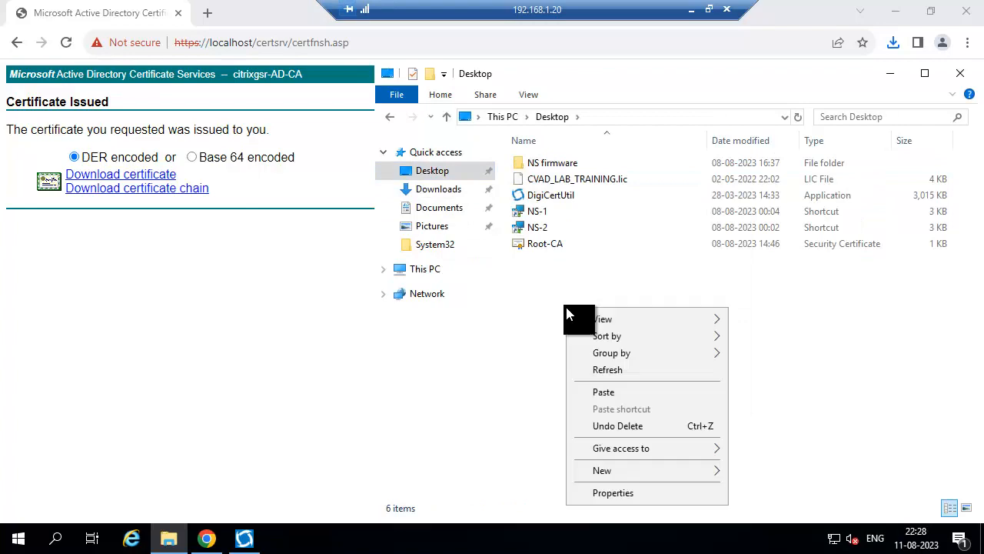
click(611, 392)
click(657, 380)
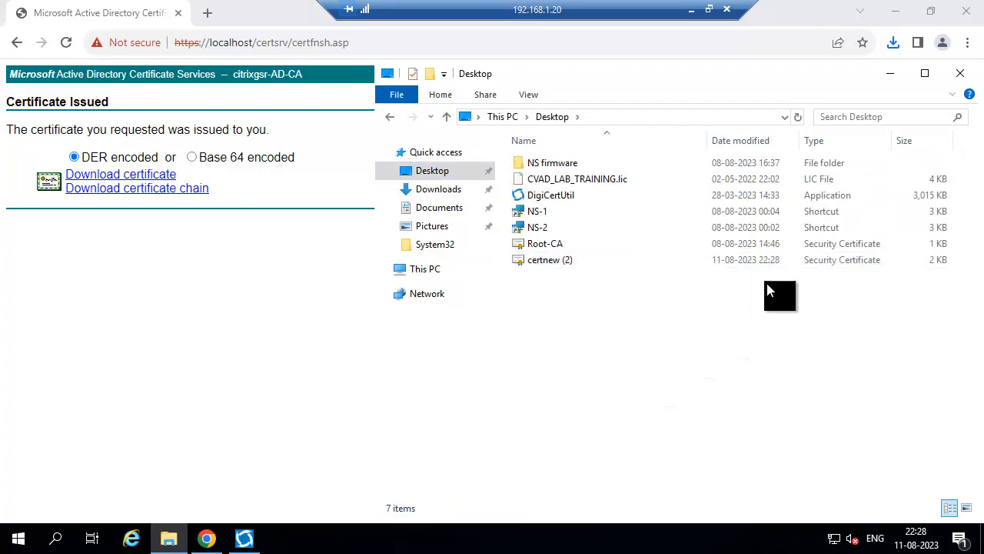
Step: Close the Create CSR dialog and select the pending storefront.citrixgsr.com certificate expiring 10-AUG-2025
click(890, 77)
click(895, 11)
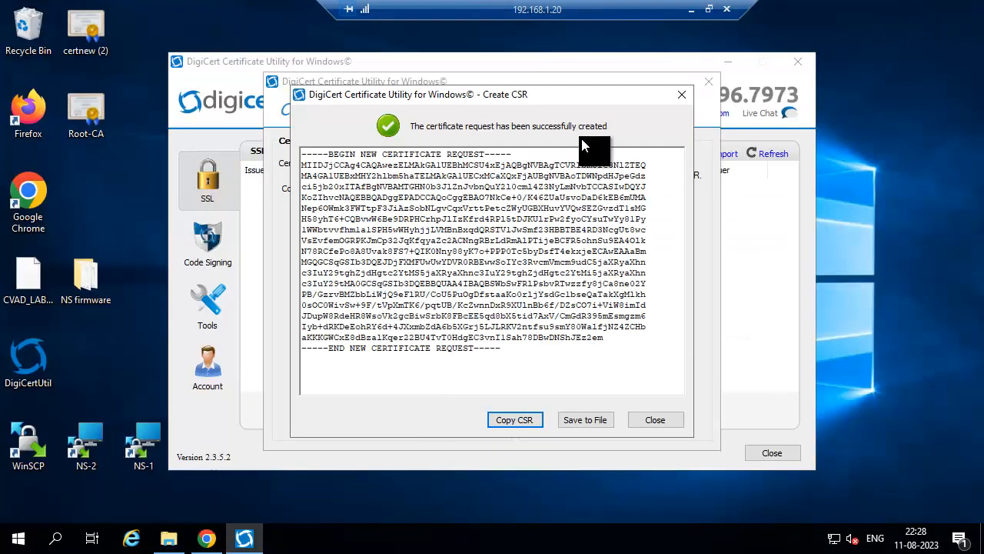
click(655, 420)
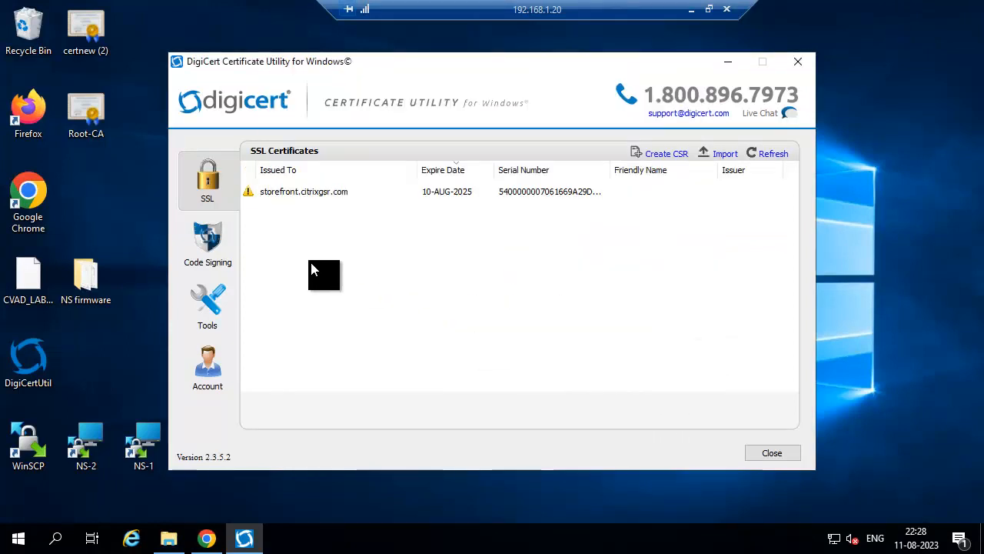
click(312, 188)
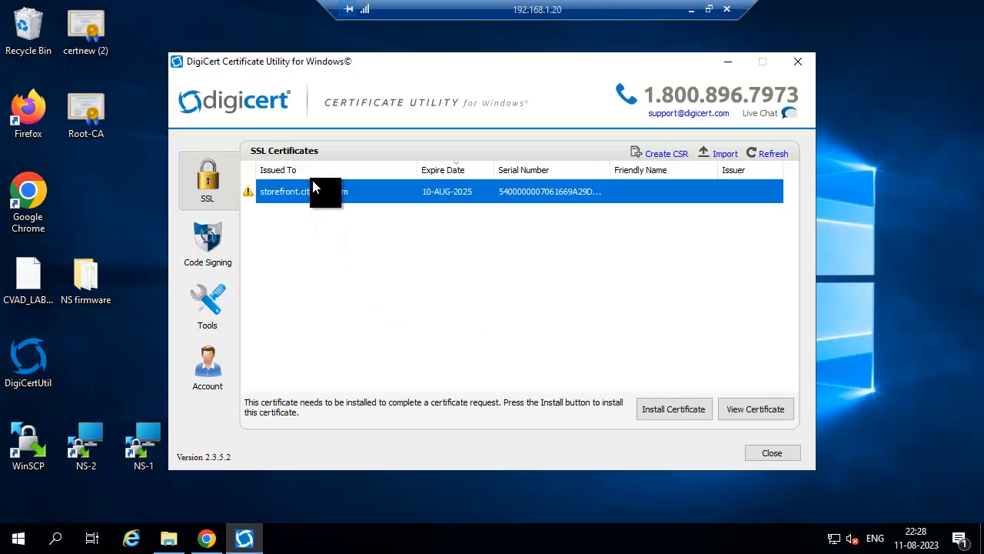
drag(368, 61, 403, 57)
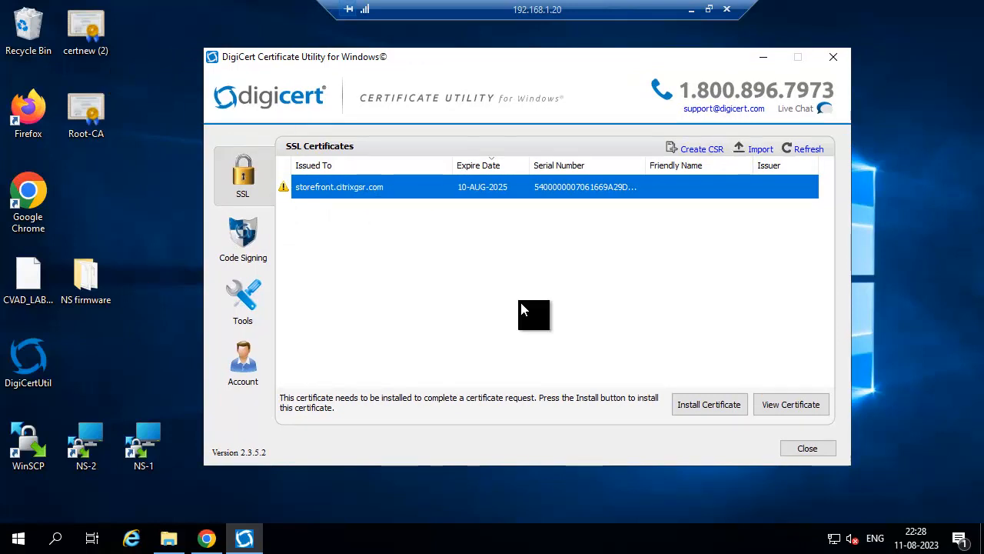
Step: Check the pending storefront.citrixgsr.com certificate's validity dates, subject and SANs storefront, ctx-sf-1, ctx-sf-2
click(793, 409)
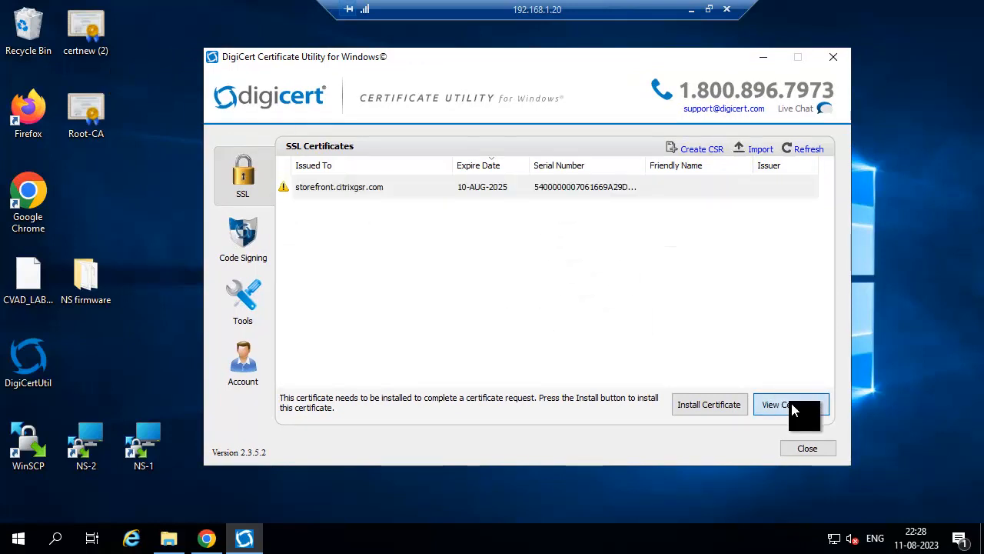
click(416, 161)
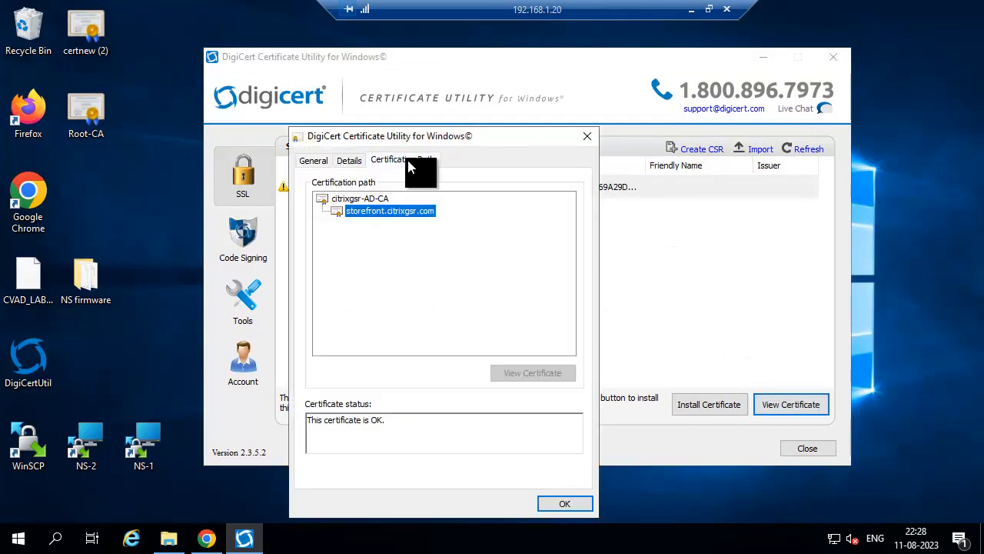
click(349, 161)
scroll(470, 283, down, 1)
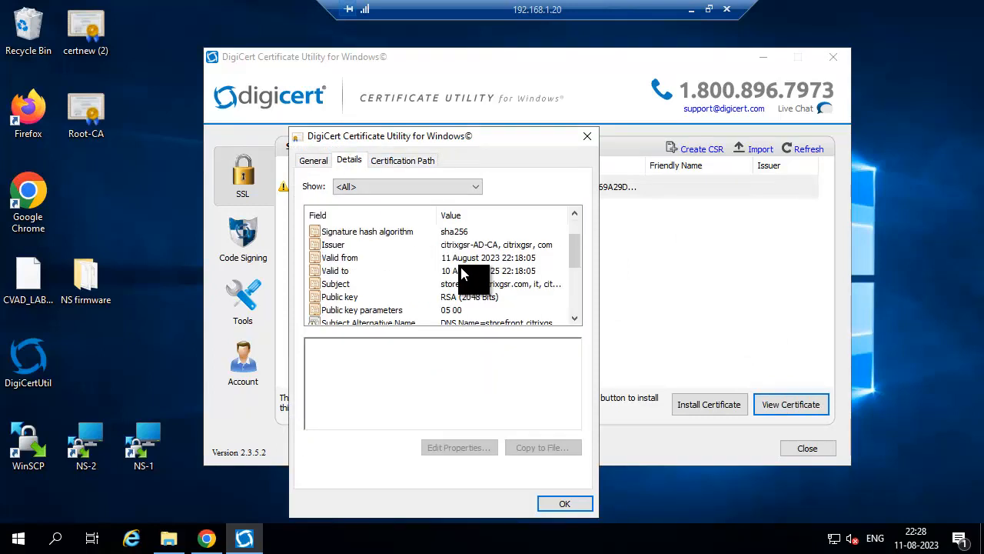
click(423, 260)
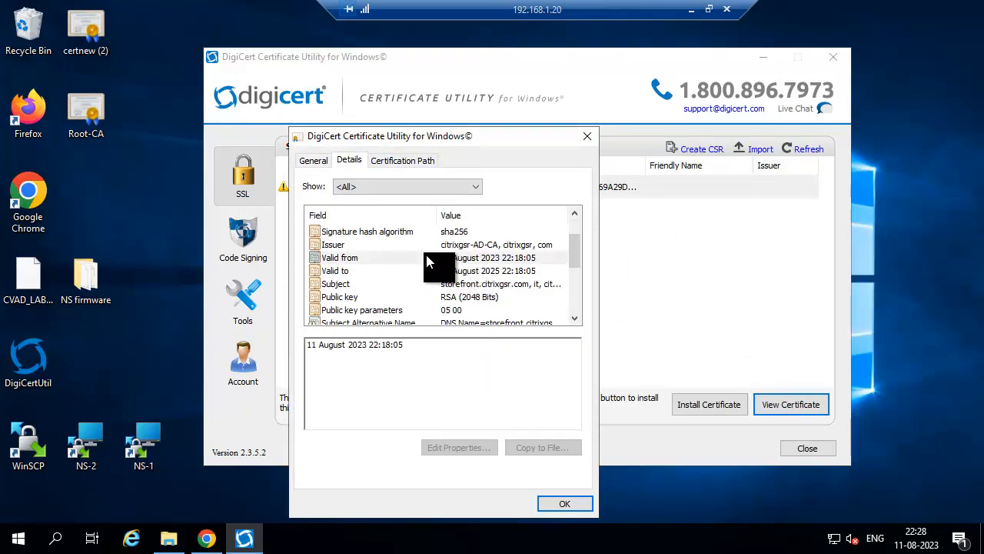
click(461, 271)
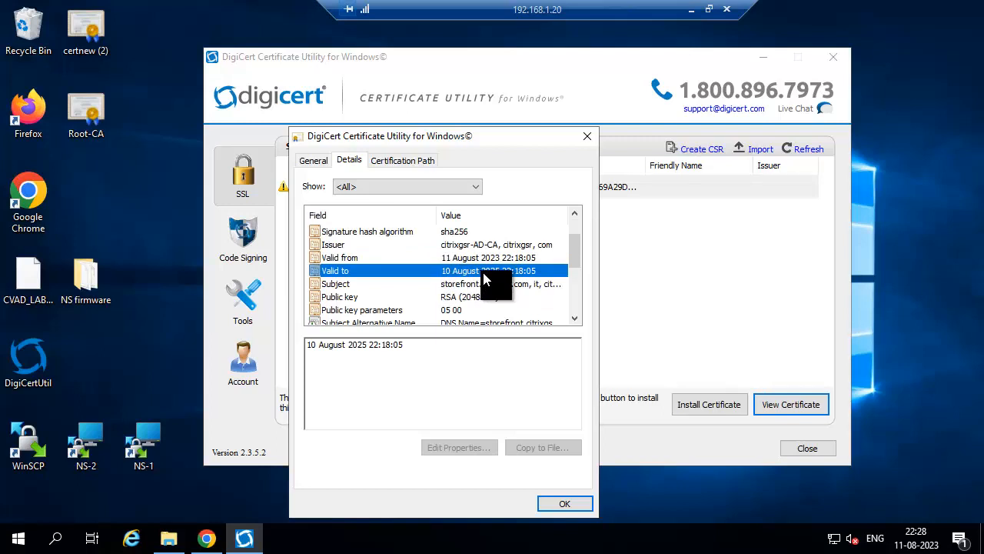
click(462, 284)
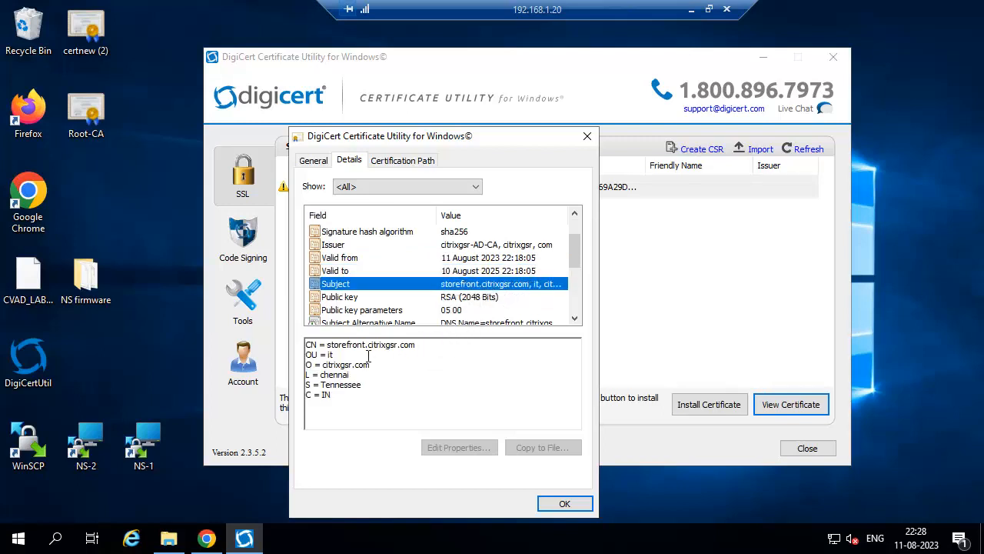
scroll(385, 292, down, 2)
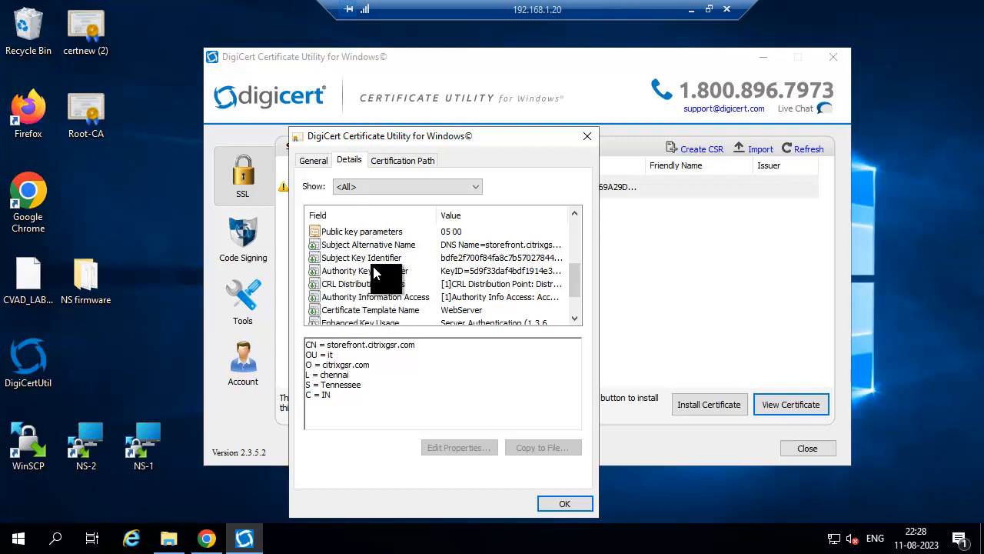
click(386, 245)
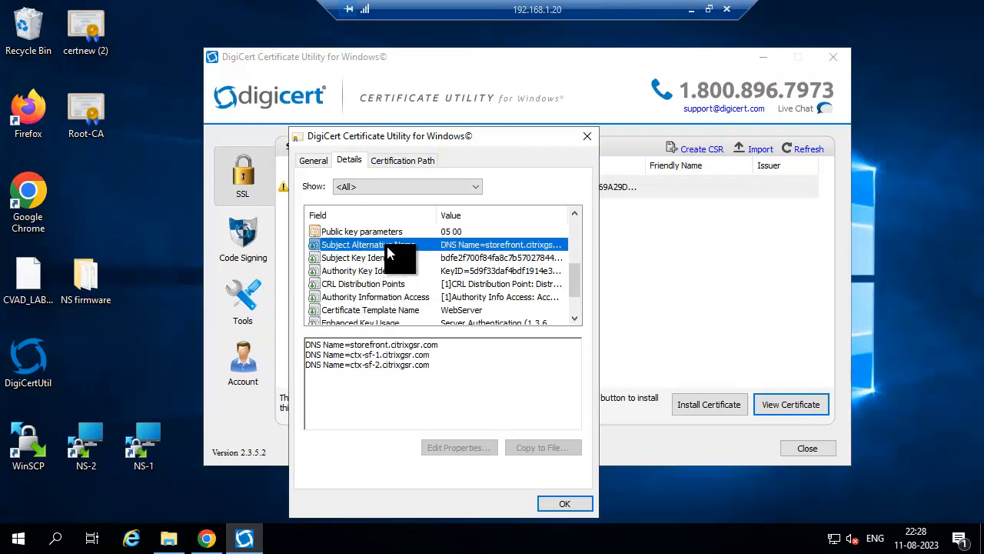
click(566, 504)
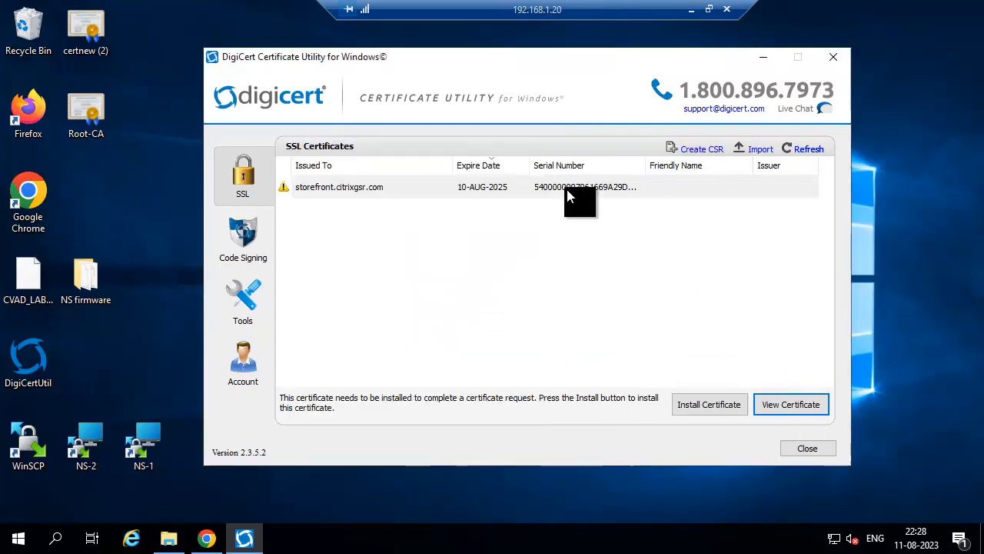
Step: Install the issued storefront.citrixgsr.com certificate and acknowledge the success message
click(567, 196)
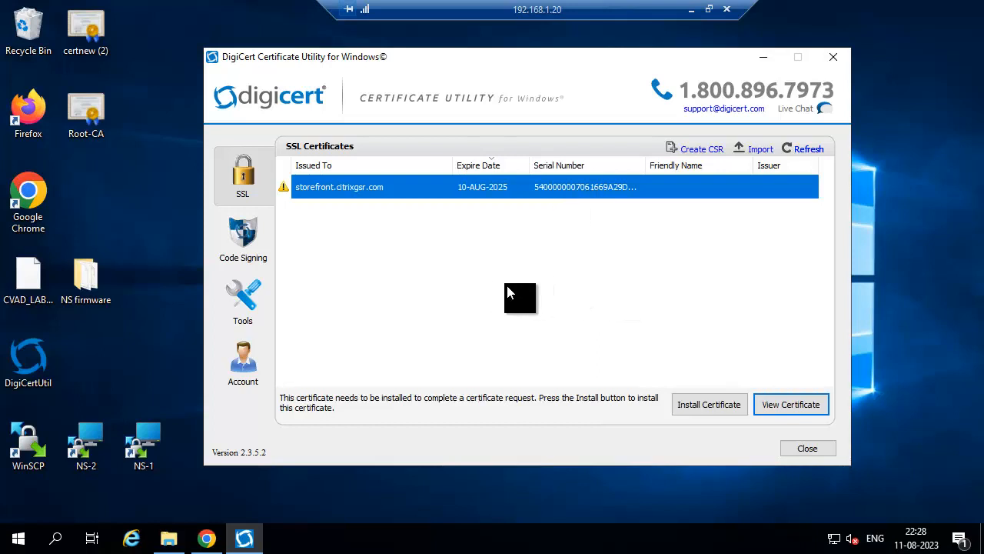
click(711, 413)
click(640, 301)
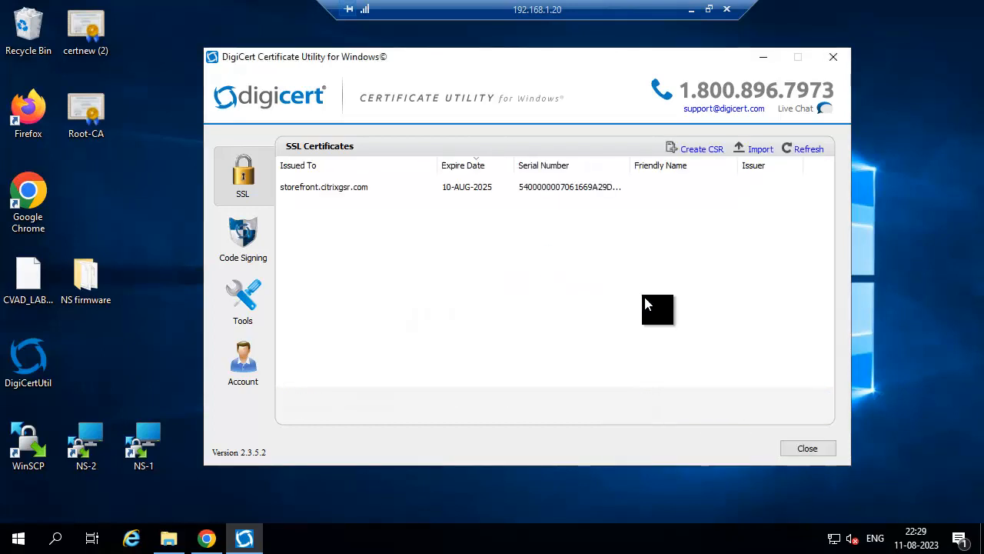
Step: Run the private key test on the installed storefront certificate and dismiss the results
click(376, 188)
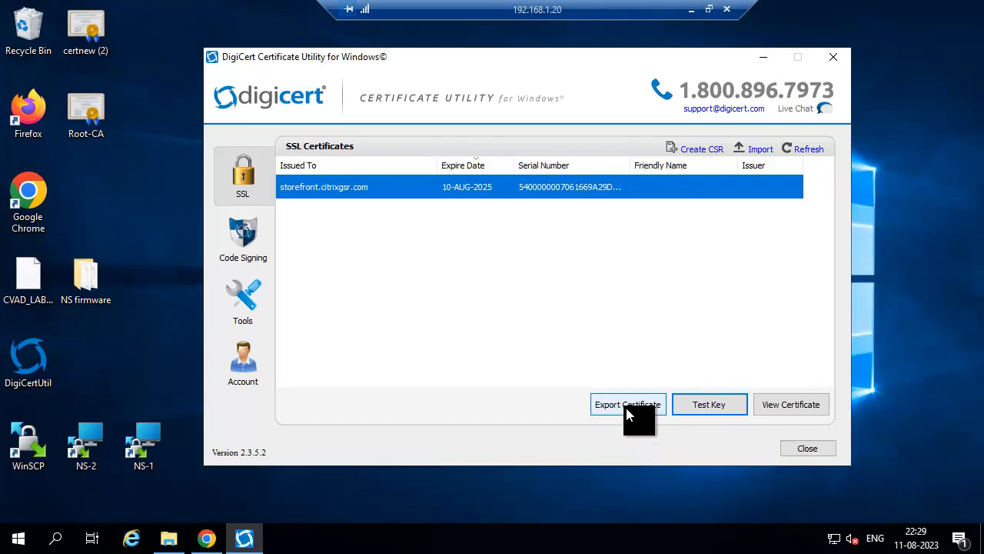
click(626, 409)
click(663, 396)
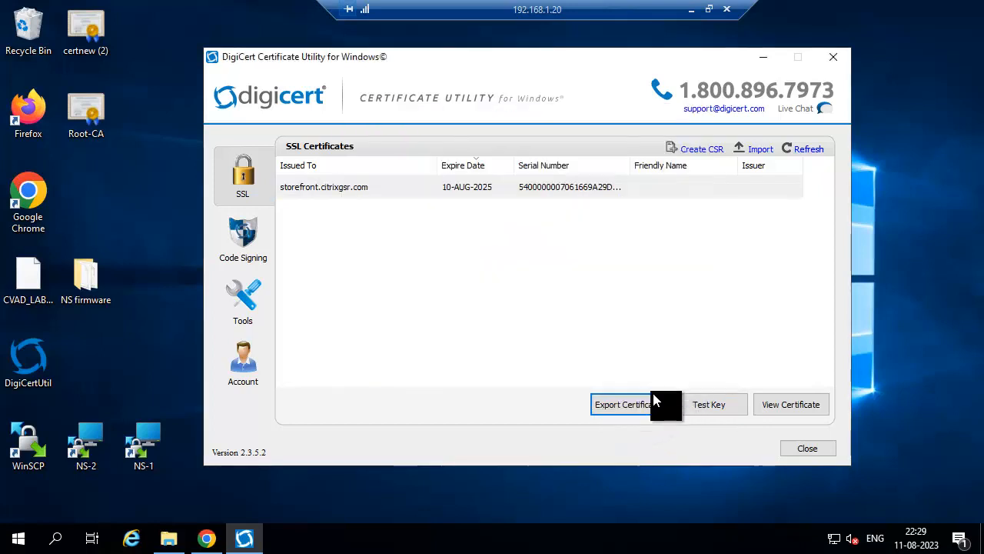
click(717, 408)
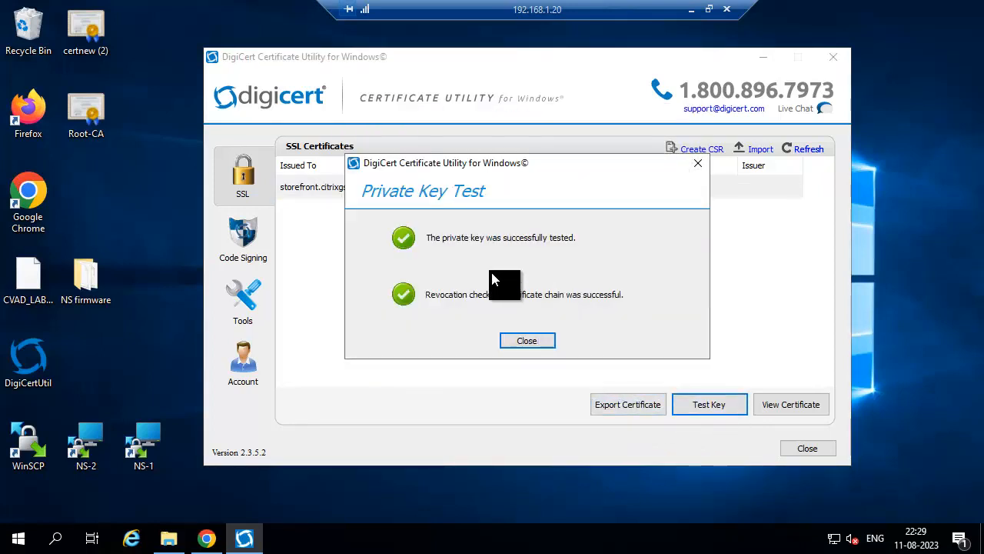
click(523, 340)
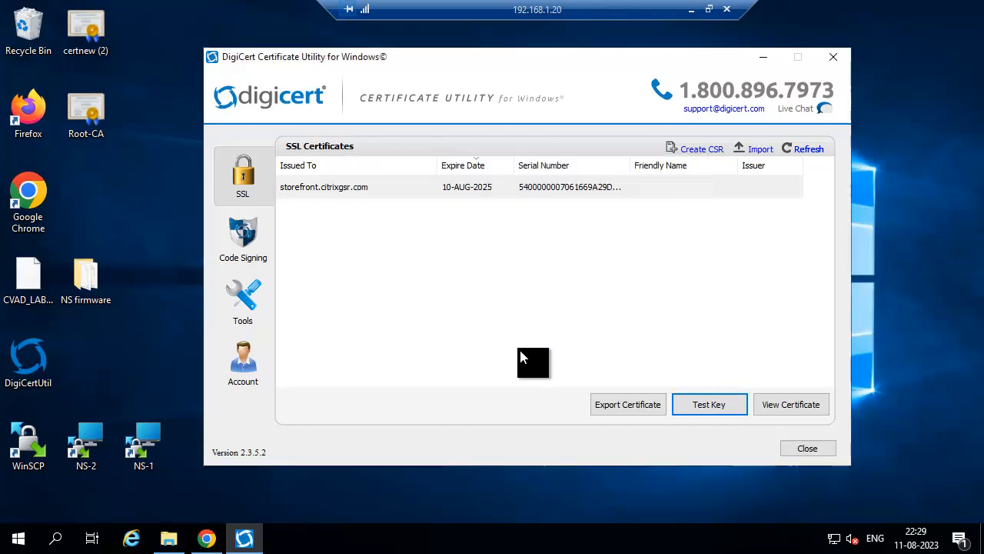
Step: Export certificate and private key as password-protected storefront_citrixgsr_com-AUG.pfx to the Desktop, then close the utility
click(616, 408)
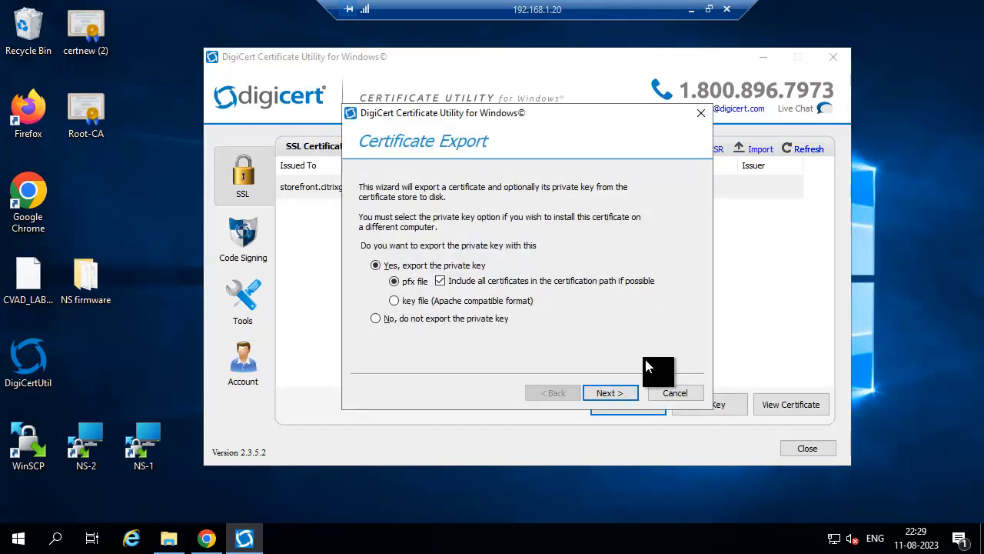
click(623, 393)
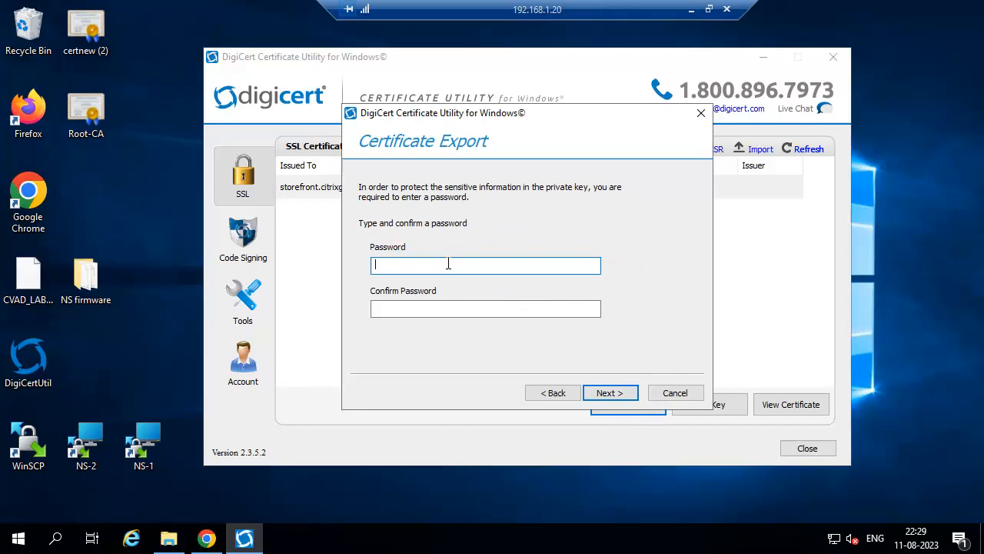
click(446, 307)
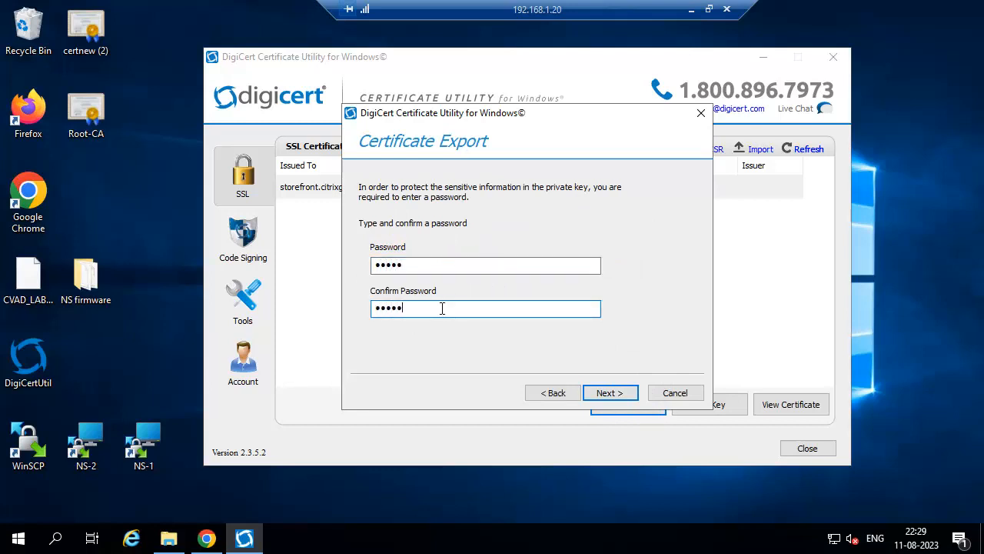
click(609, 394)
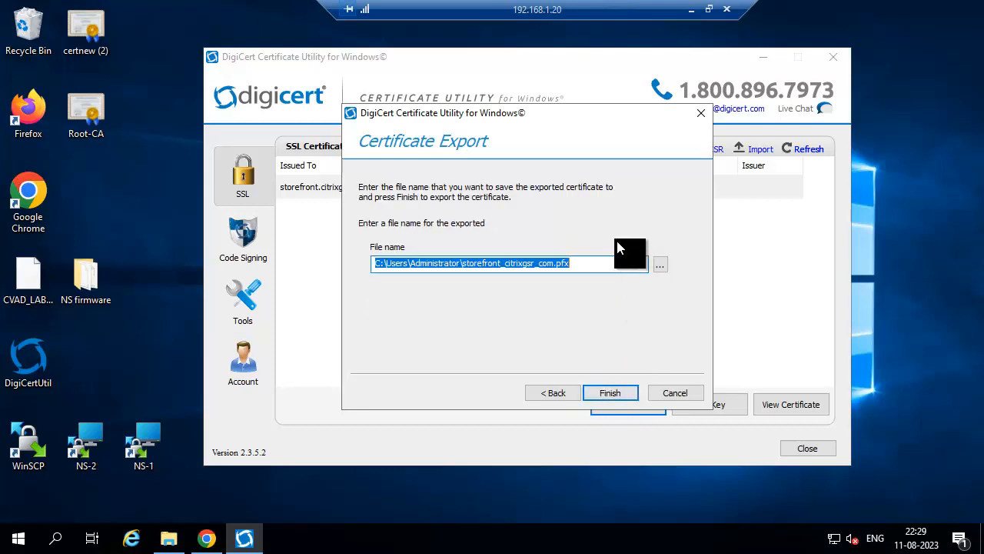
click(586, 264)
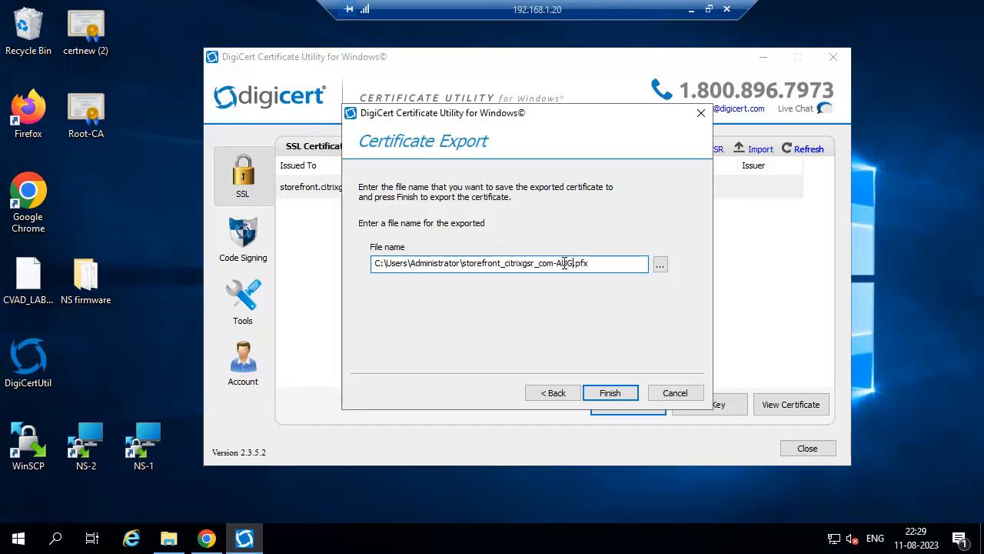
click(659, 265)
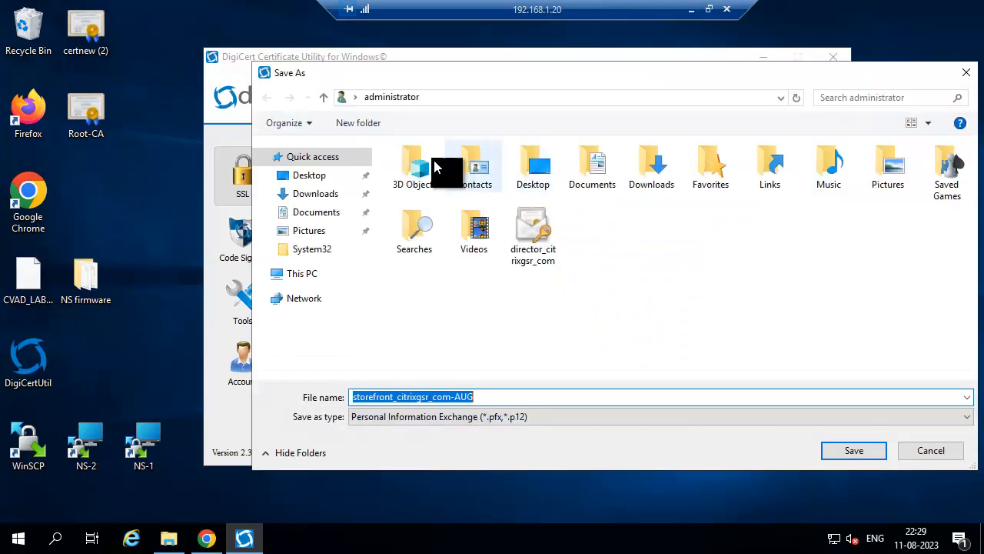
click(311, 177)
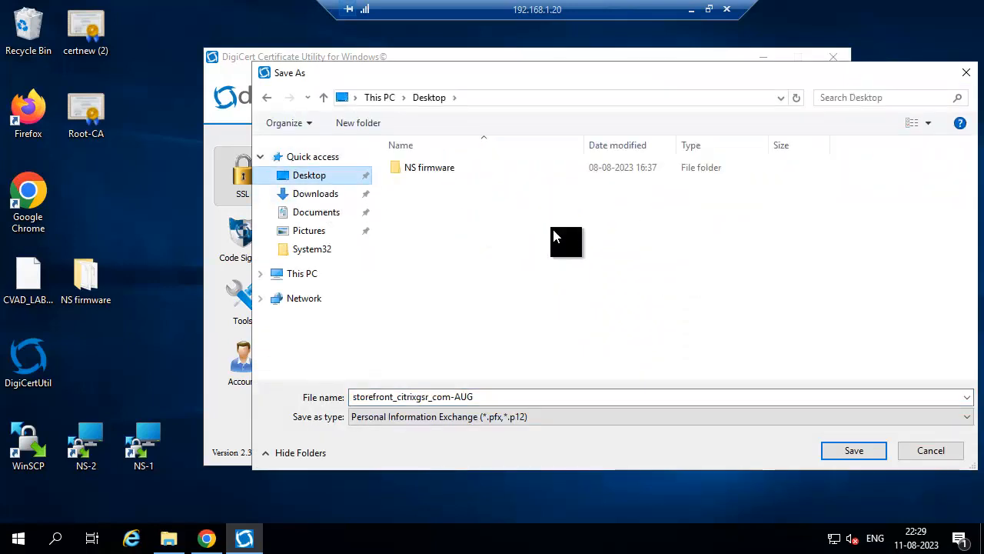
click(854, 452)
click(610, 394)
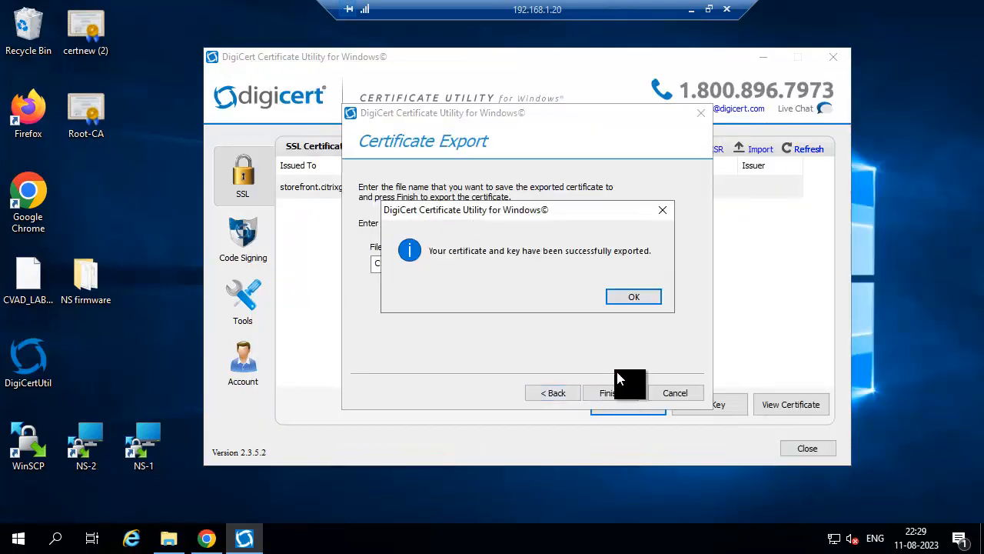
click(632, 298)
click(796, 446)
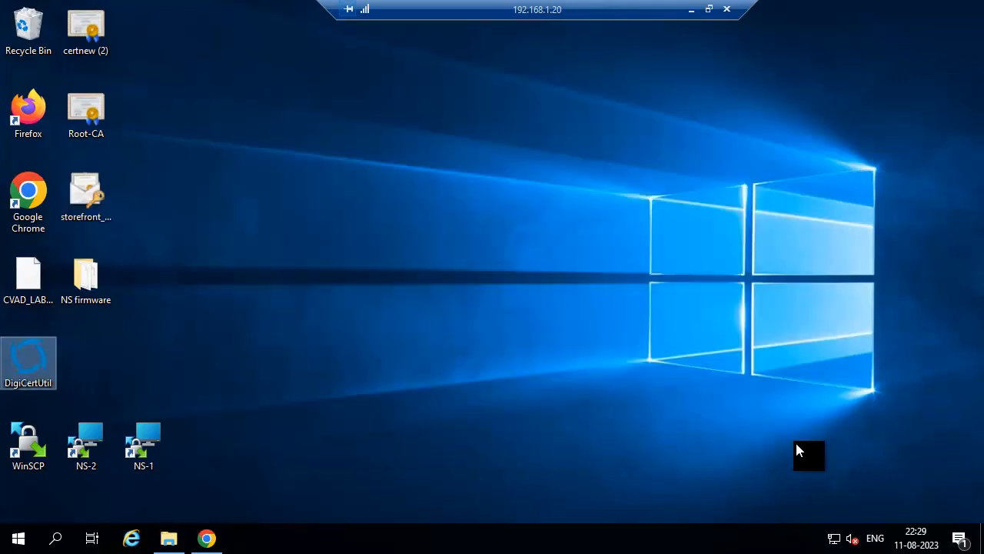
Step: Copy the exported storefront PFX file from the desktop
click(91, 186)
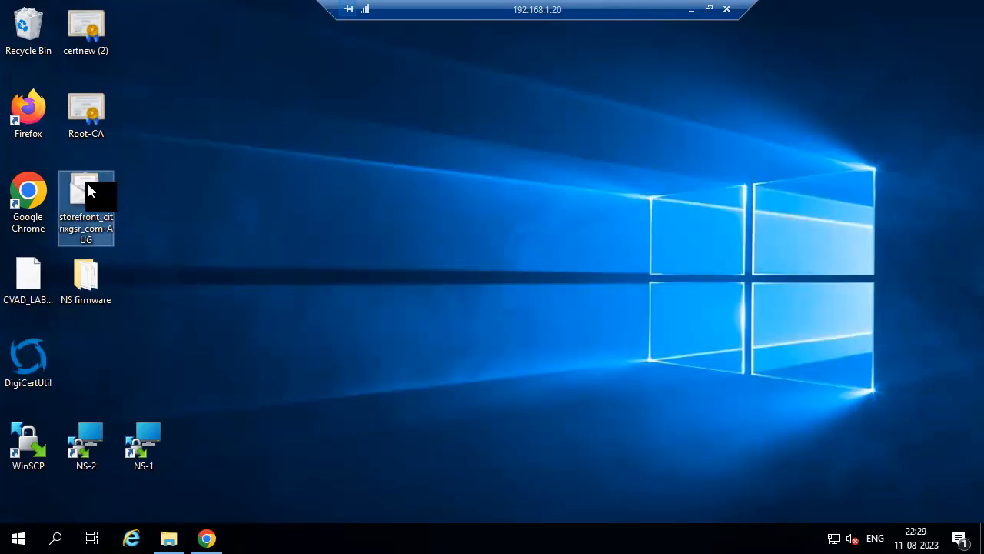
right_click(88, 191)
click(132, 346)
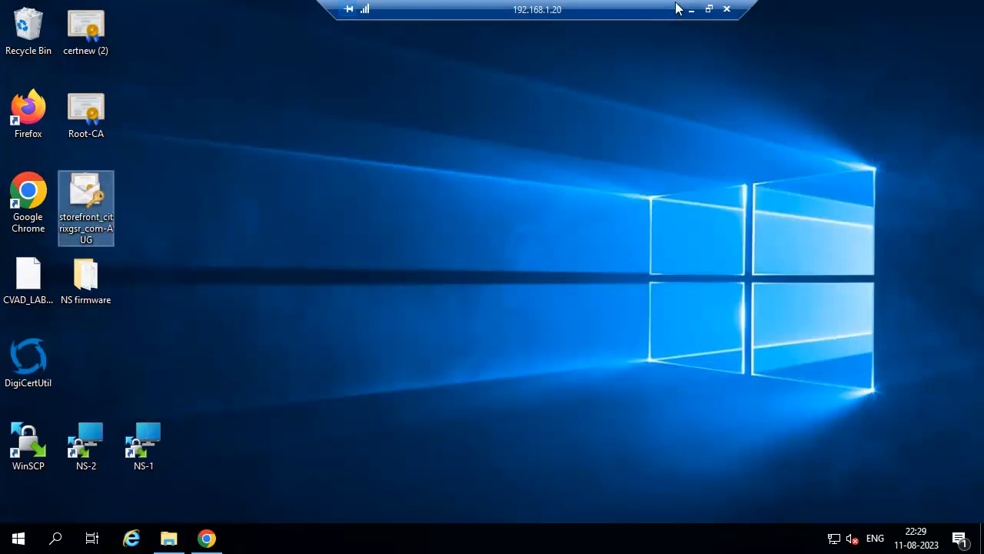
Step: Paste the PFX onto the 192.168.1.23 server's desktop and start its Install PFX import
click(691, 10)
mouse_move(504, 538)
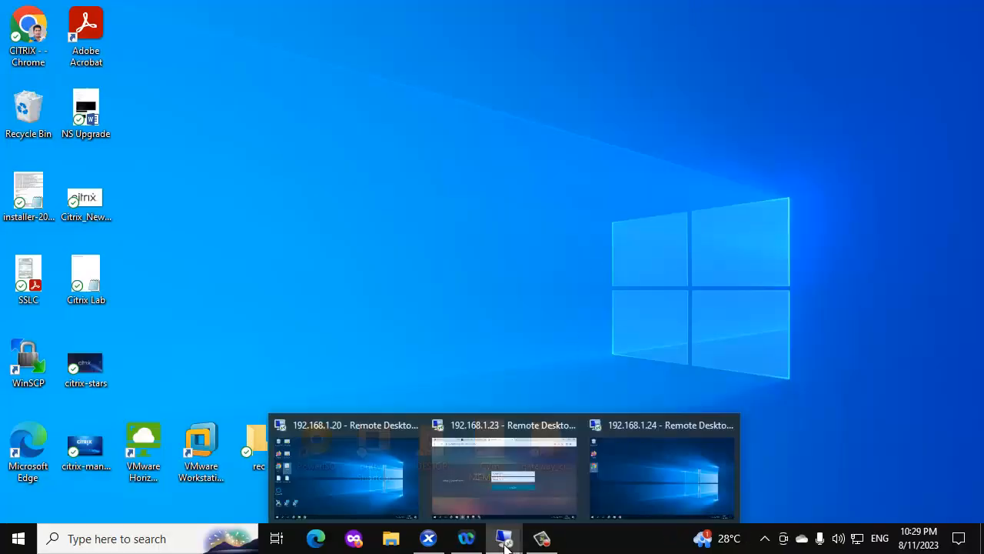
click(490, 482)
click(892, 9)
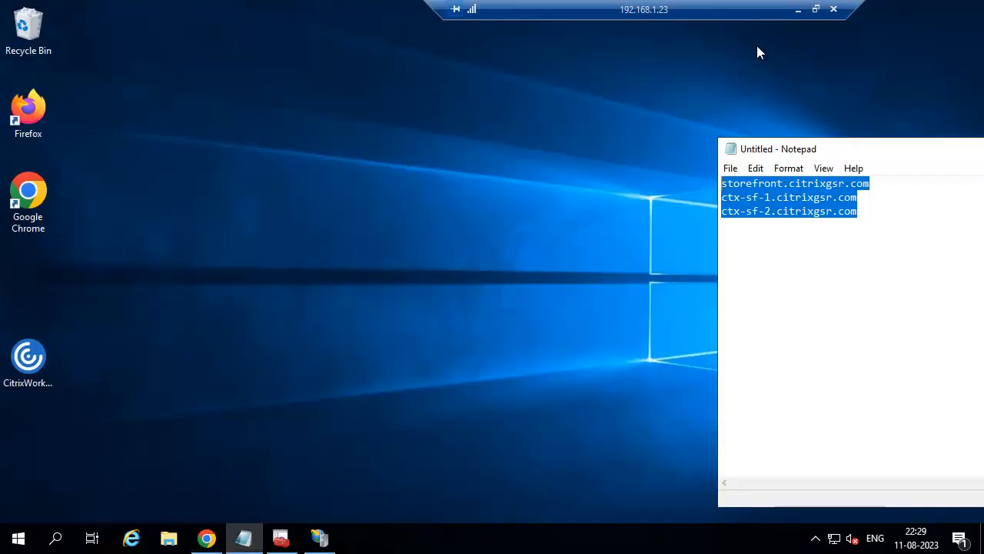
right_click(162, 46)
click(220, 114)
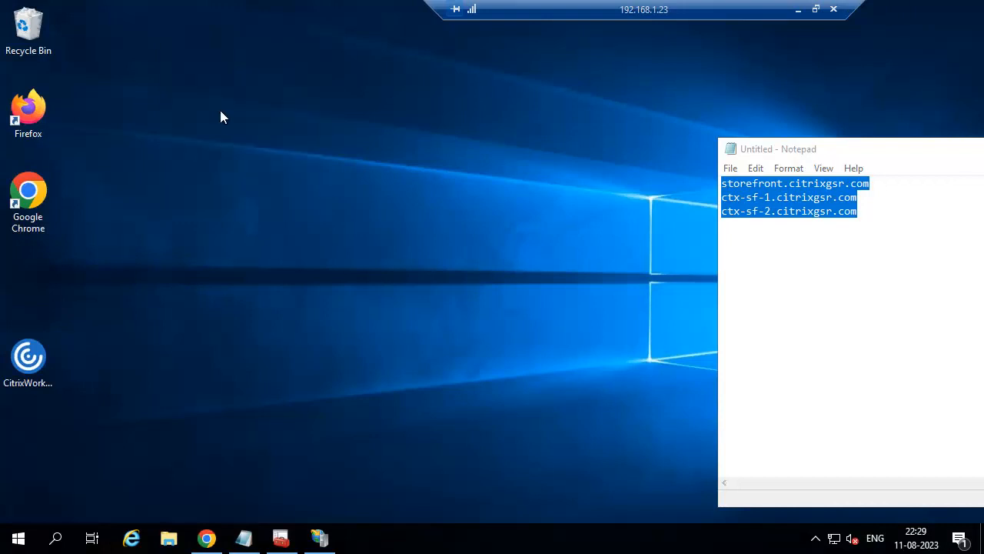
right_click(196, 50)
click(228, 59)
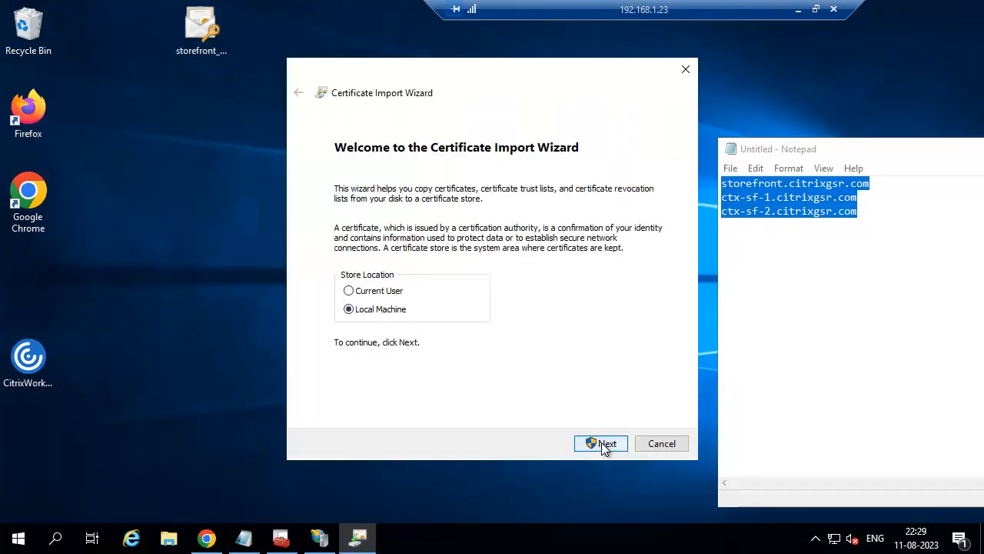
Step: Import the storefront PFX into Local Machine with automatic store selection and dismiss the success message
click(605, 446)
click(600, 443)
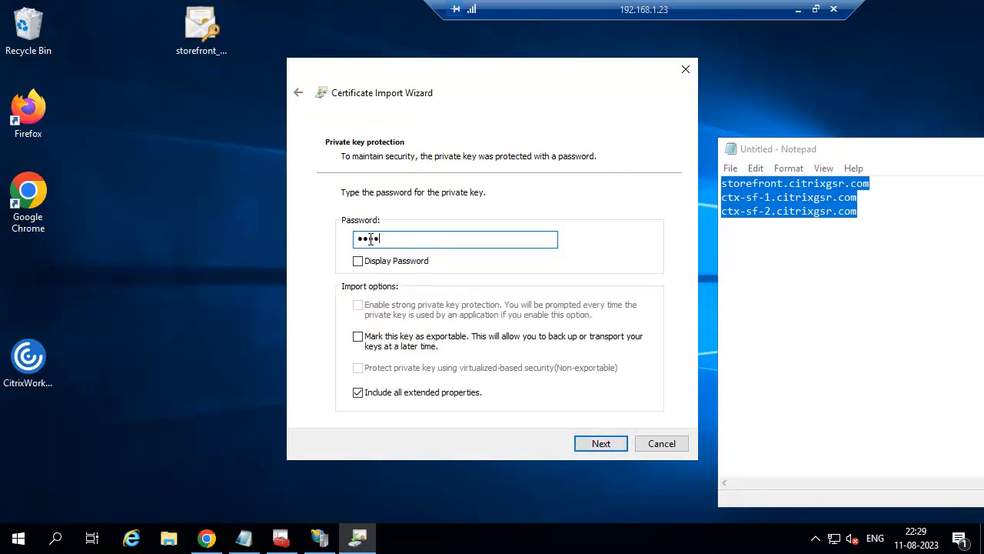
click(608, 444)
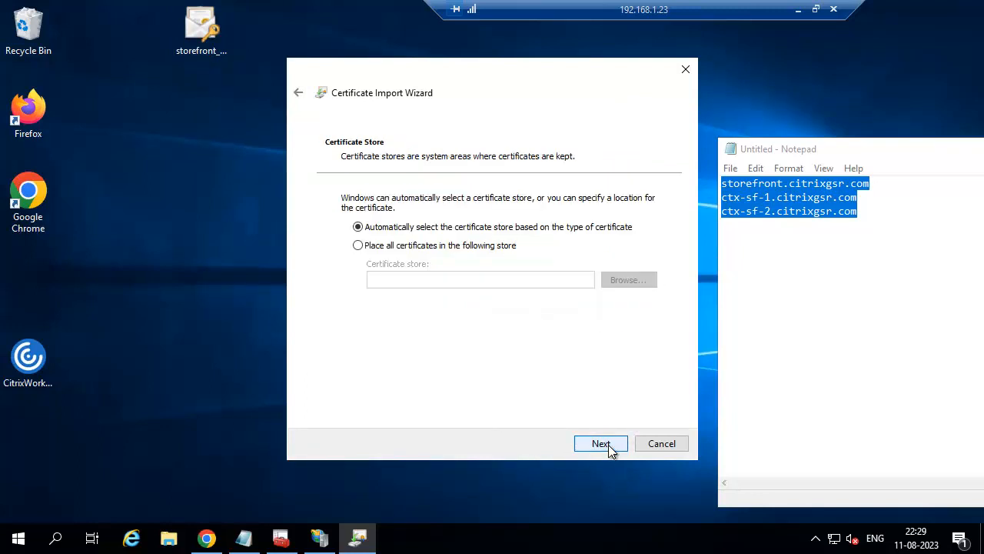
click(608, 444)
click(609, 444)
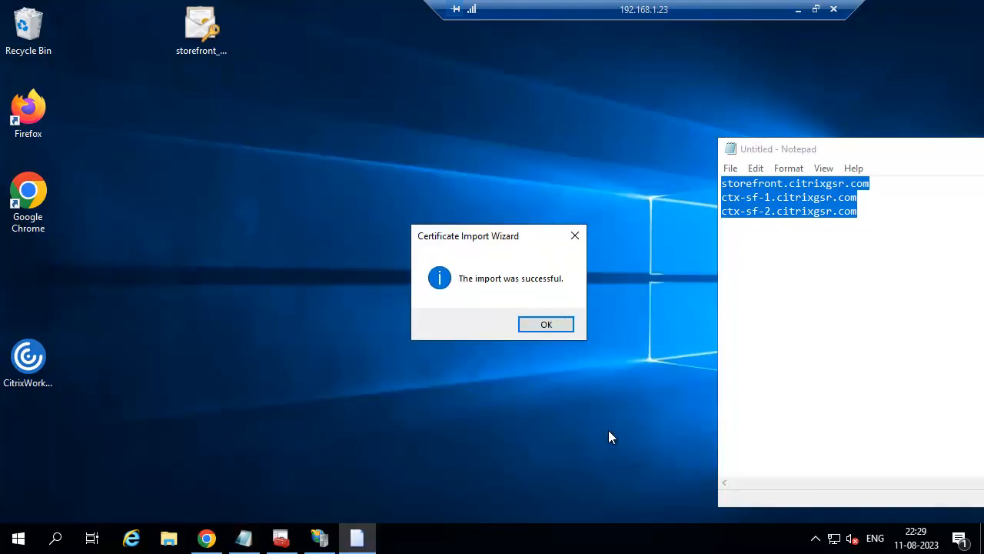
click(548, 325)
Step: Refresh the Personal certificates list in the Certificates console
click(281, 540)
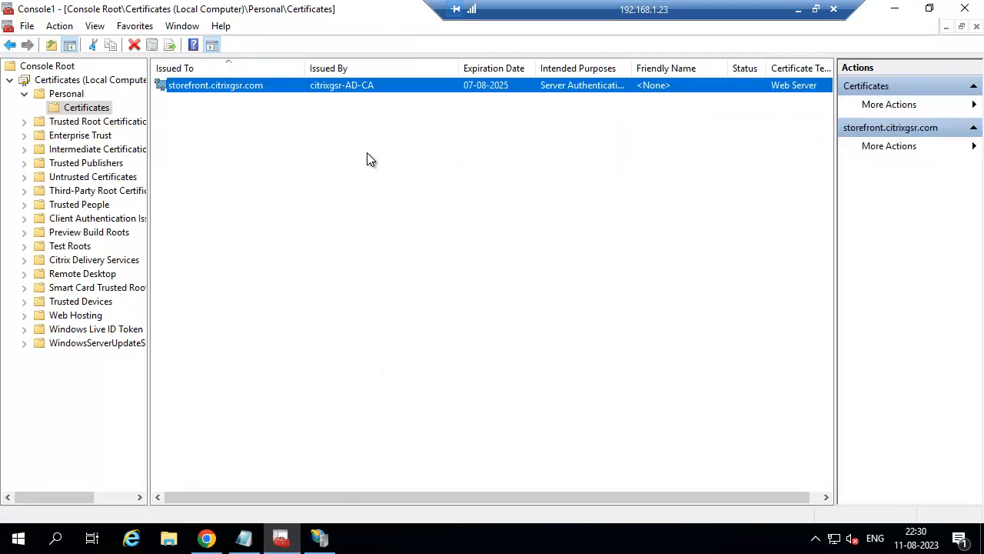
right_click(325, 145)
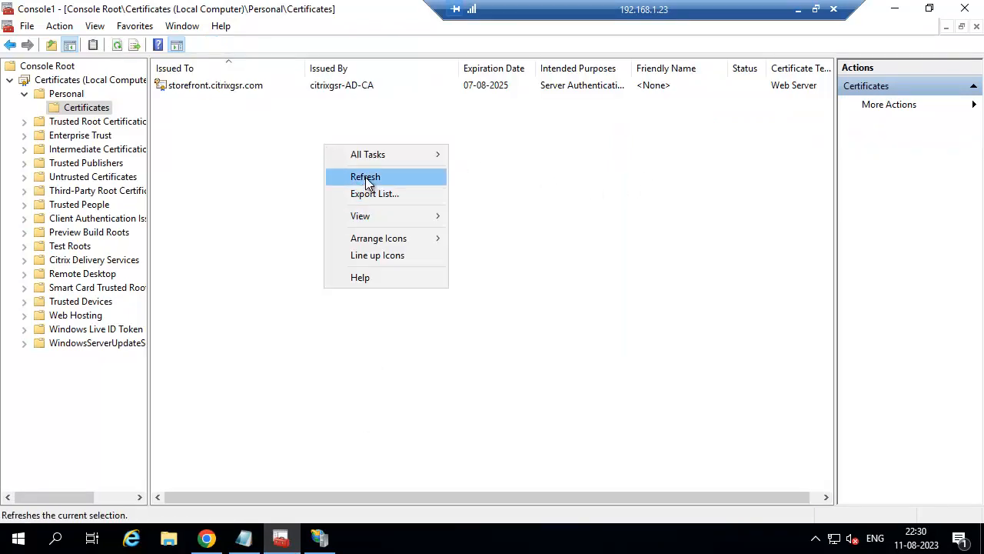
click(366, 180)
right_click(376, 176)
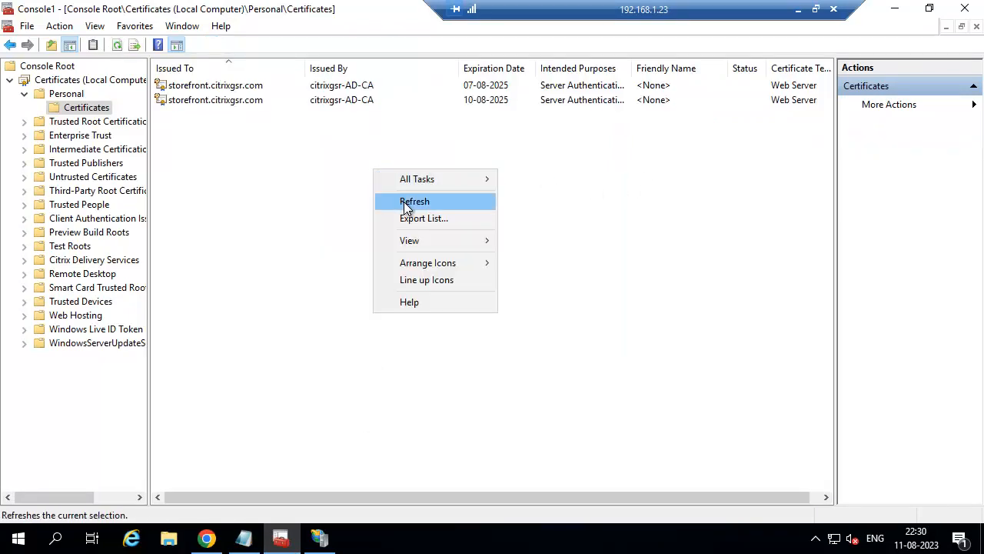
click(404, 203)
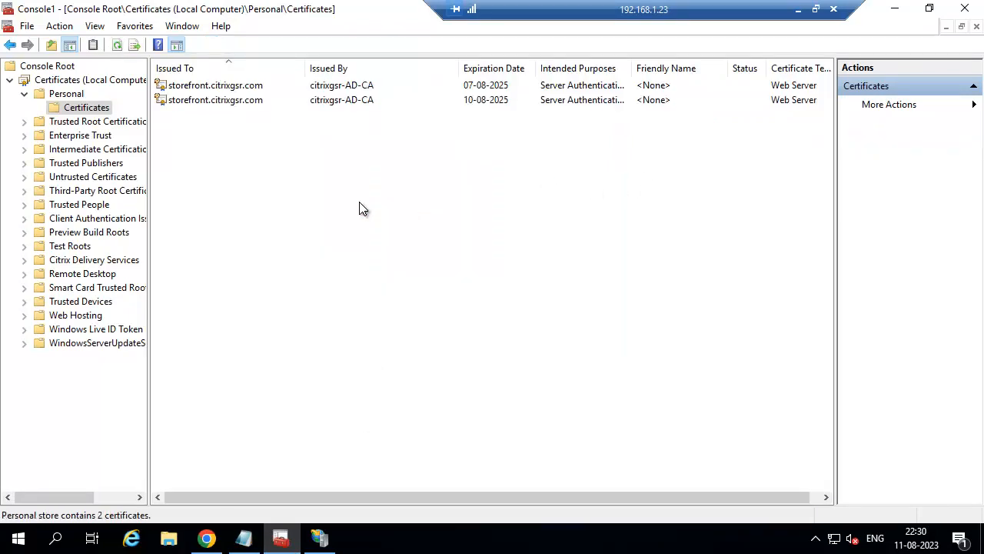
Step: Compare both storefront.citrixgsr.com certificates, the old expiring 07-08-2025 and the new 10-08-2025
click(485, 101)
click(489, 86)
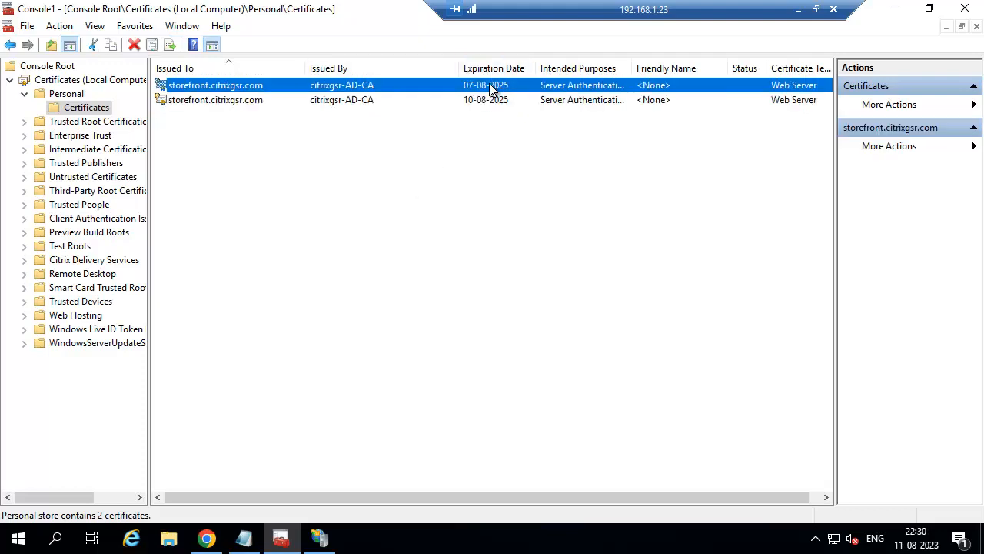
click(486, 101)
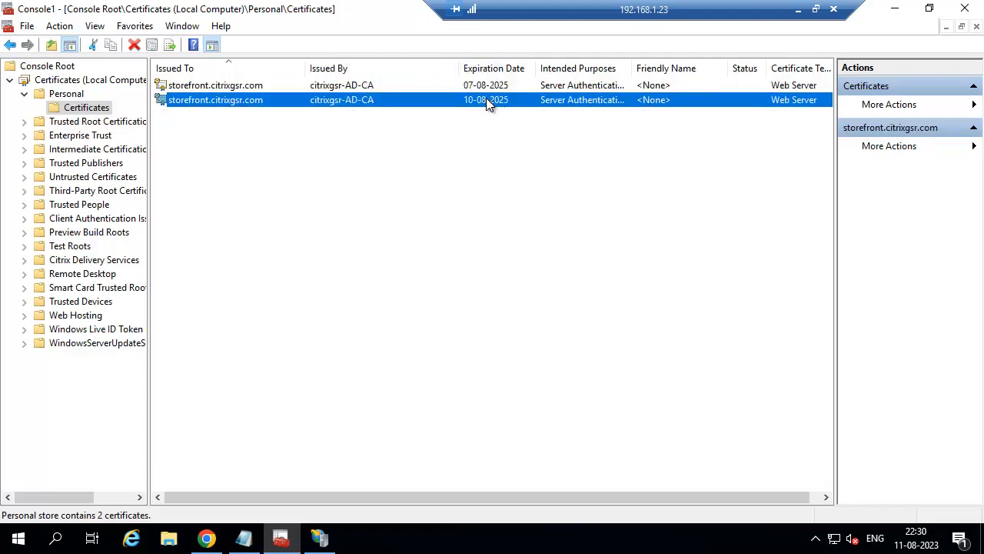
Step: Switch the Default Web Site's https binding to the new storefront.citrixgsr.com certificate expiring 10-08-2025
click(320, 538)
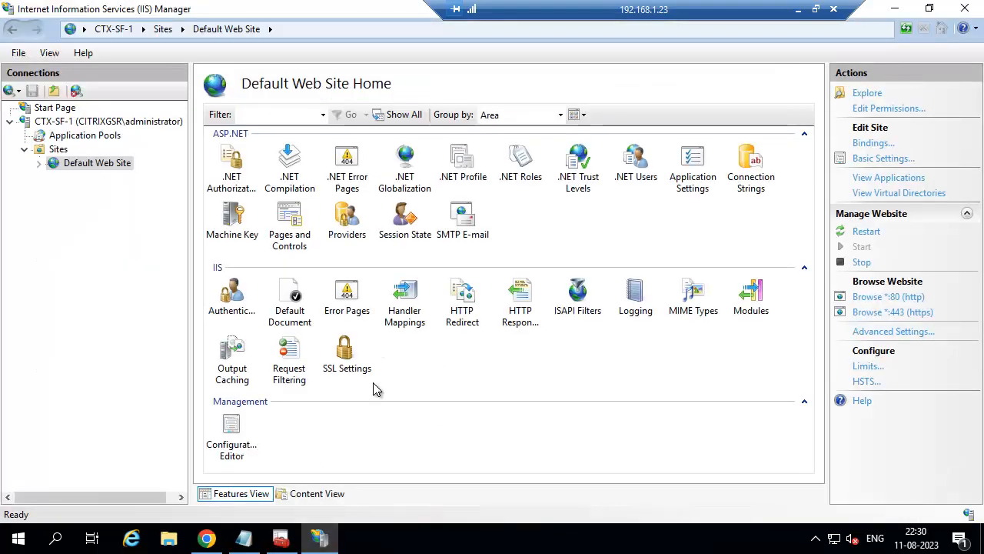
click(873, 144)
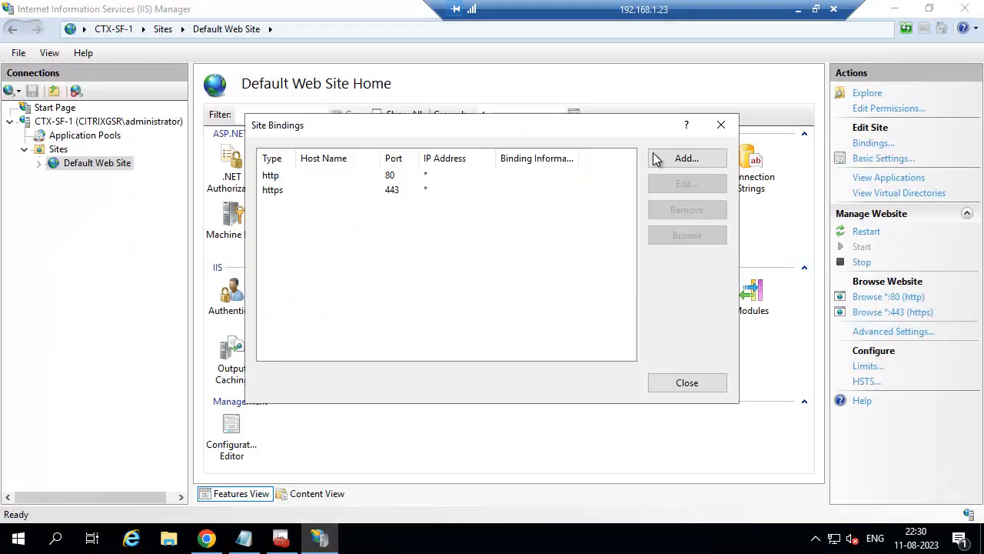
click(283, 191)
click(686, 185)
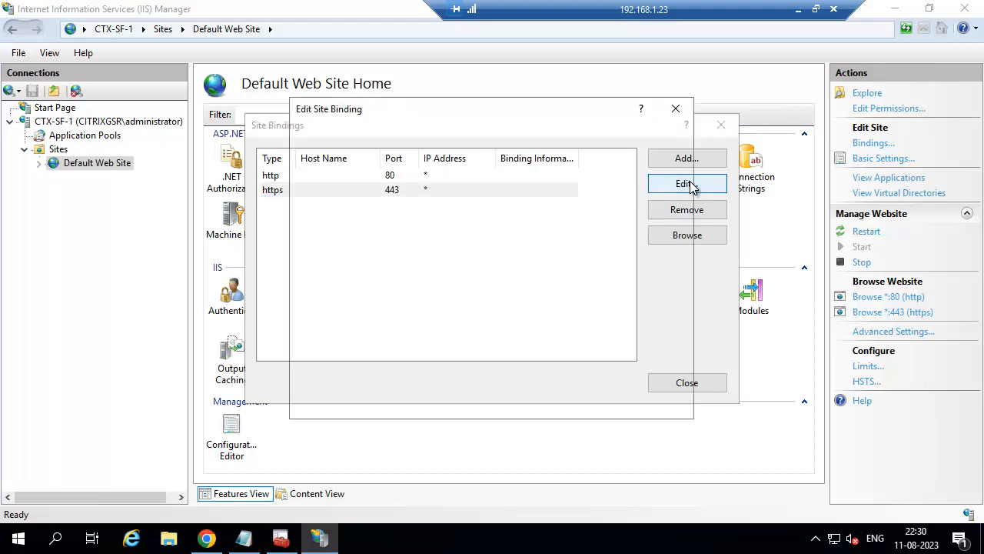
click(369, 356)
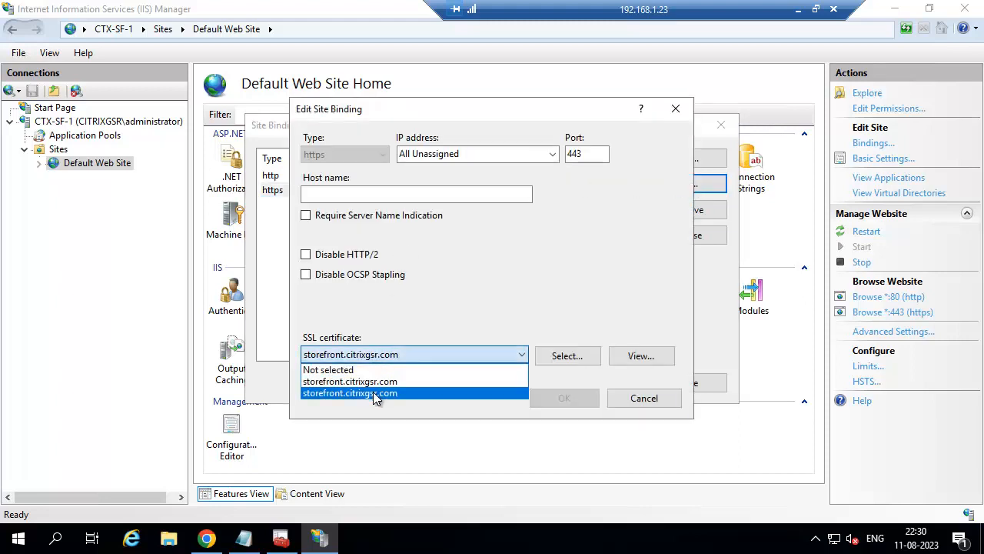
click(349, 393)
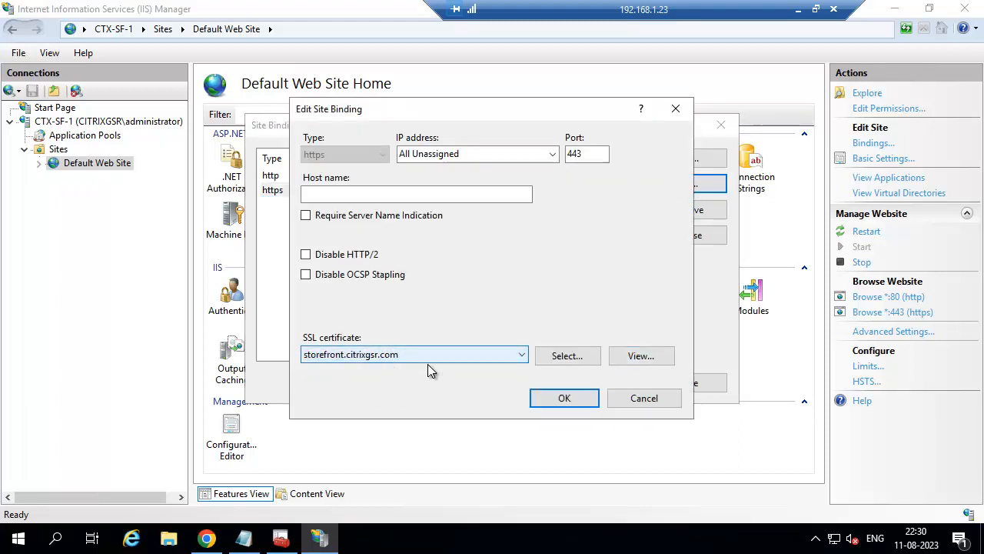
click(642, 357)
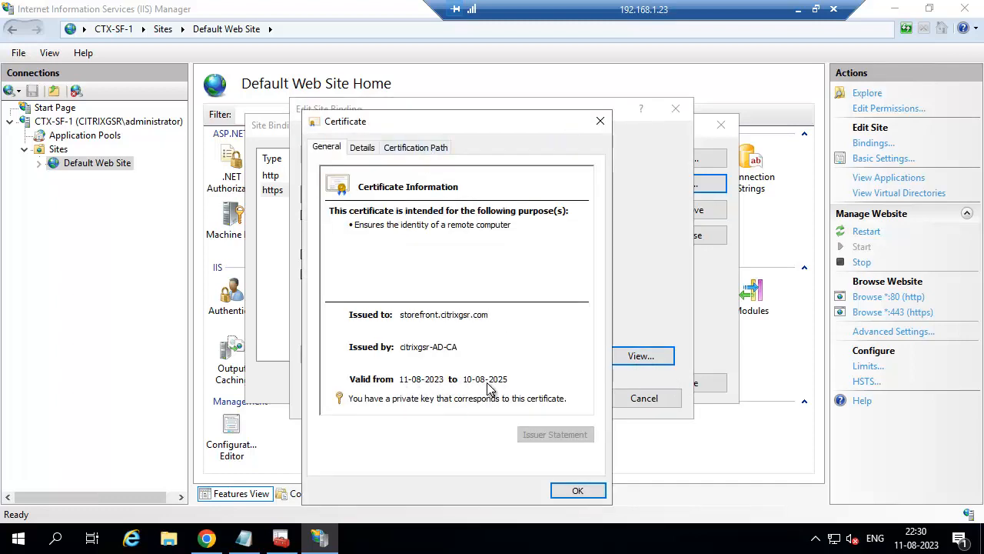
click(578, 490)
click(558, 398)
click(680, 385)
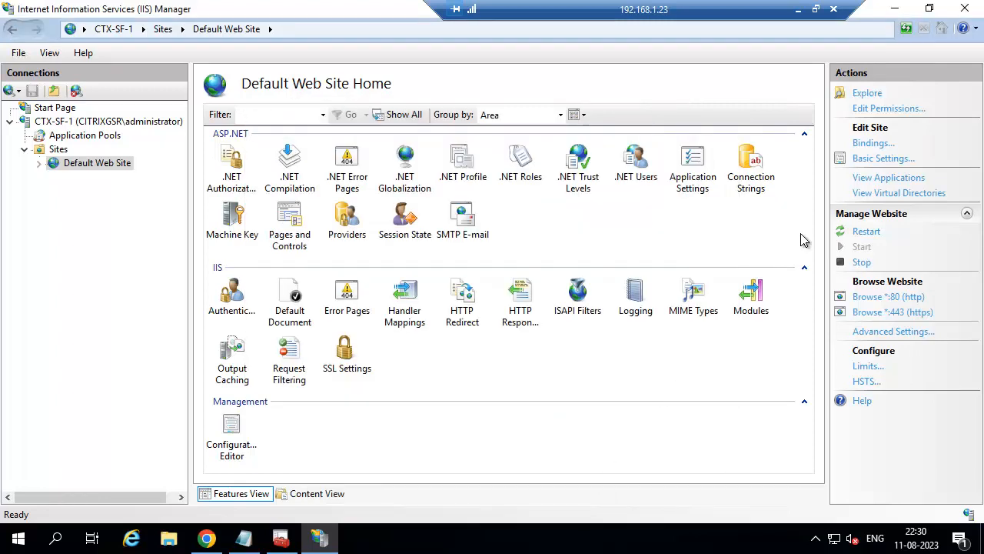
click(894, 9)
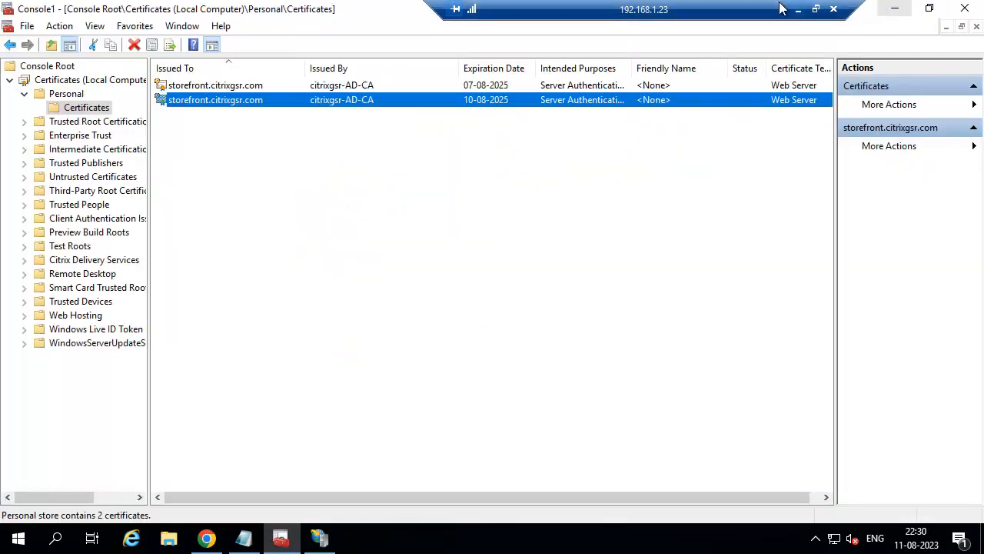
Step: Paste the storefront PFX onto the 192.168.1.24 server's desktop and start Install PFX
click(798, 9)
mouse_move(503, 538)
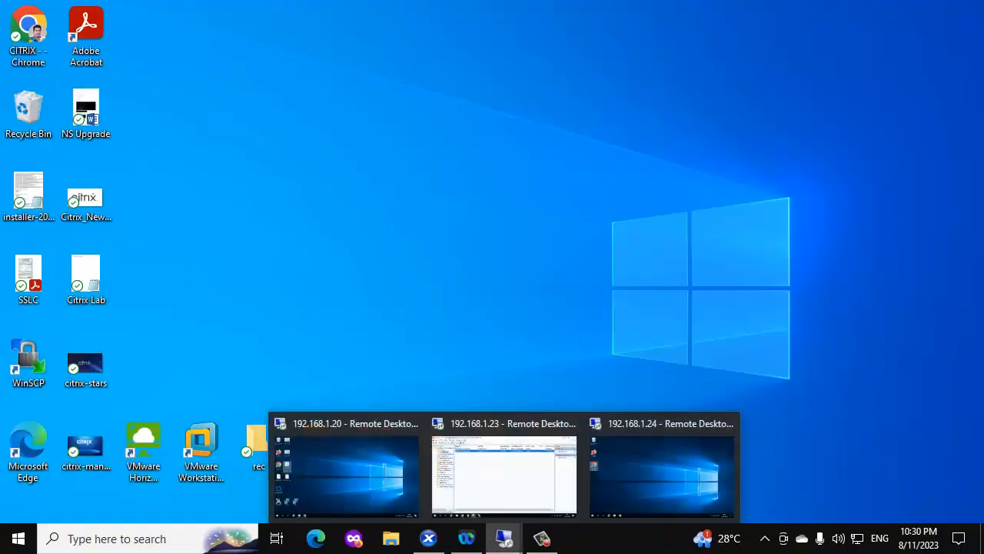
click(655, 477)
right_click(203, 106)
click(241, 171)
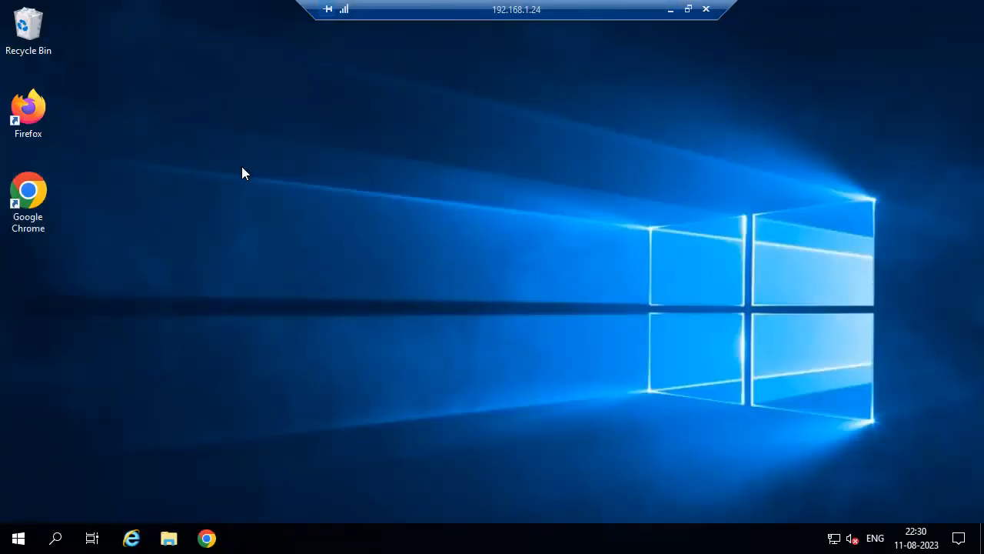
right_click(205, 108)
click(245, 120)
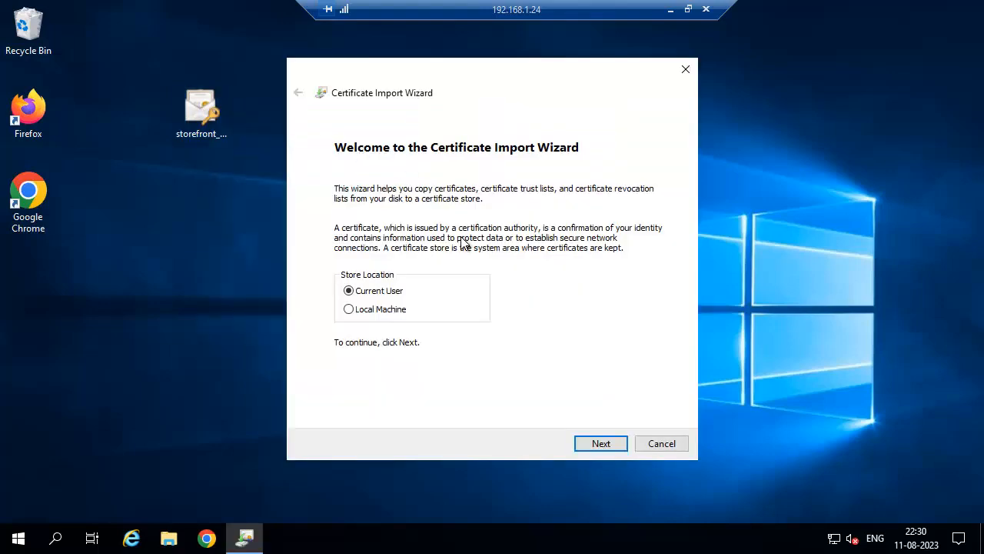
Step: Import storefront_citrixgsr_com-AUG.pfx into the Local Machine store with its password and automatic store selection
click(391, 315)
click(600, 443)
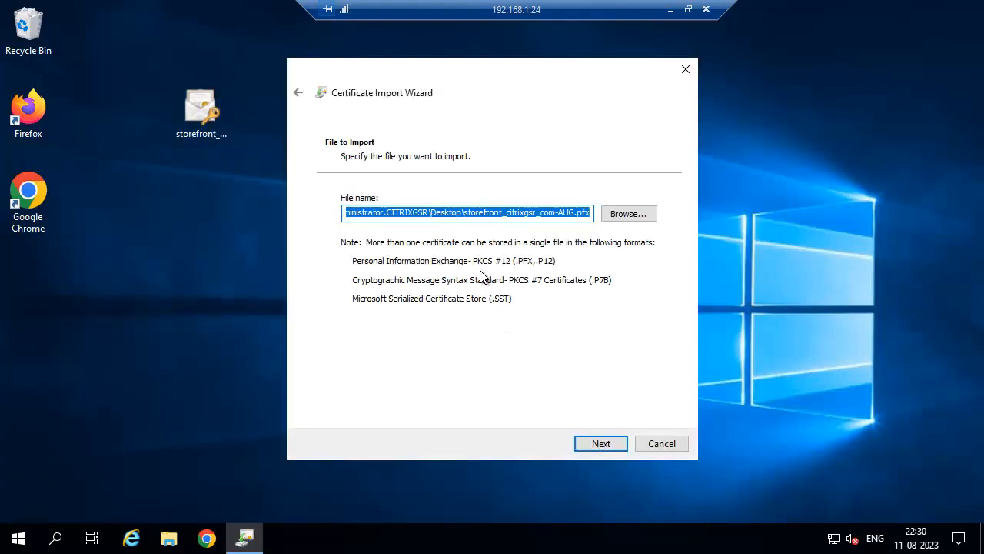
click(593, 443)
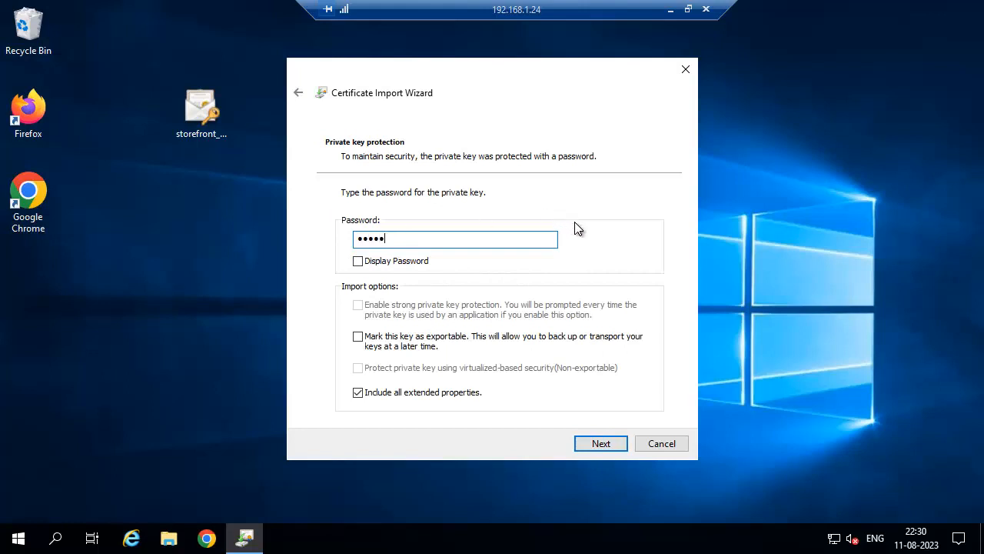
click(601, 443)
click(601, 443)
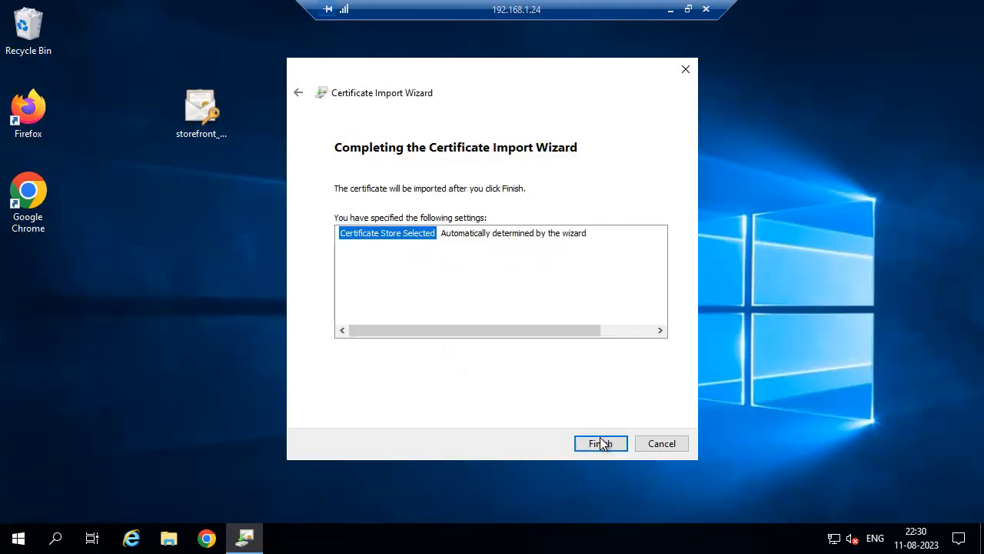
click(603, 443)
click(544, 323)
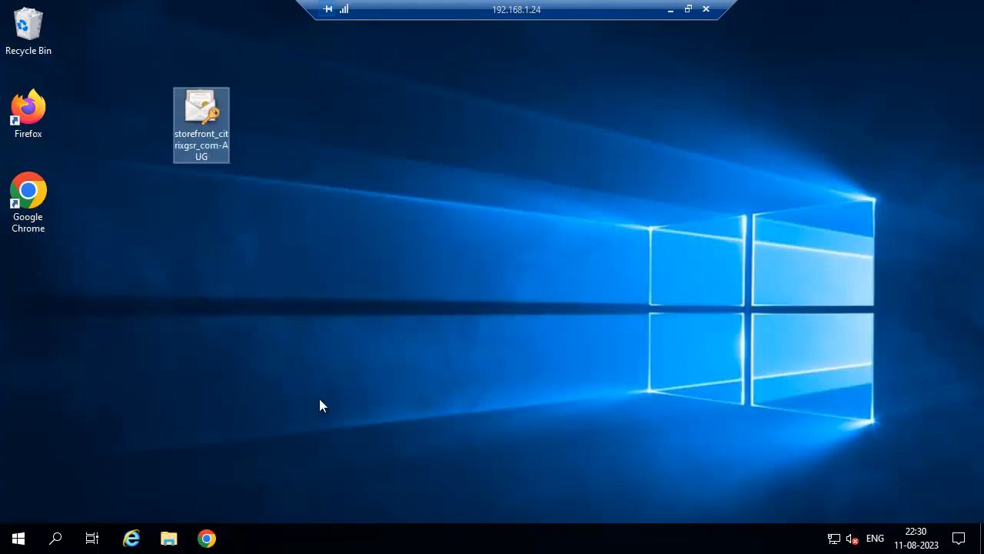
right_click(19, 538)
click(0, 496)
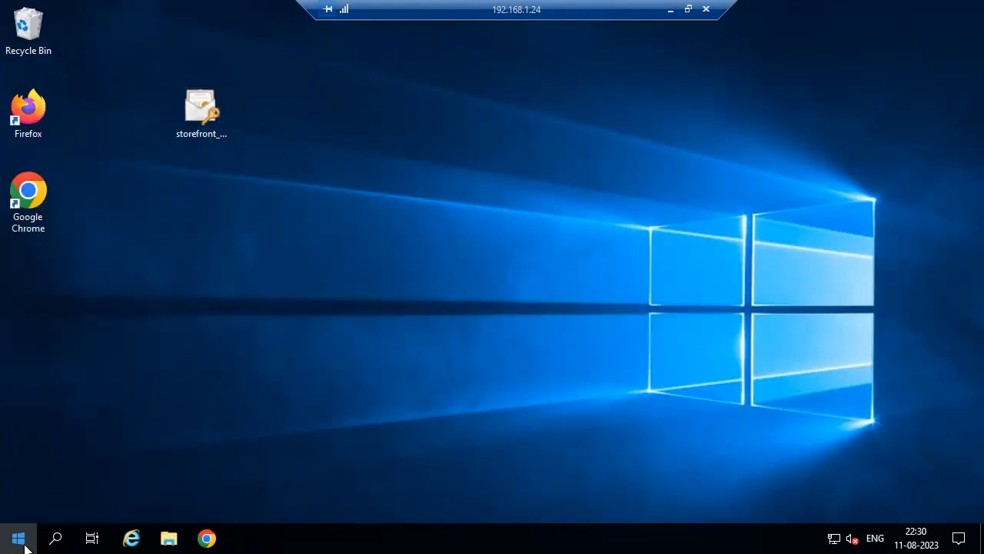
Step: Launch IIS Manager from Administrative Tools and open CTX-SF-2's Default Web Site
click(18, 538)
scroll(108, 399, down, 2)
click(160, 357)
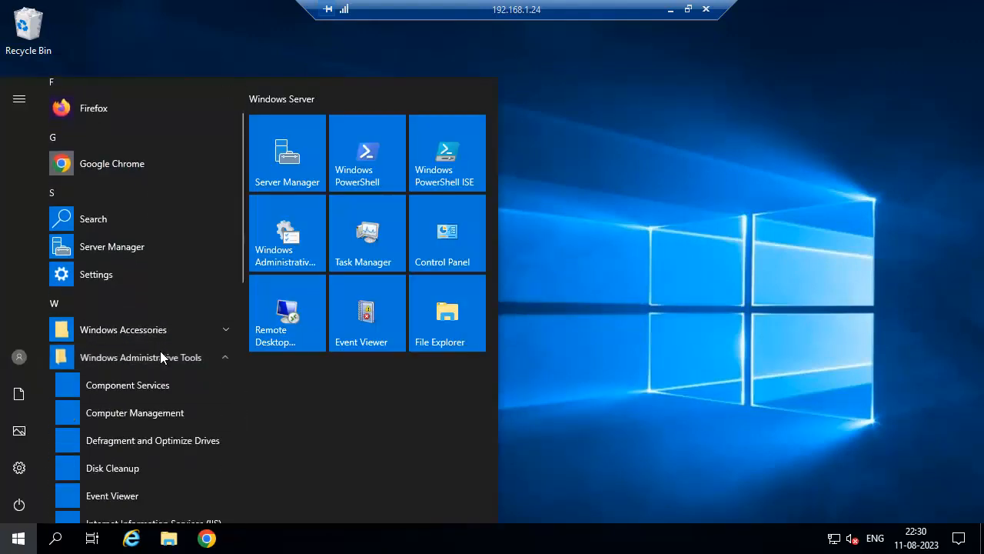
scroll(163, 356, down, 3)
click(177, 322)
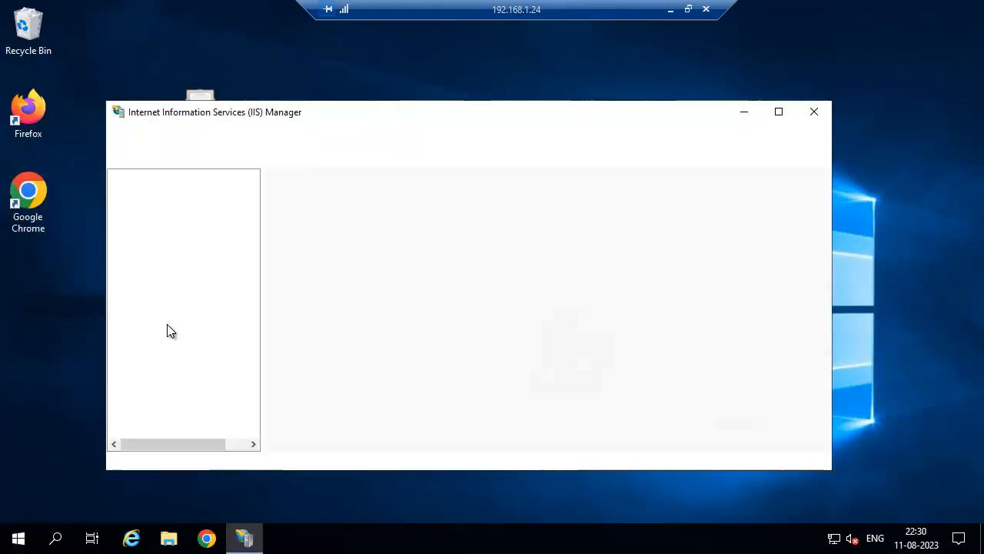
click(777, 110)
click(80, 121)
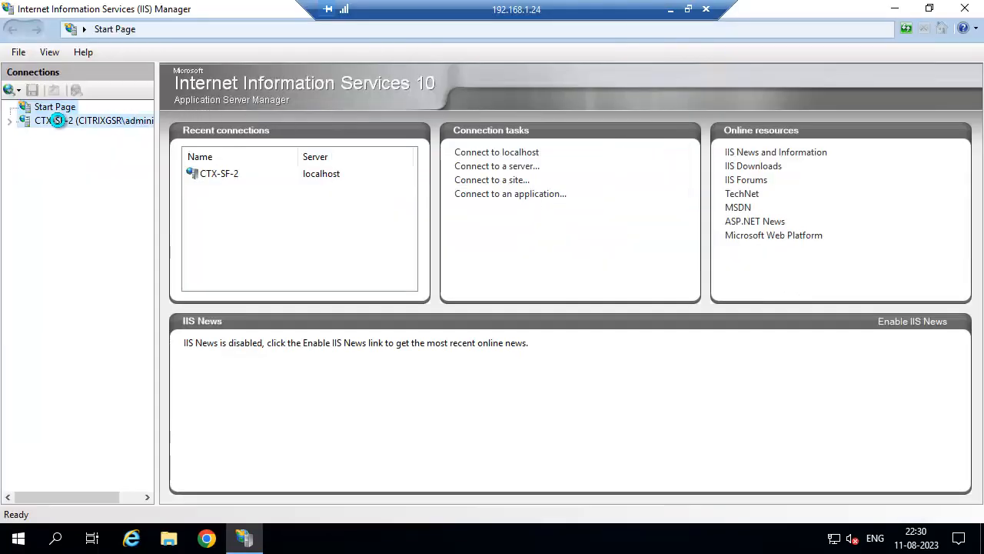
click(25, 148)
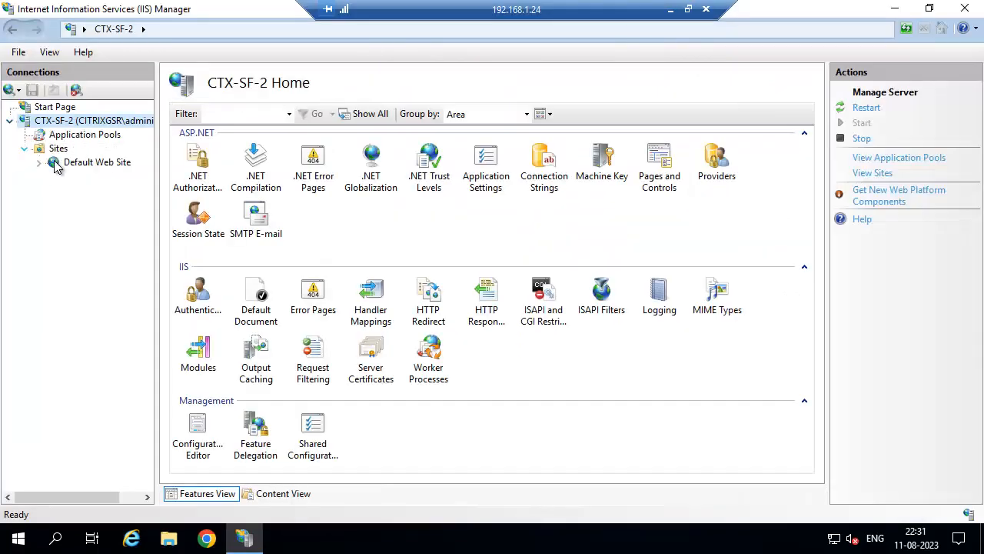
click(54, 163)
click(39, 163)
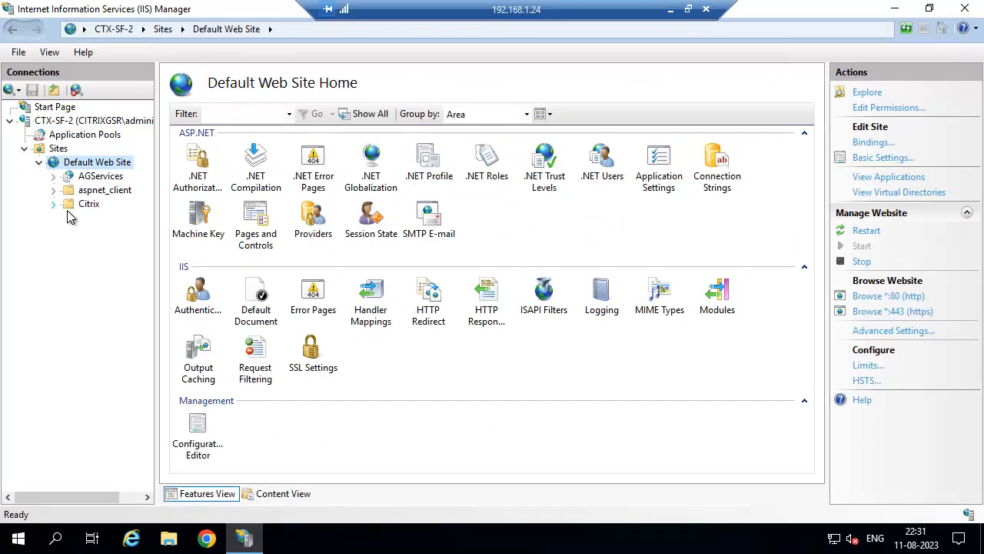
Step: Bind the https port 443 binding to the new storefront.citrixgsr.com certificate valid until 10-08-2025
click(873, 143)
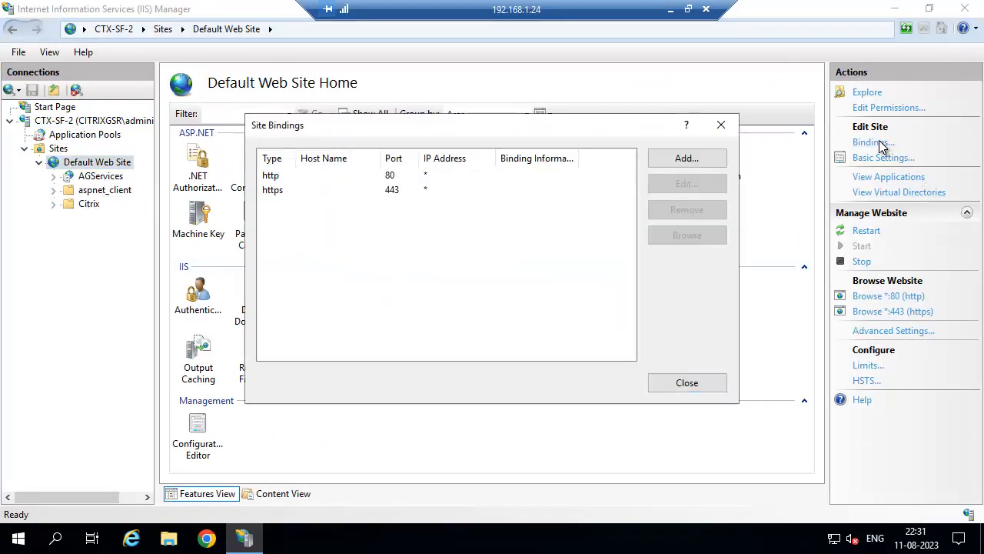
click(426, 191)
click(696, 183)
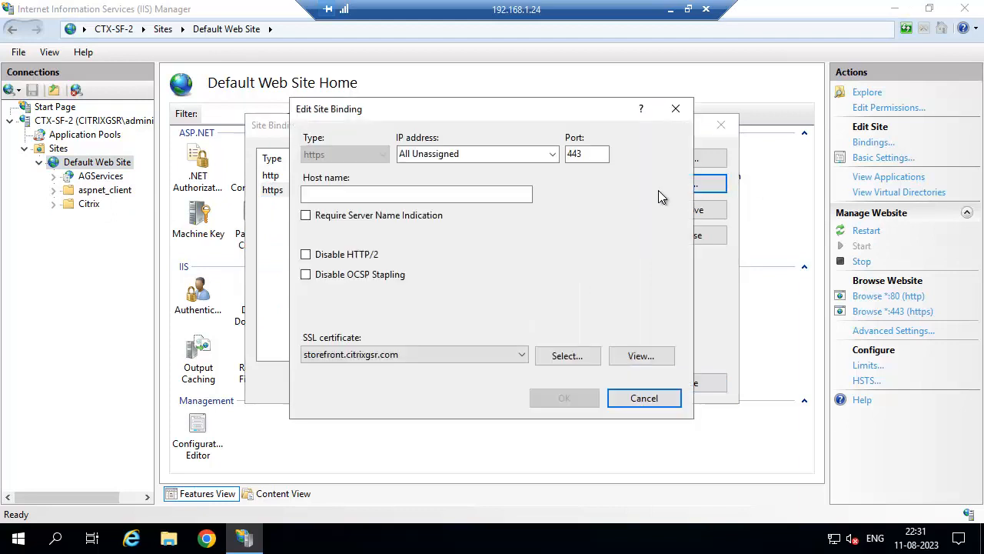
click(388, 355)
click(392, 396)
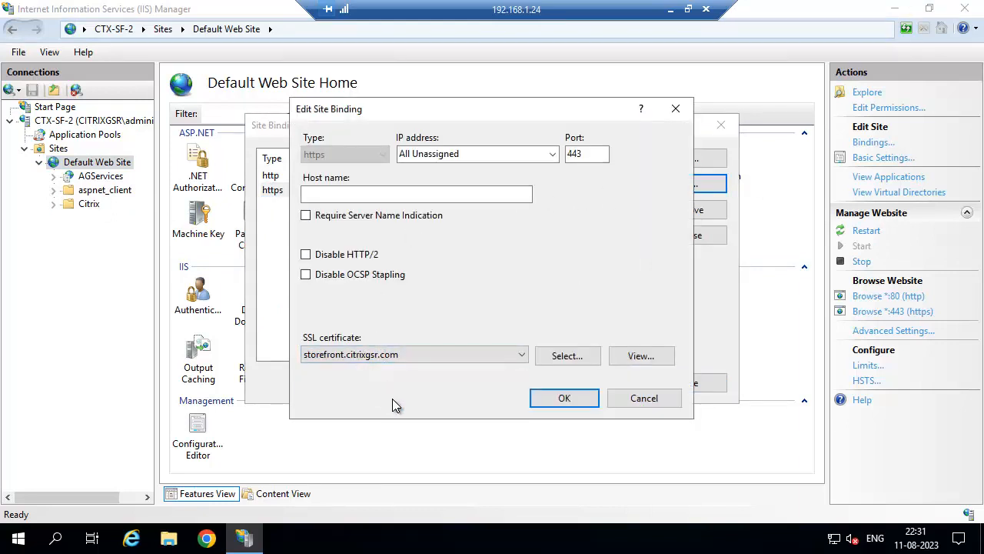
click(629, 358)
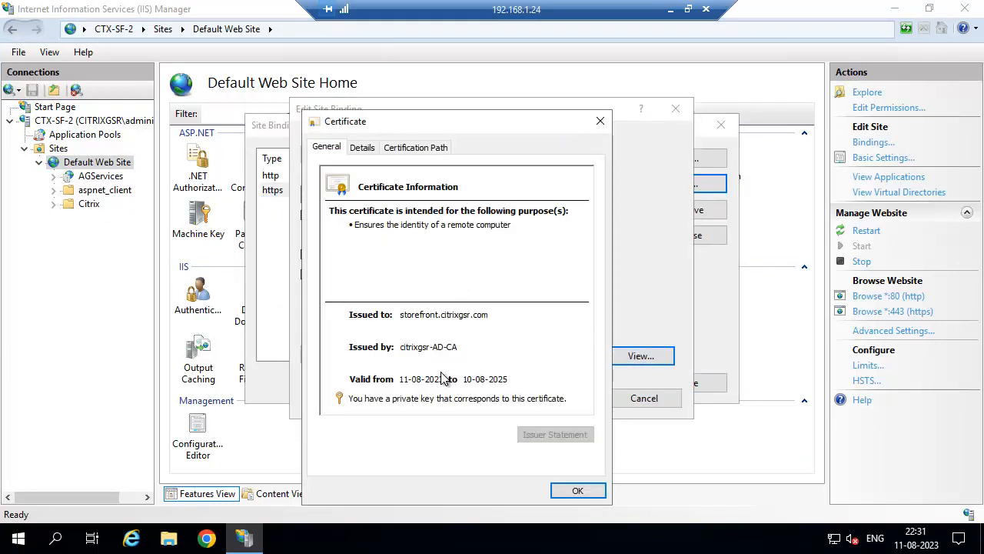
click(578, 491)
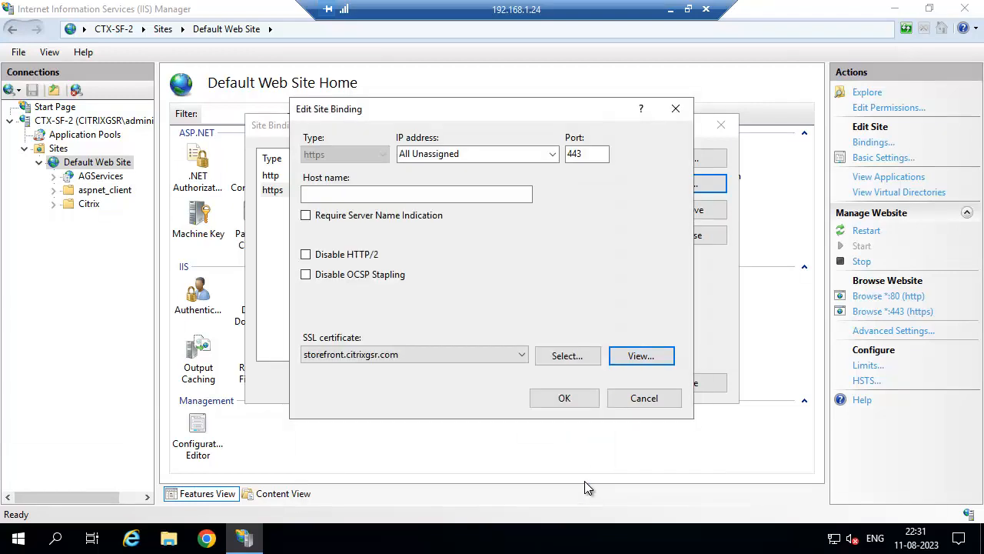
click(569, 399)
click(666, 385)
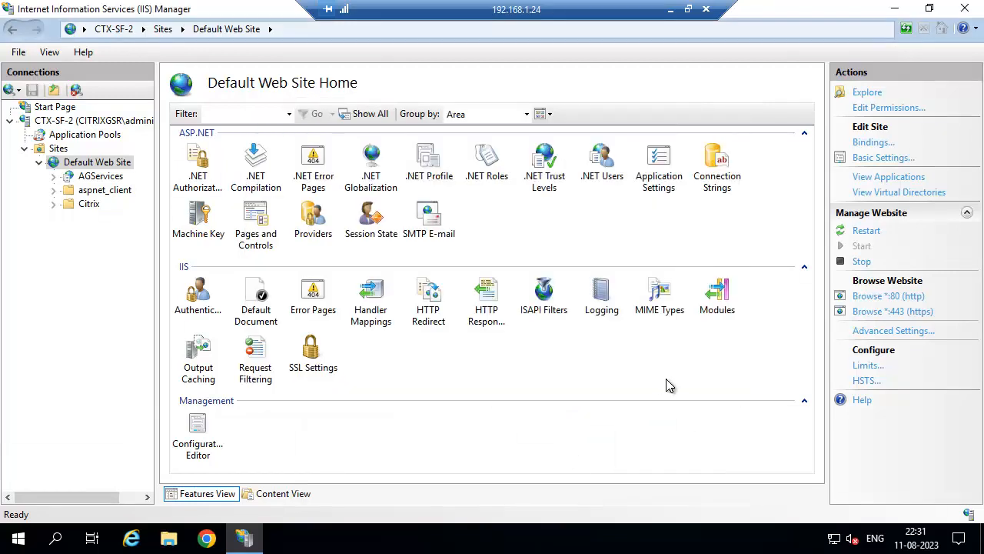
click(895, 8)
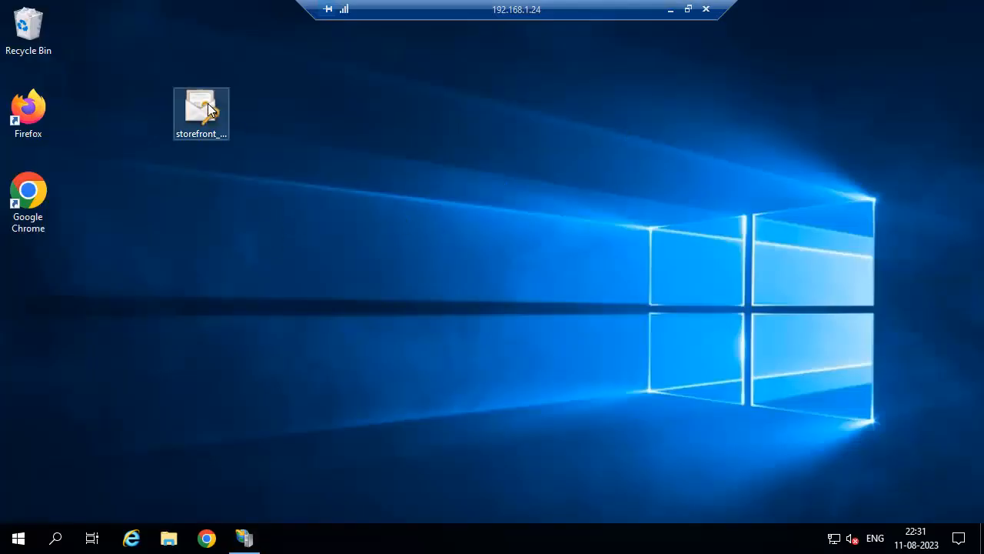
Step: Move the storefront certificate file below Chrome on the desktop and return to the other server's session
drag(63, 240, 25, 262)
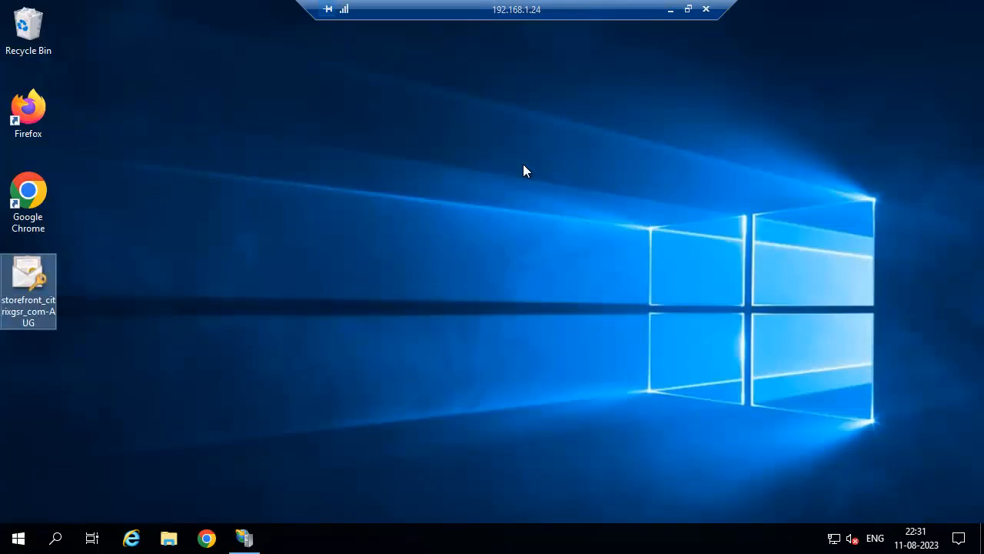
click(670, 9)
mouse_move(504, 537)
click(494, 476)
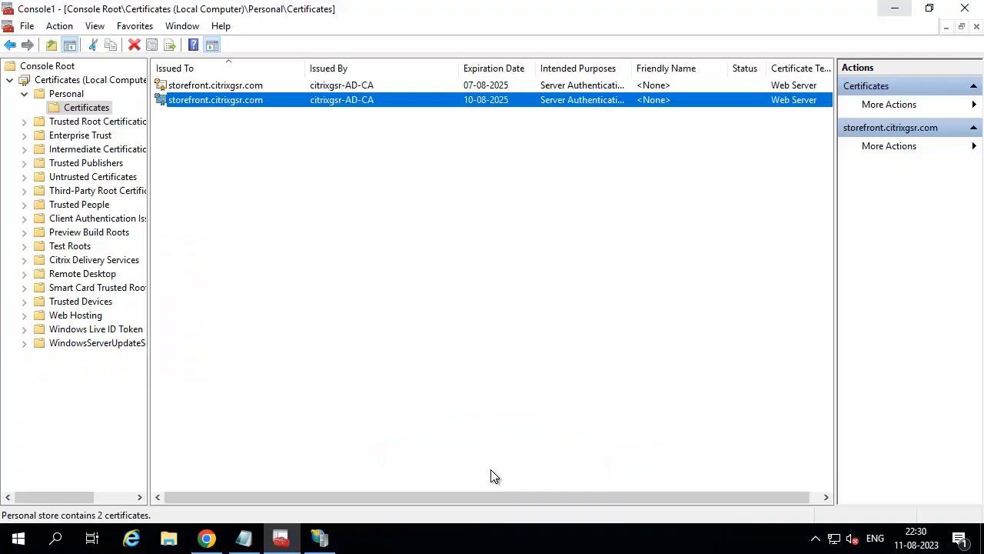
Step: Reload the timed-out StoreFront page in Chrome back to its logon form
click(206, 538)
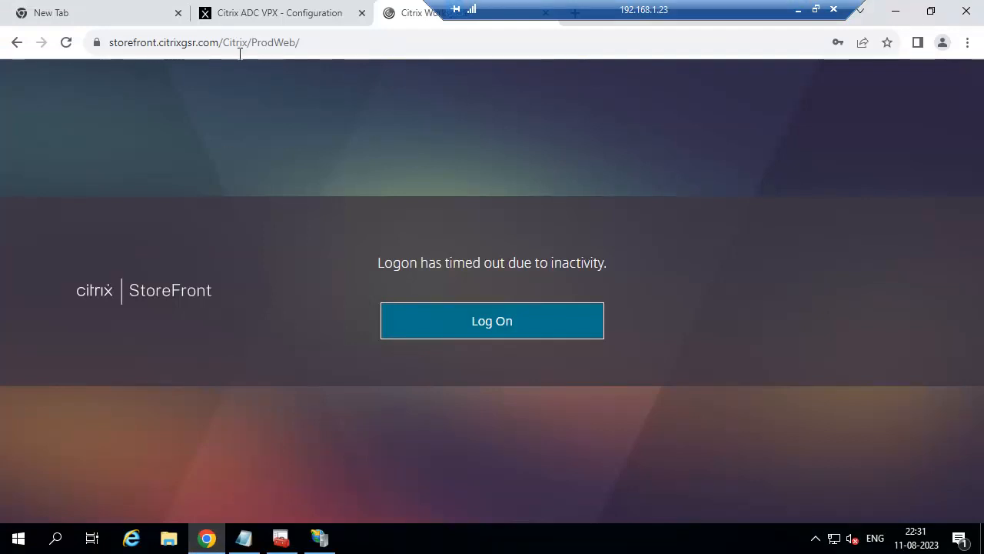
click(67, 43)
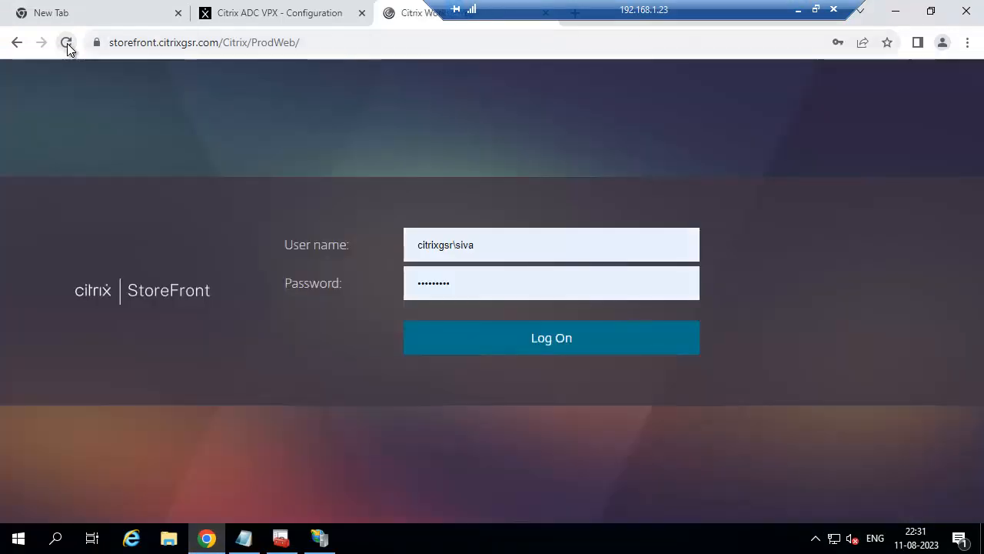
click(67, 43)
Step: Inspect the certificate storefront.citrixgsr.com presents, then close the viewer and the spare New Tab
click(96, 43)
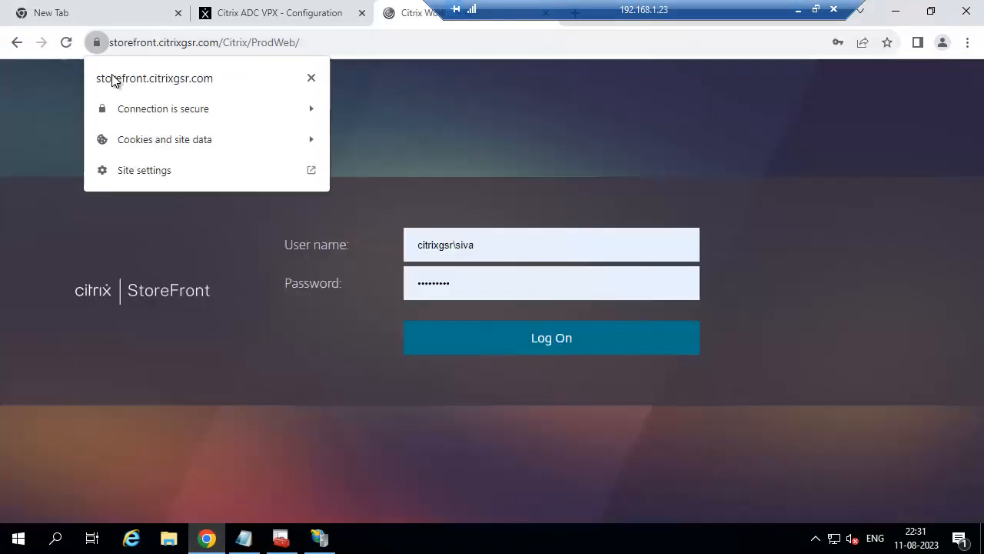
click(146, 111)
click(150, 215)
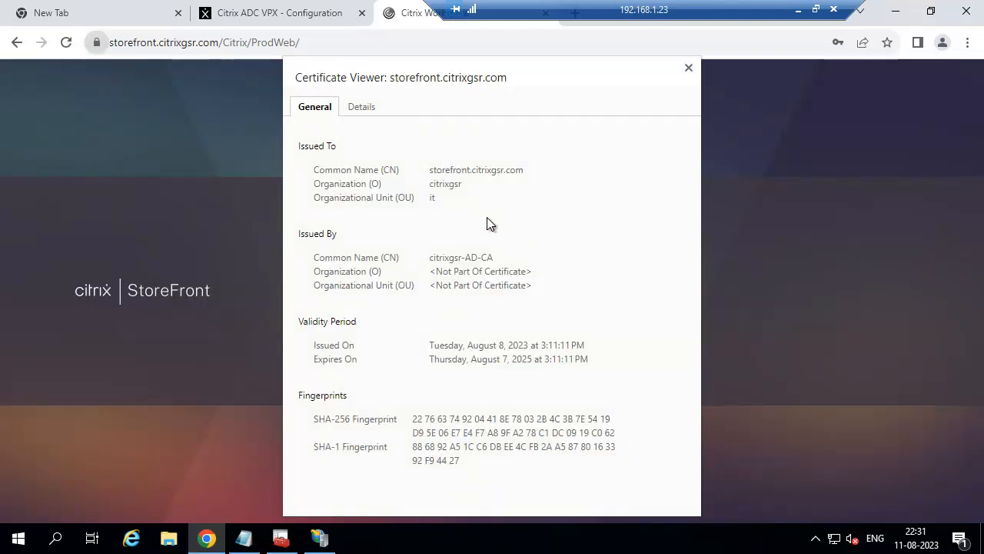
click(689, 68)
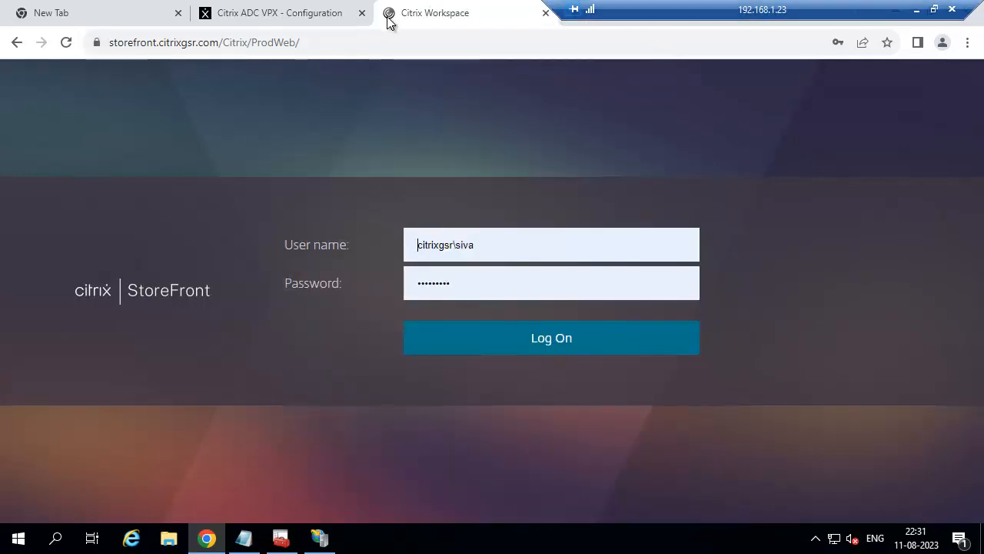
click(178, 14)
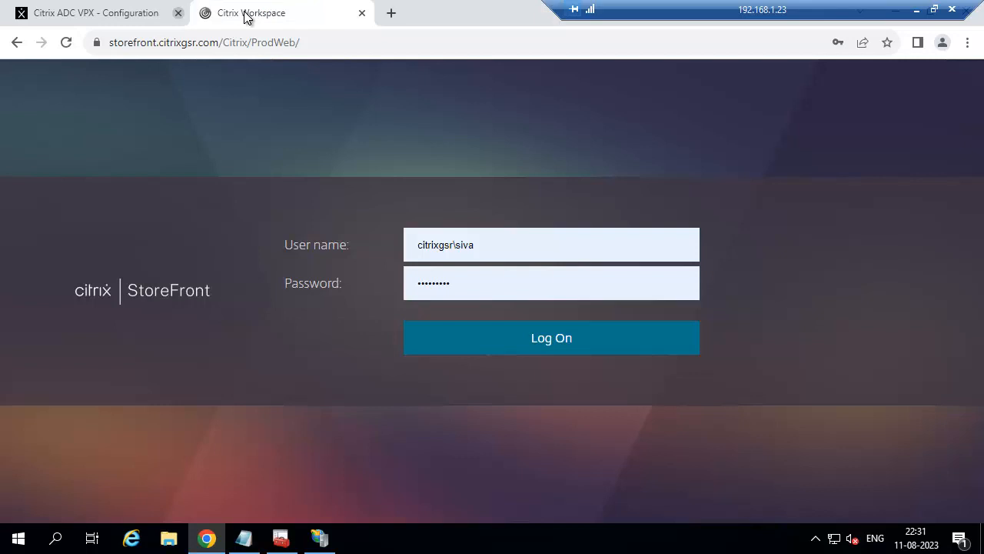
Step: Load the ctx-sf-1 Citrix Workspace StoreFront site in a new Chrome tab
click(394, 13)
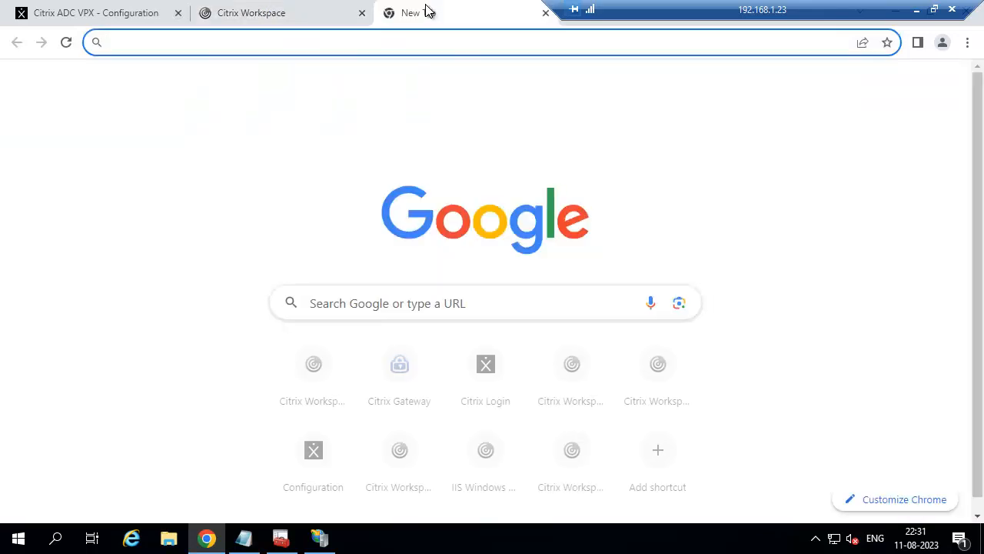
click(333, 375)
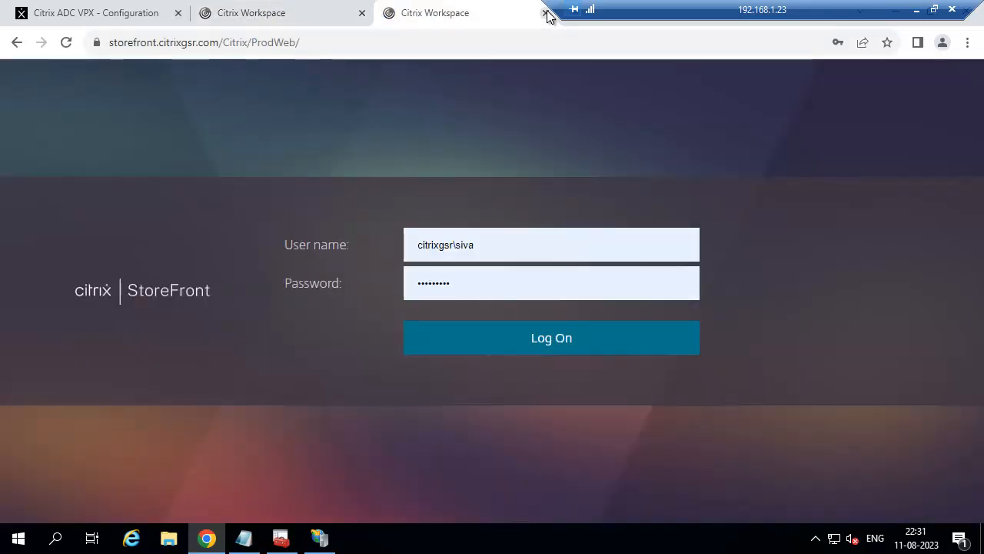
click(546, 13)
click(391, 13)
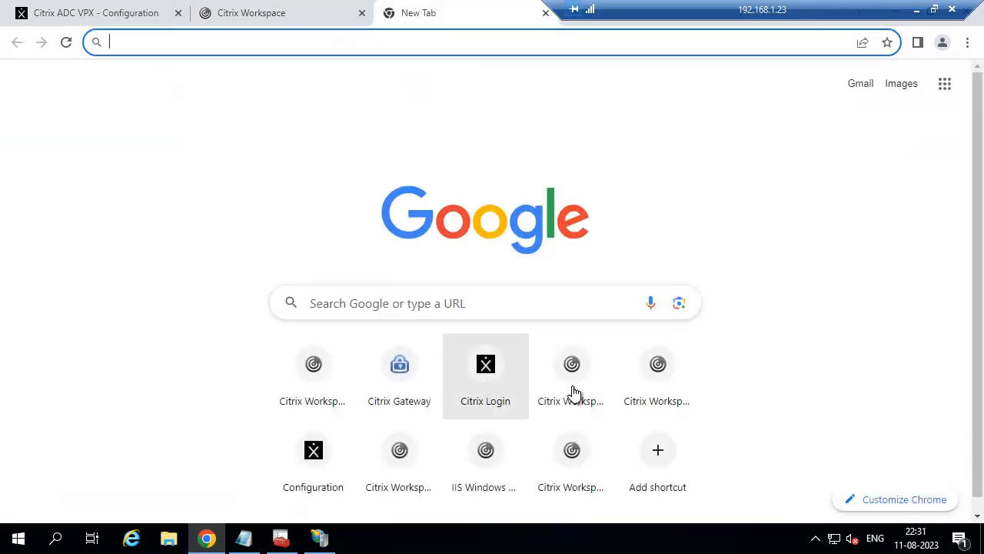
click(577, 388)
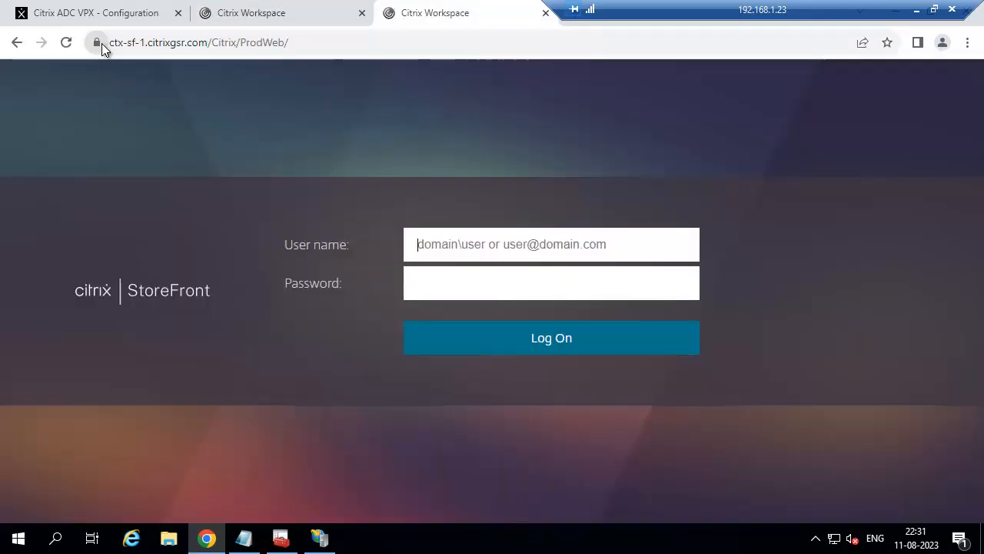
Step: Confirm ctx-sf-1 presents the storefront.citrixgsr.com certificate expiring August 10, 2025, then return to the ADC tab
click(99, 43)
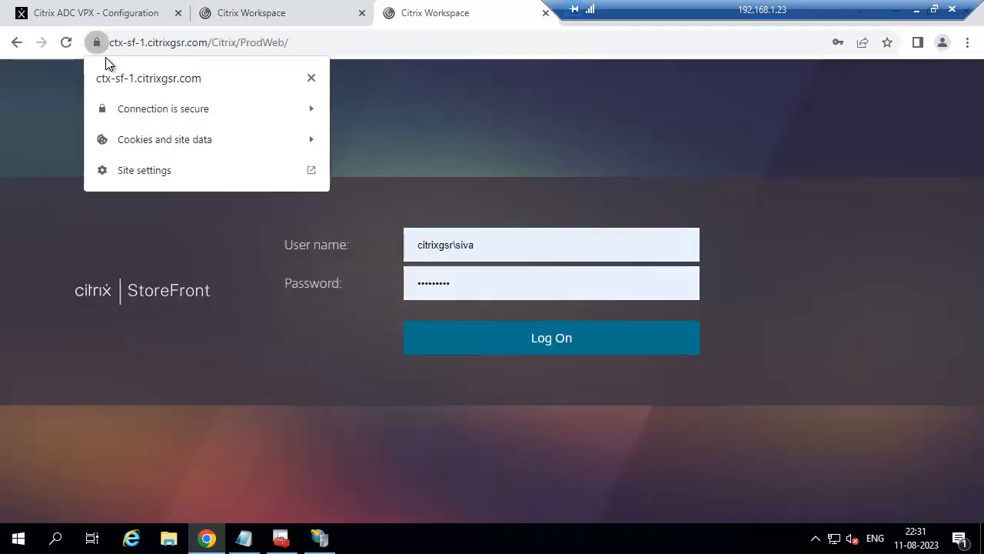
click(135, 113)
click(169, 205)
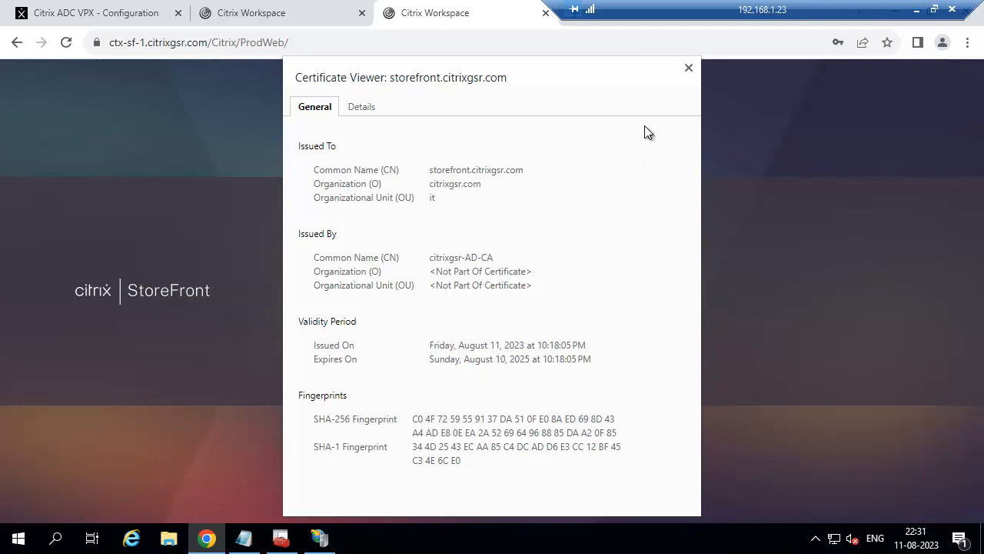
click(689, 69)
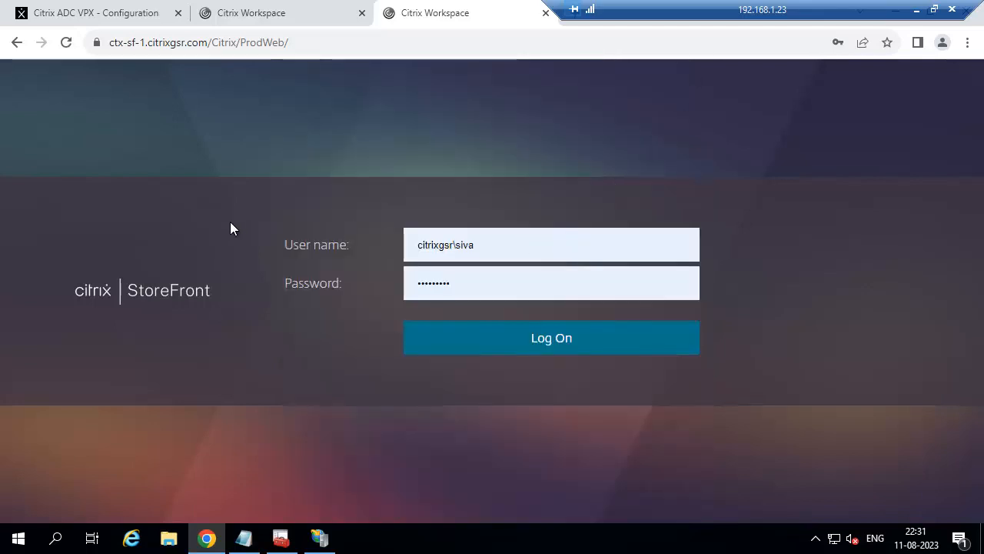
click(135, 6)
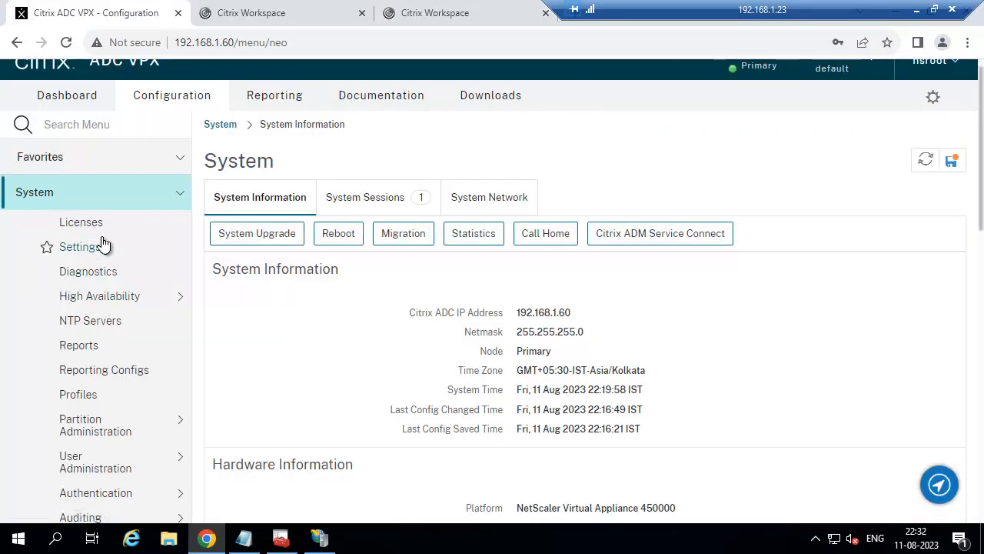
Step: List the ADC's virtual servers under Traffic Management > Load Balancing > Virtual Servers
scroll(104, 243, down, 2)
scroll(108, 240, up, 2)
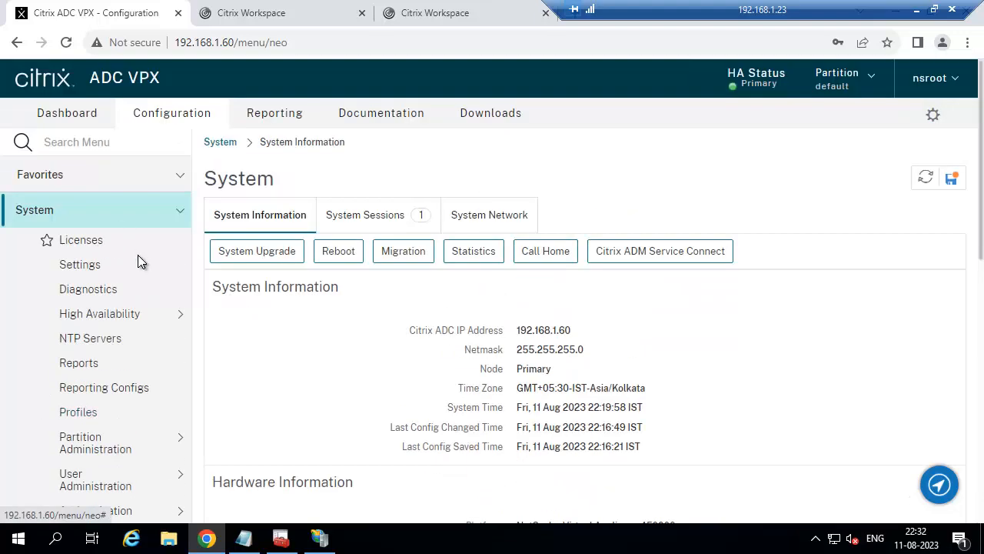
click(174, 215)
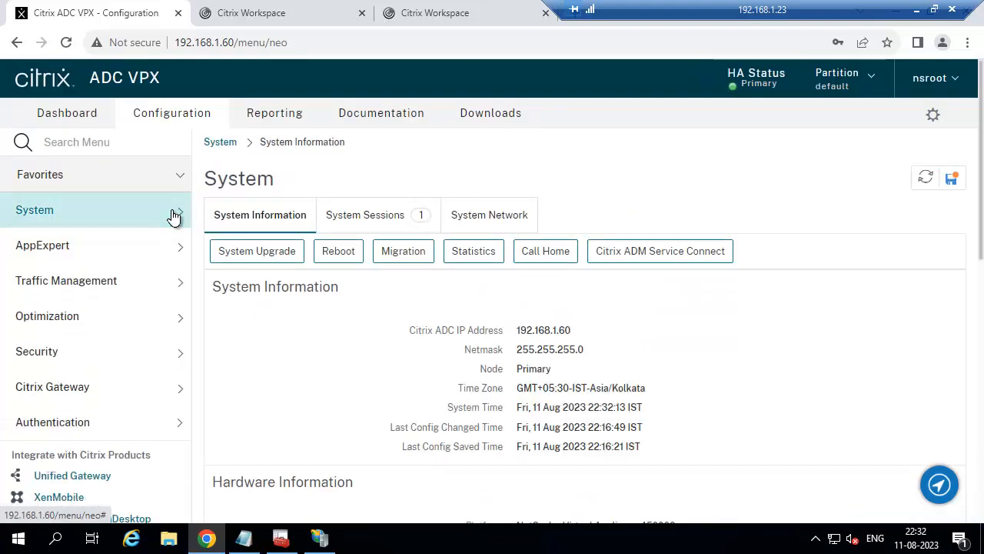
click(165, 290)
scroll(162, 246, down, 2)
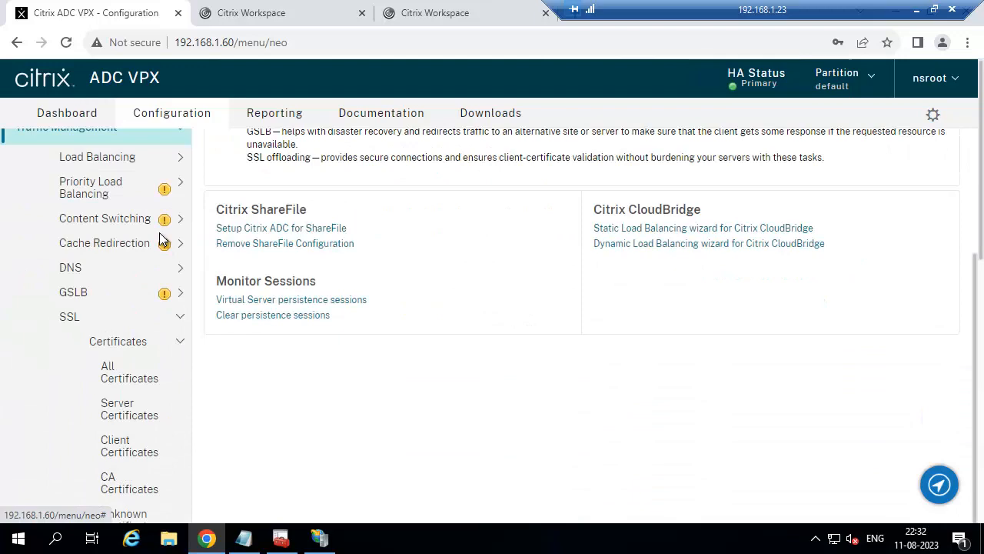
click(146, 160)
scroll(132, 310, down, 2)
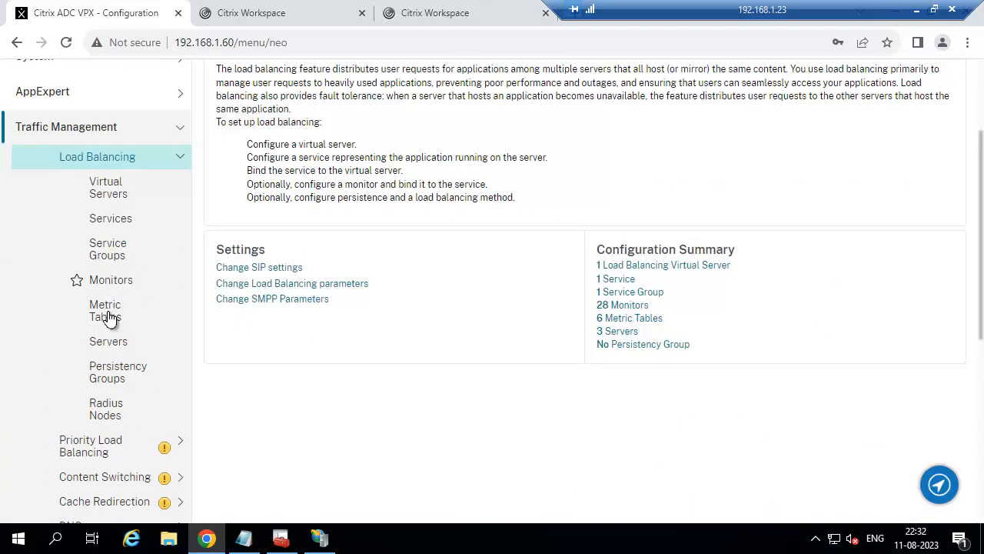
click(115, 194)
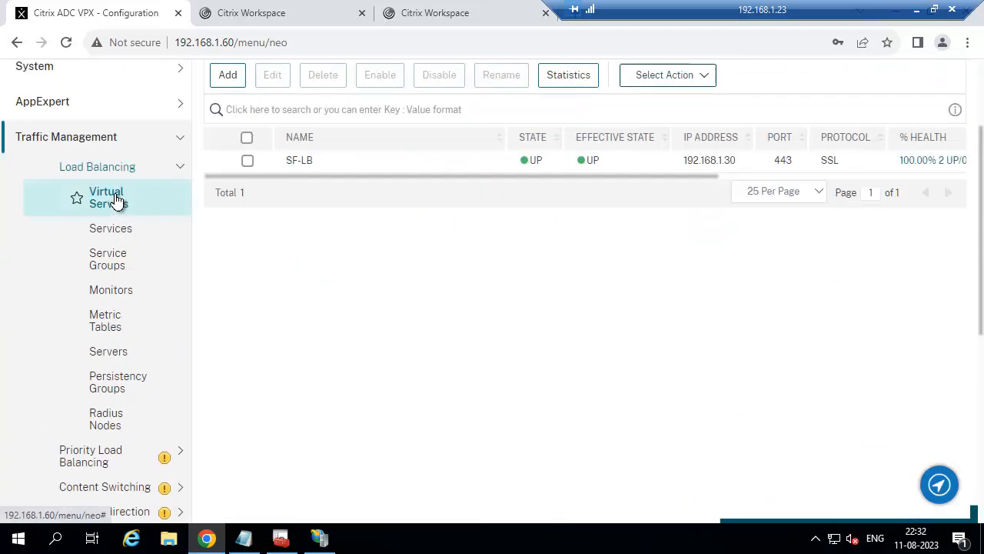
Step: Edit the SF-LB virtual server and show its bound server certificate, SF-LB-NEW
click(246, 160)
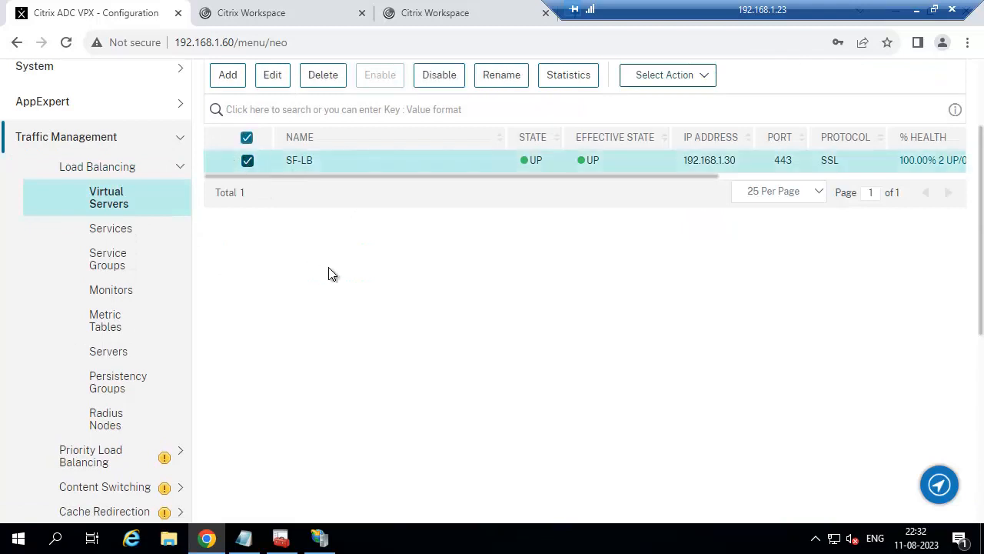
scroll(328, 275, up, 2)
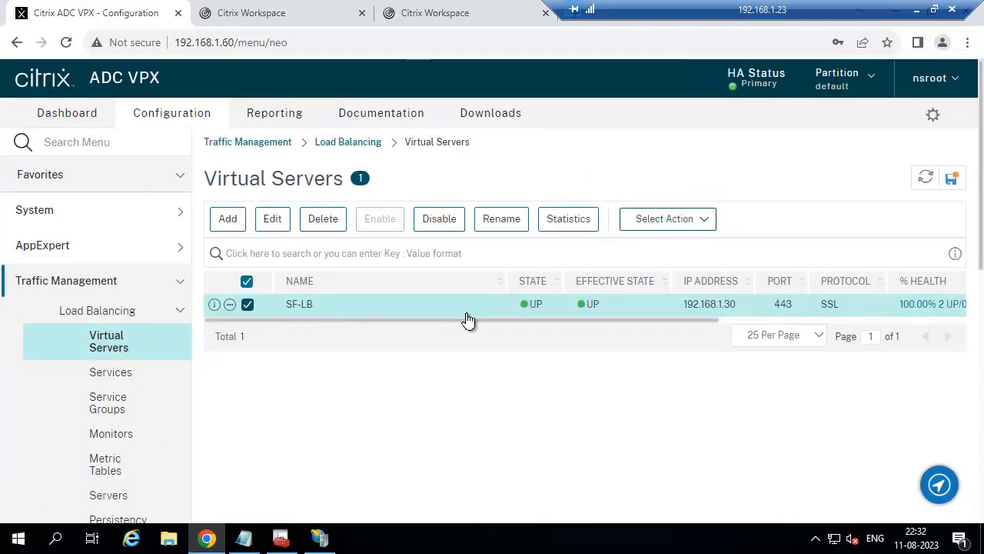
click(273, 221)
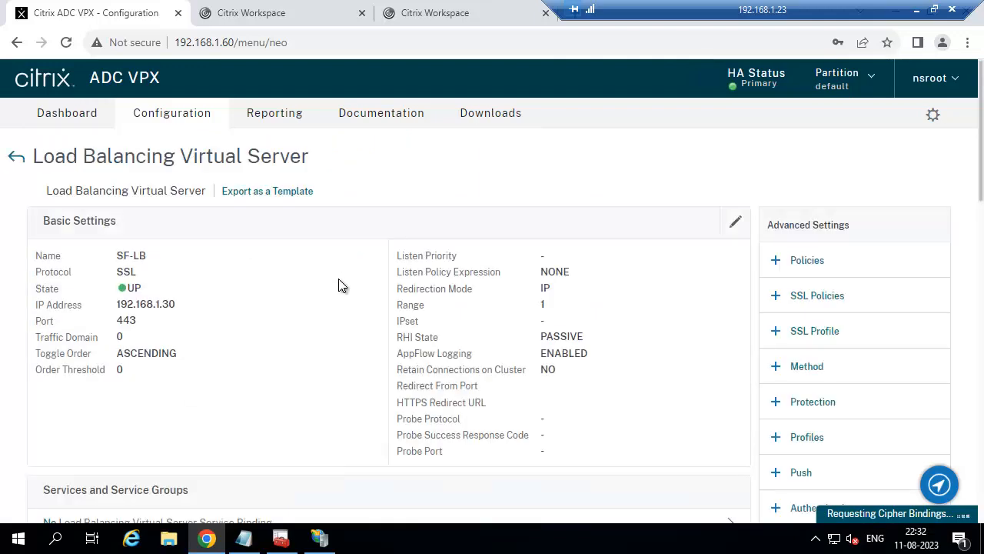
scroll(343, 285, down, 4)
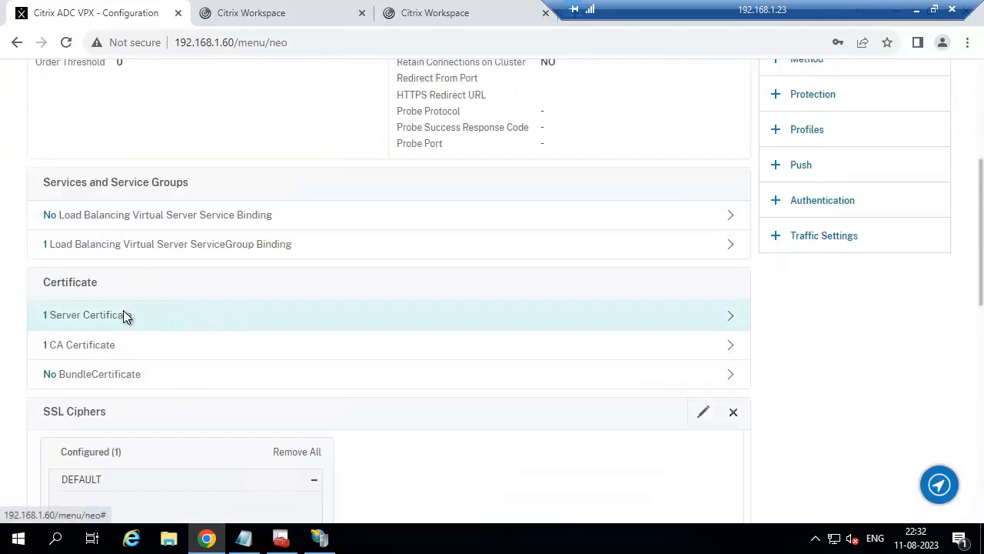
click(125, 316)
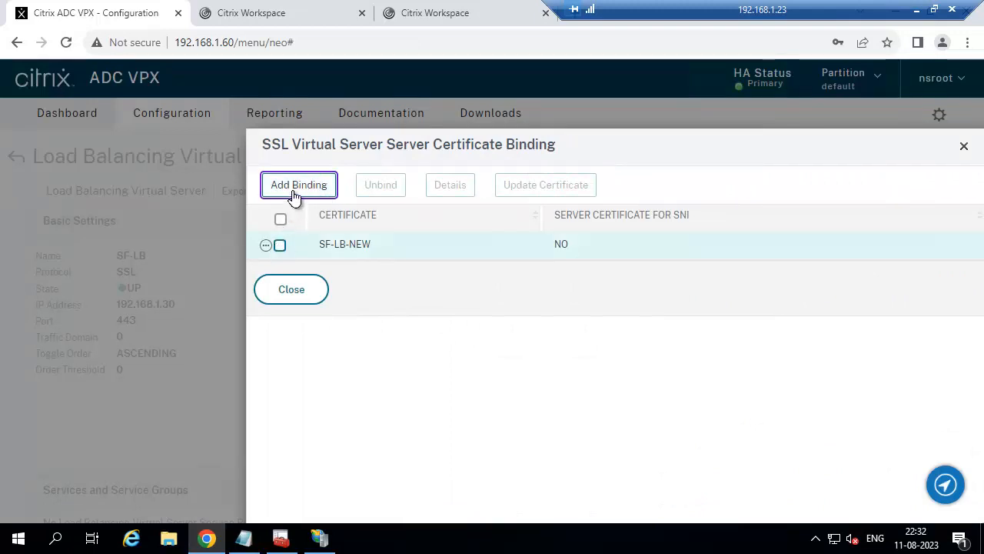
Step: Upload storefront_citrixgsr_com-AUG.pfx from the local Desktop as a new server certificate for SF-LB
click(295, 185)
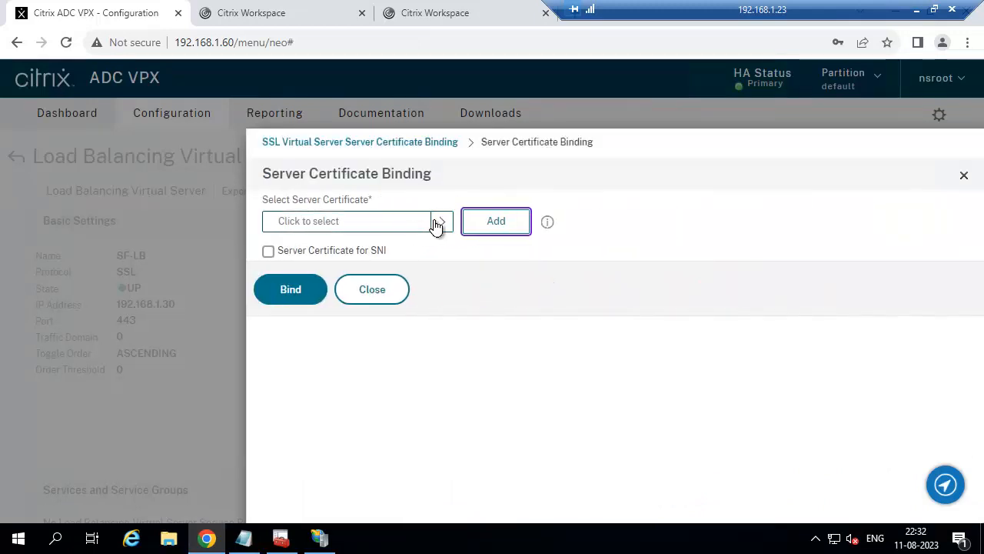
click(438, 223)
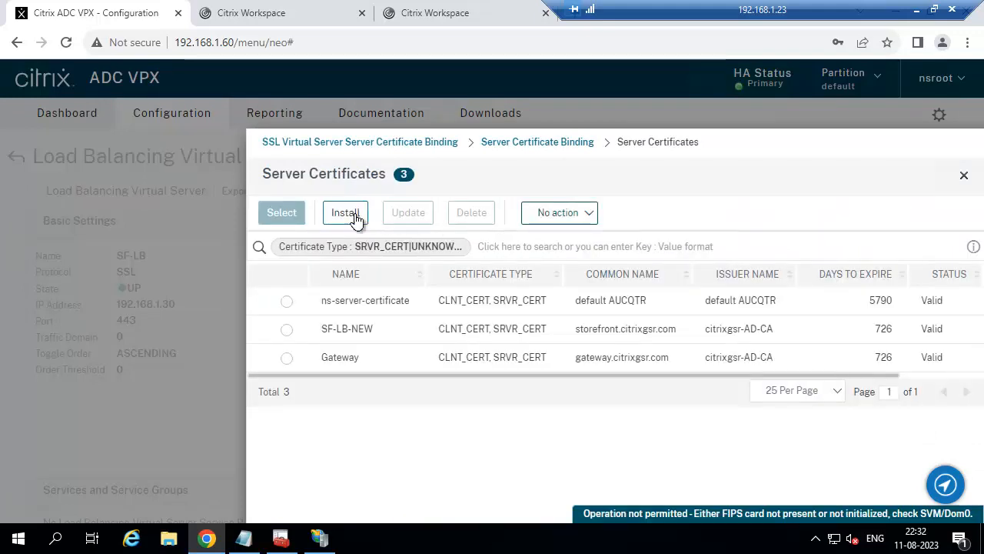
click(345, 213)
click(335, 283)
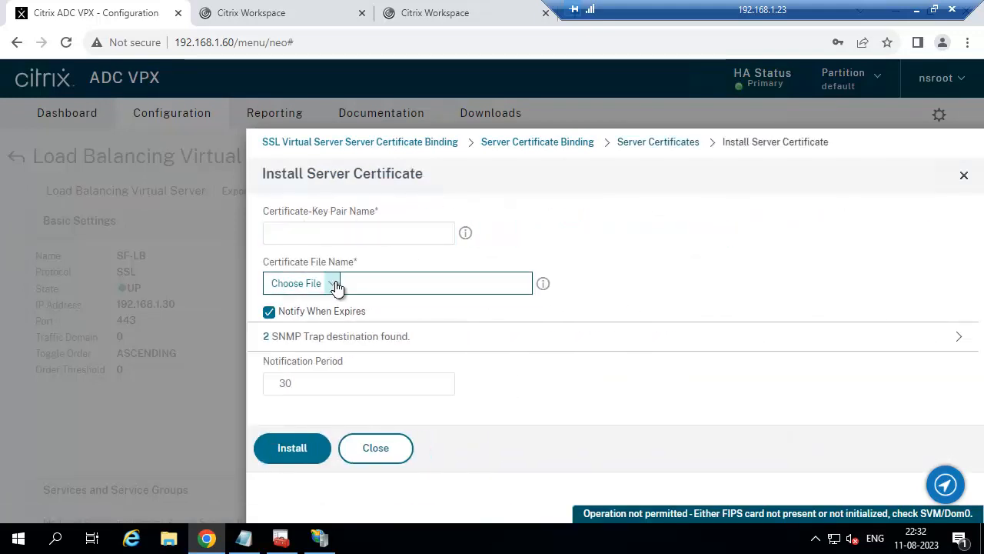
click(304, 306)
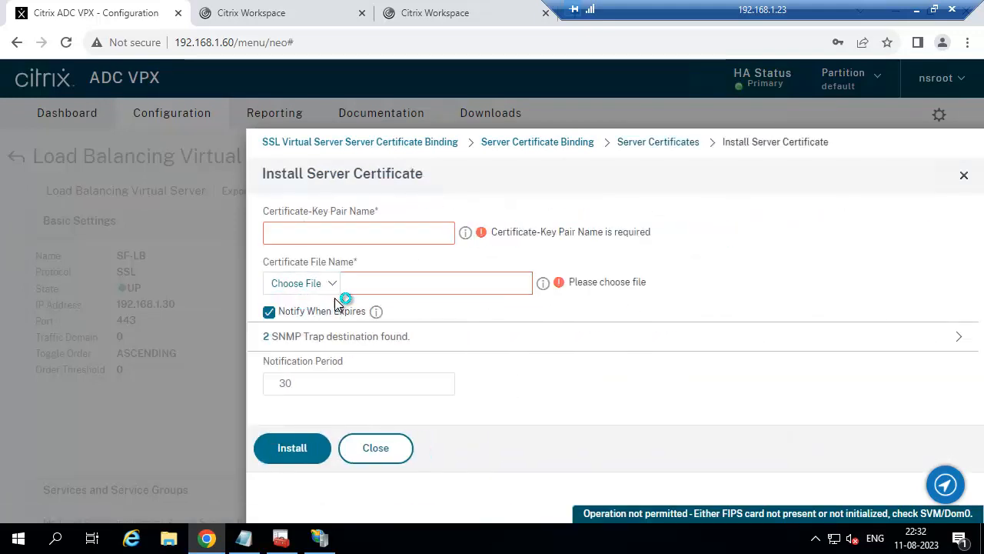
click(60, 118)
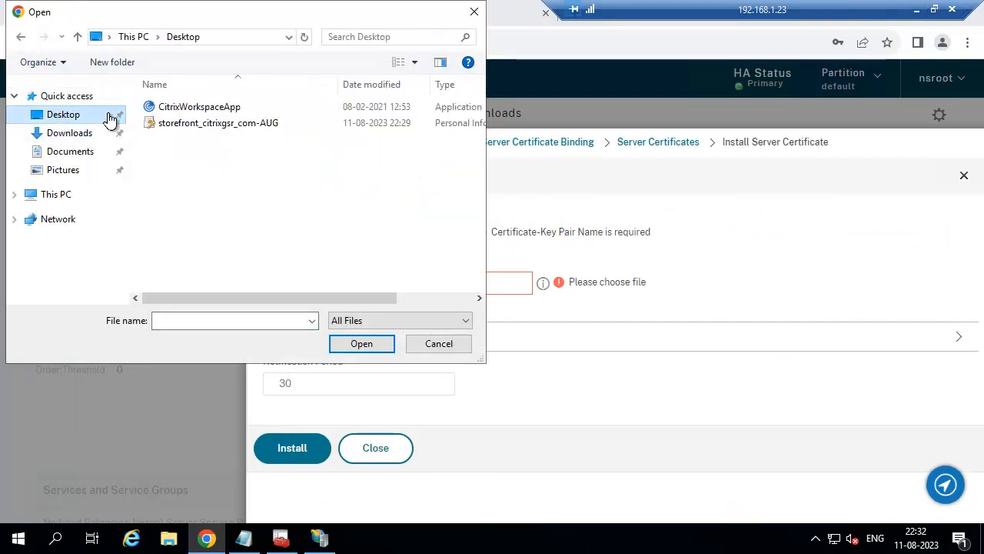
click(213, 126)
click(362, 343)
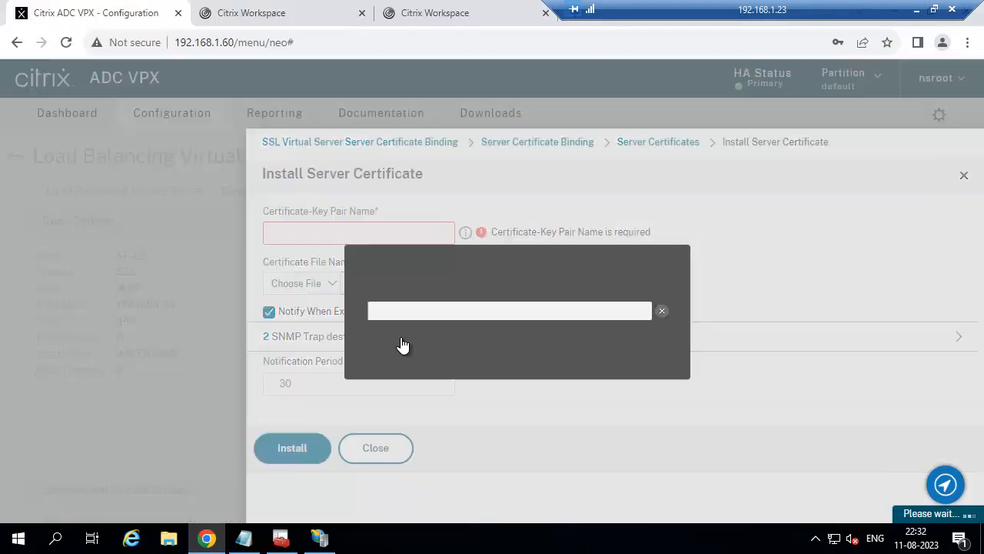
Step: Name the certificate-key pair SF-LB-AUG, enter the .pfx password, and install it
click(327, 230)
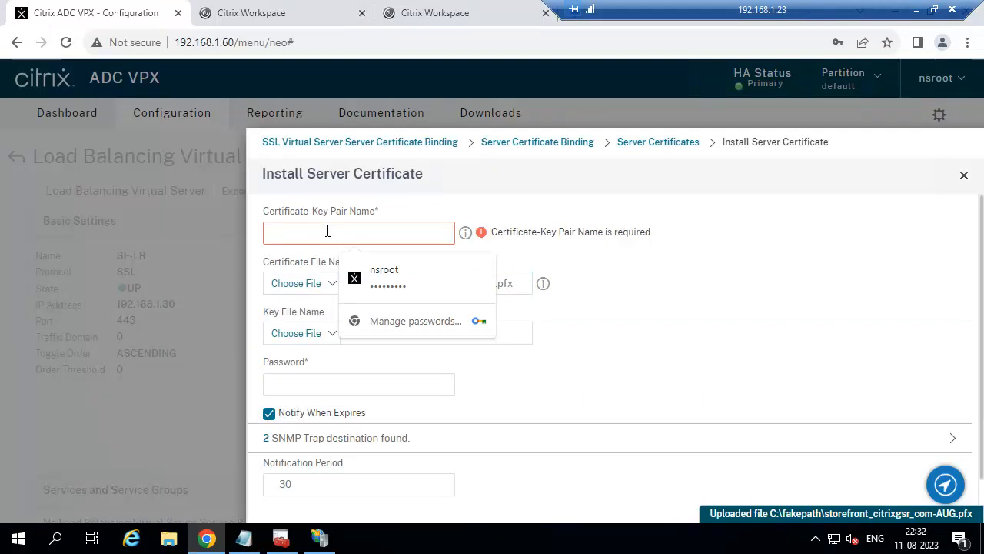
text(SF)
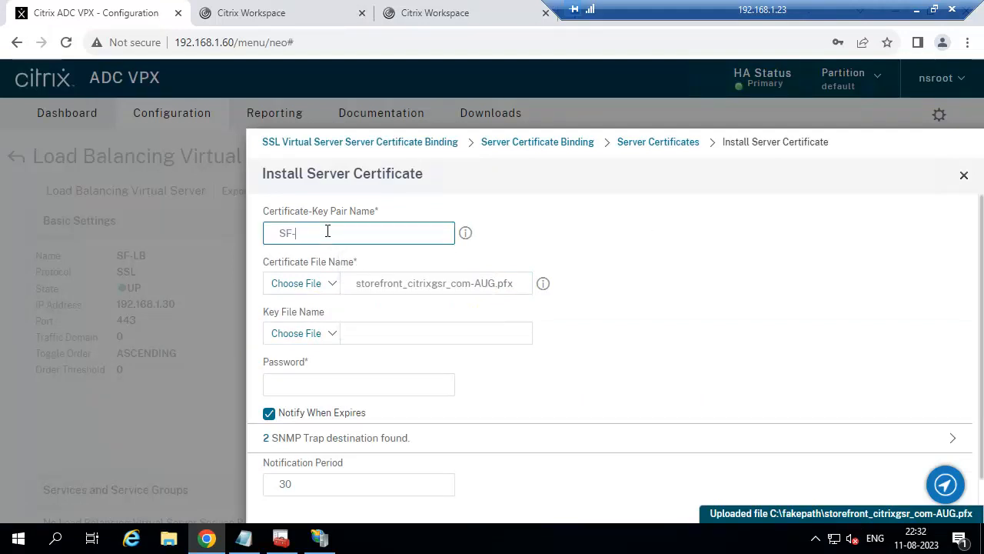
text(-LB-AUG)
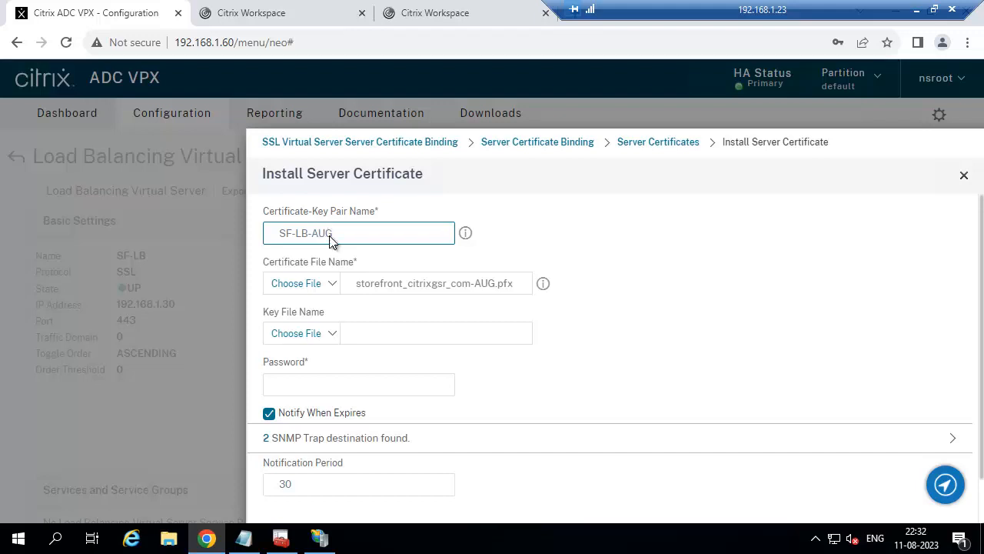
click(333, 386)
text(P)
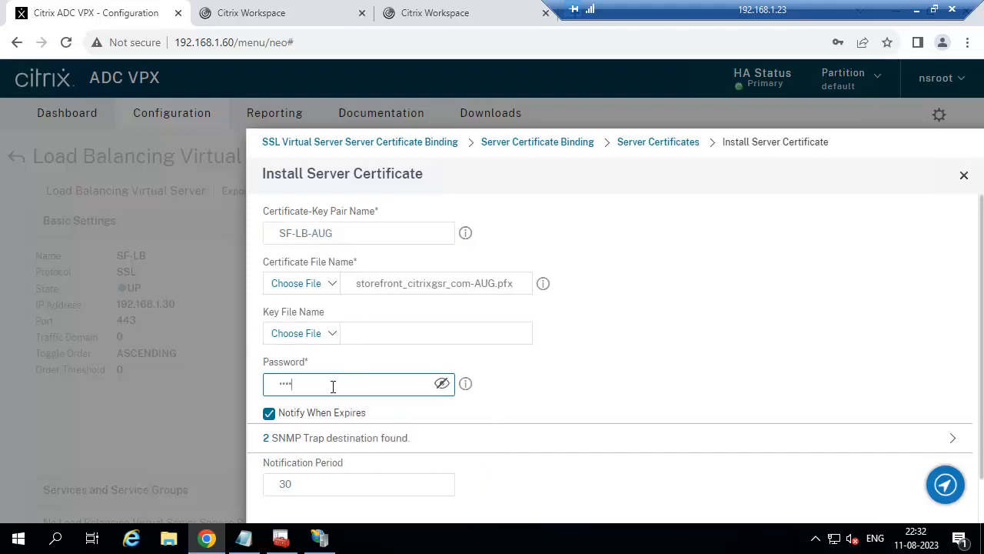
scroll(333, 386, down, 1)
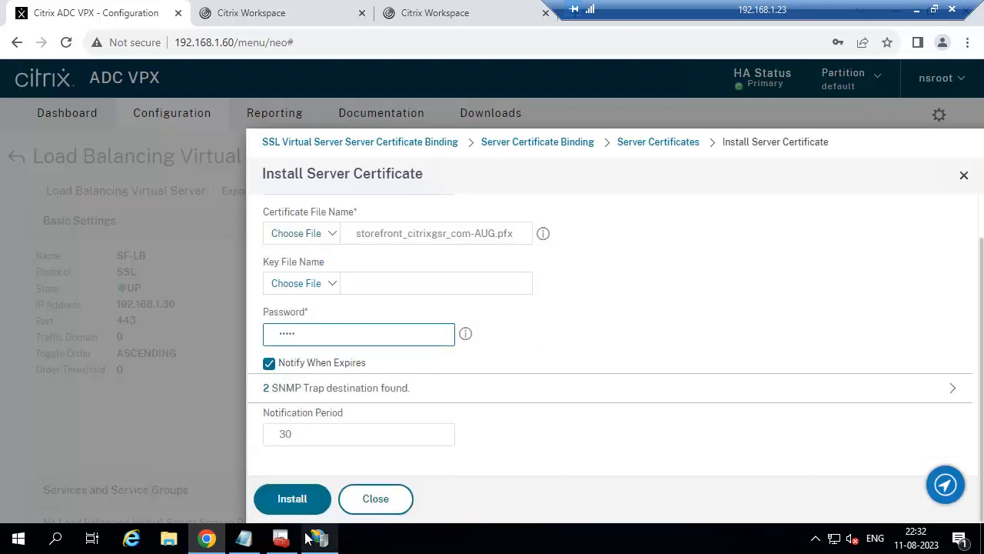
click(293, 498)
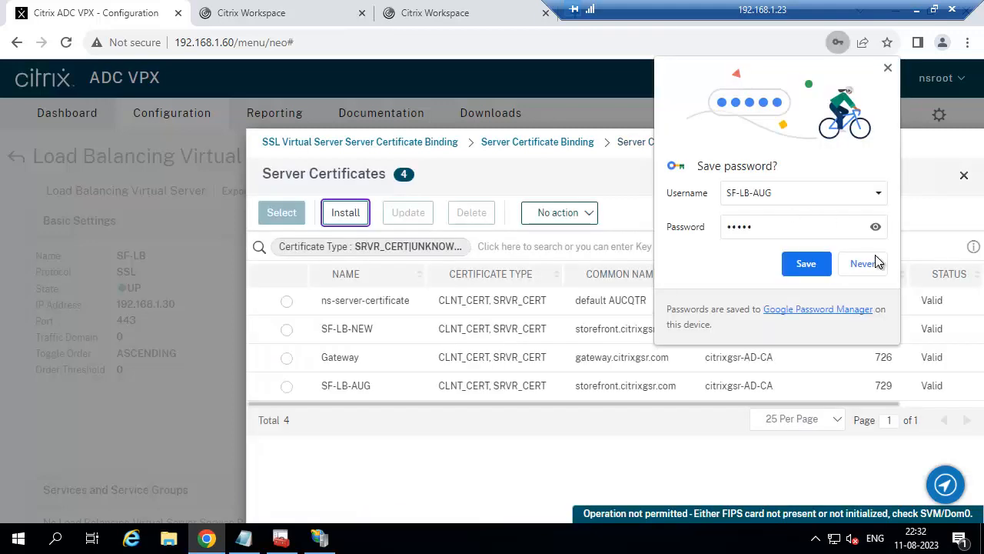
Step: Bind SF-LB-AUG as SF-LB's server certificate, finish editing, and close the old Workspace tab
click(863, 263)
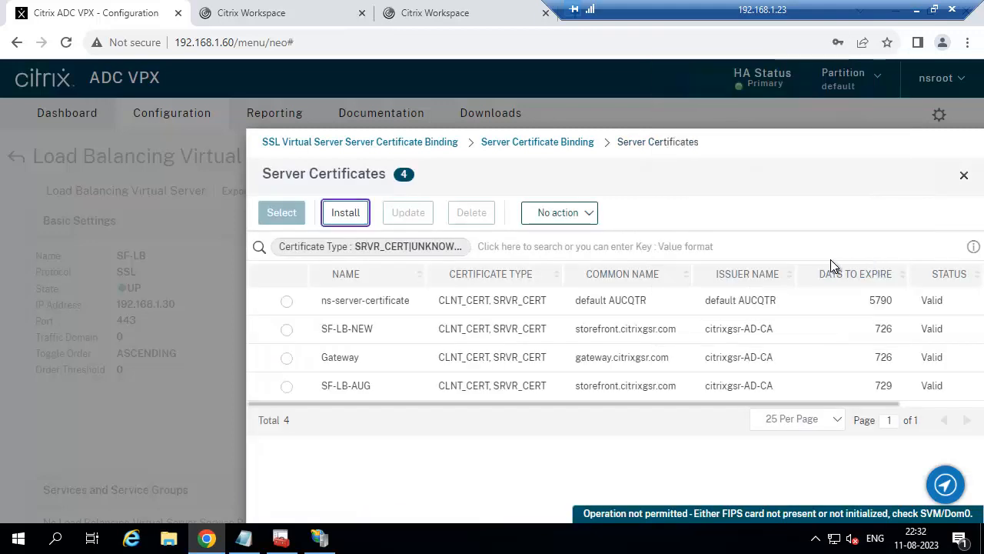
click(286, 386)
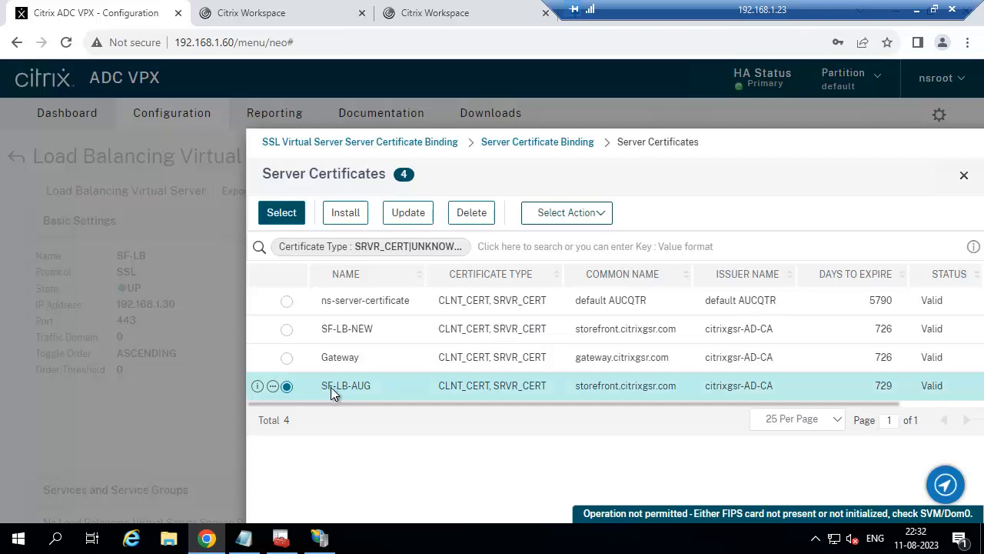
click(299, 219)
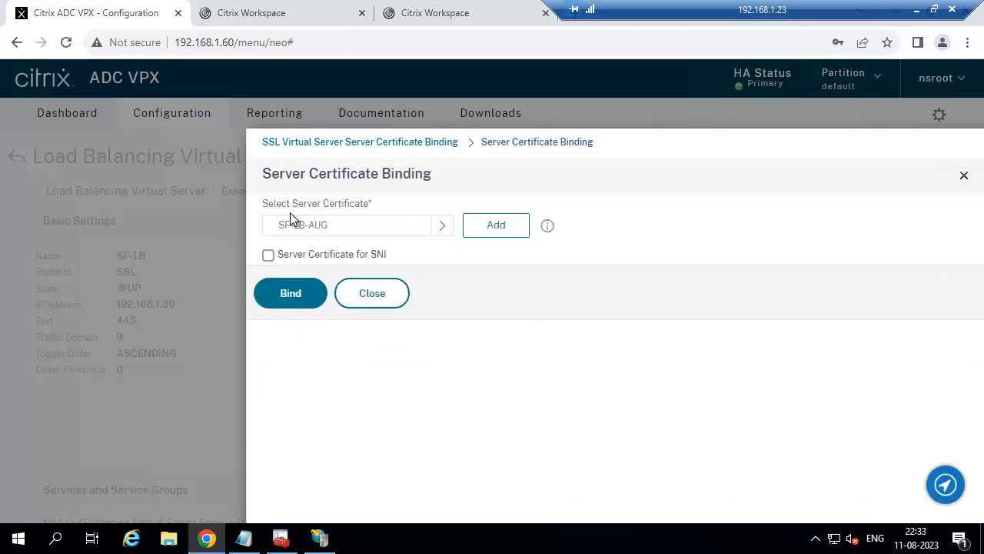
click(290, 293)
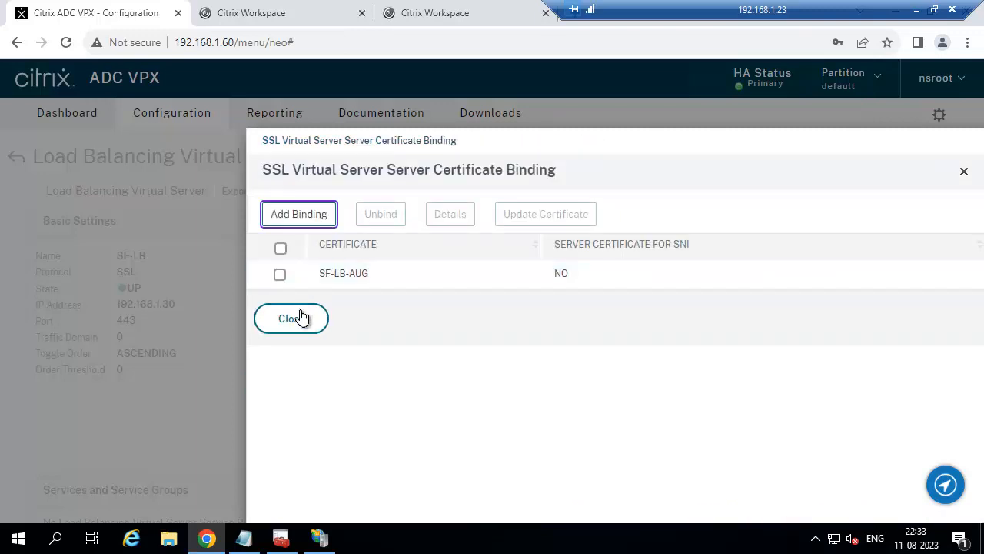
click(298, 319)
scroll(308, 314, down, 15)
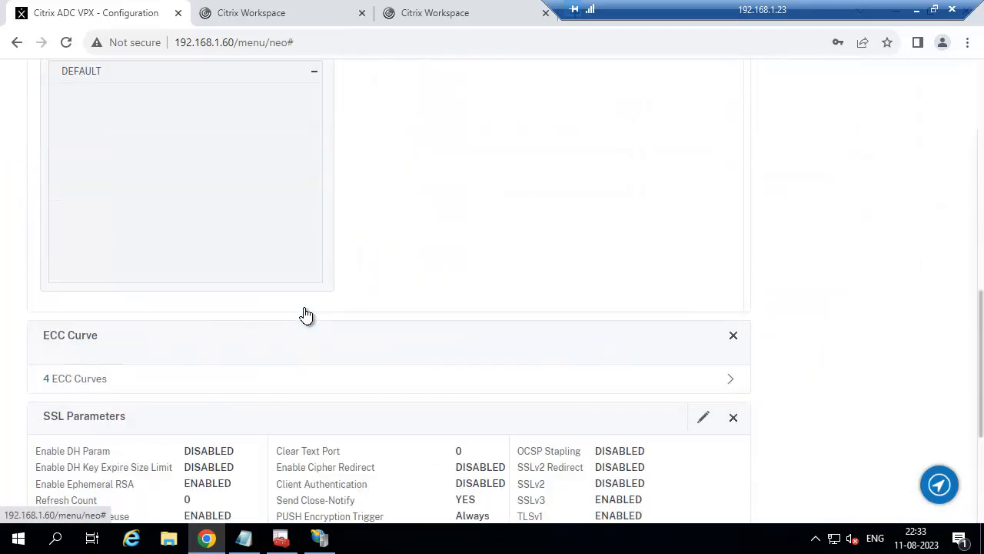
click(64, 496)
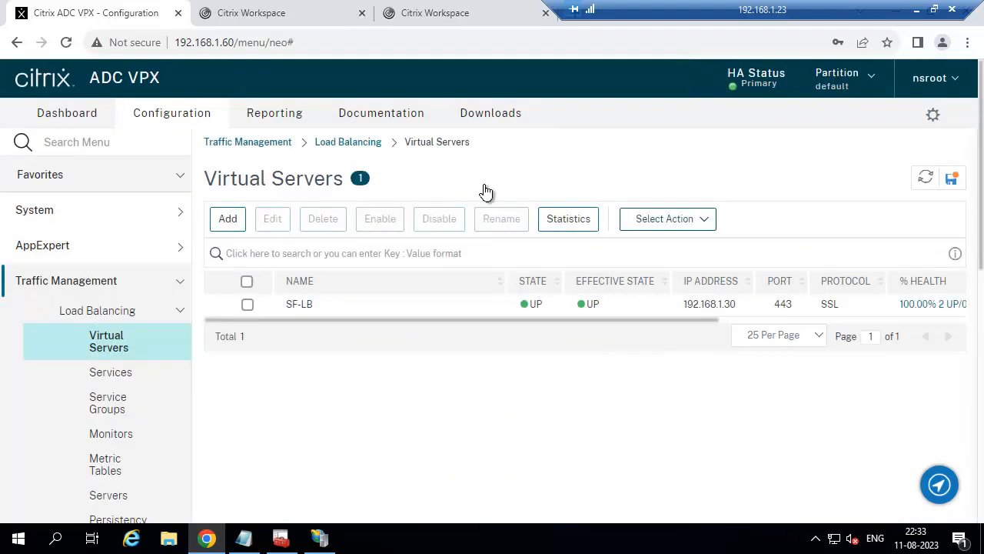
click(546, 13)
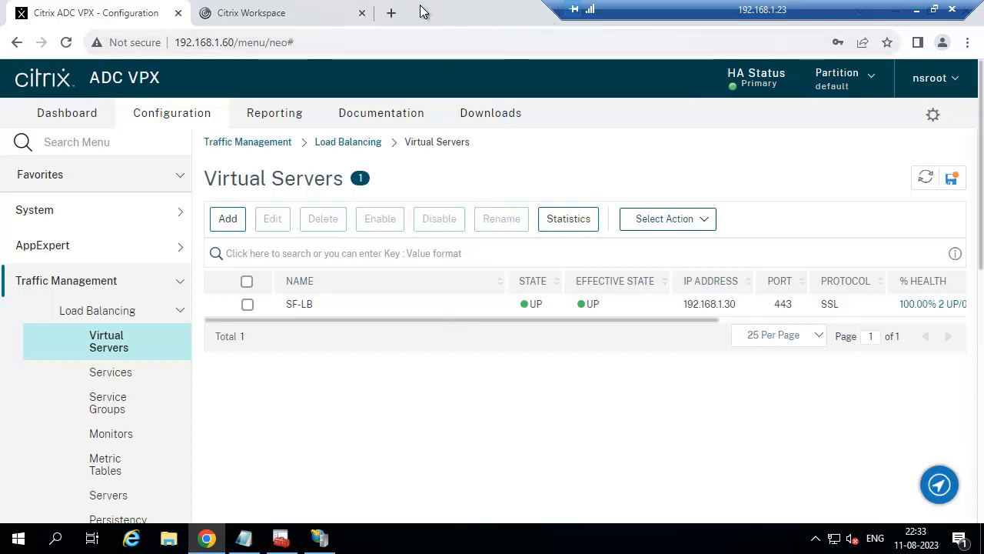
Step: Open the StoreFront site in a new tab and inspect the certificate it presents
click(394, 12)
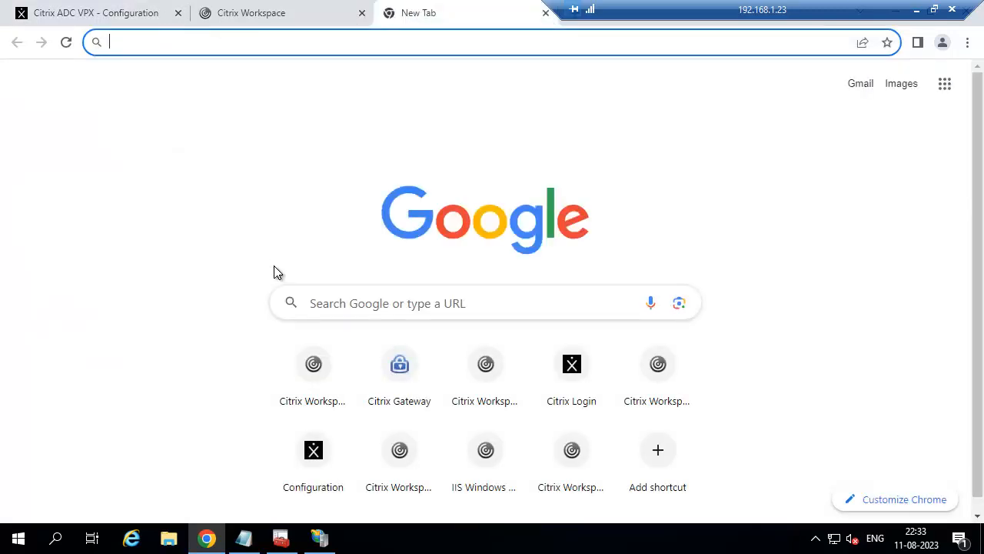
click(313, 374)
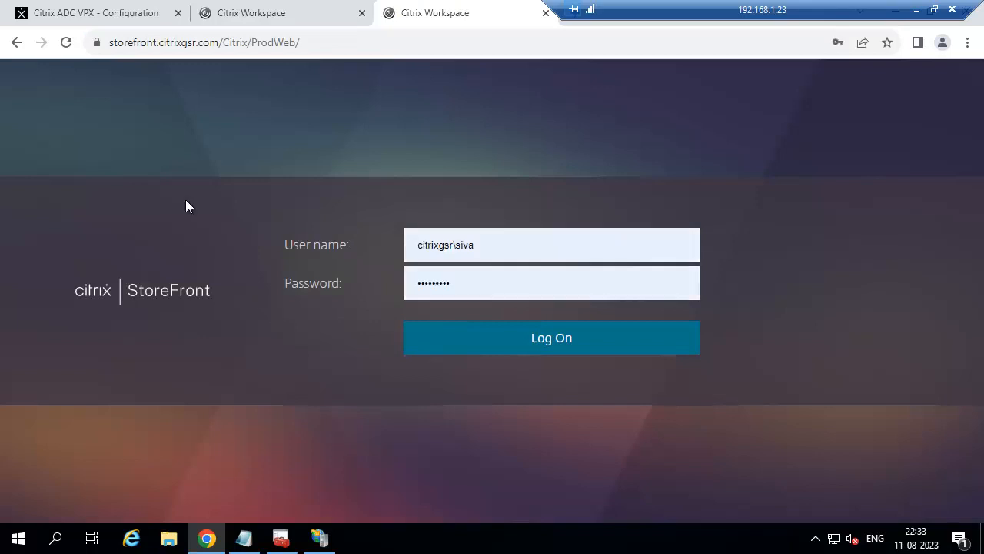
click(96, 43)
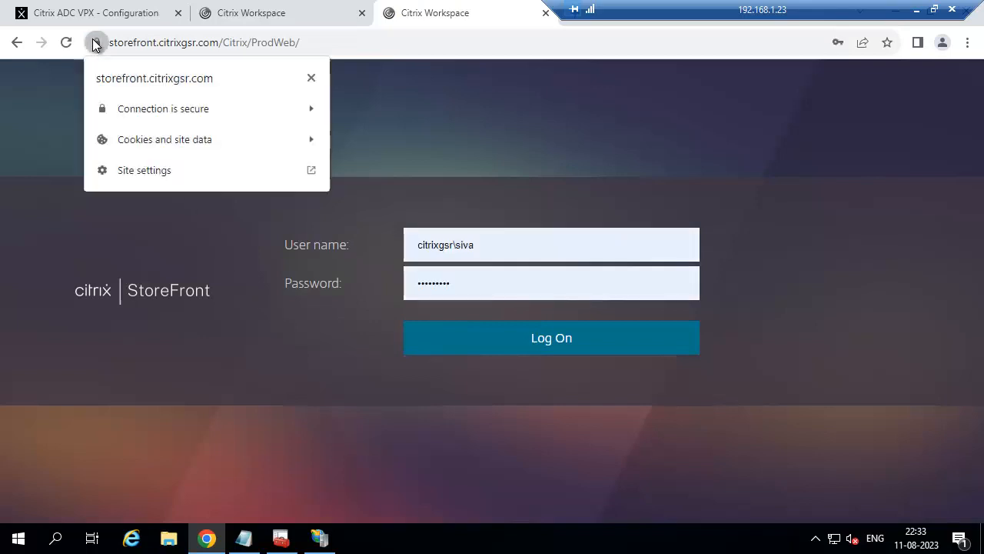
click(147, 110)
click(138, 211)
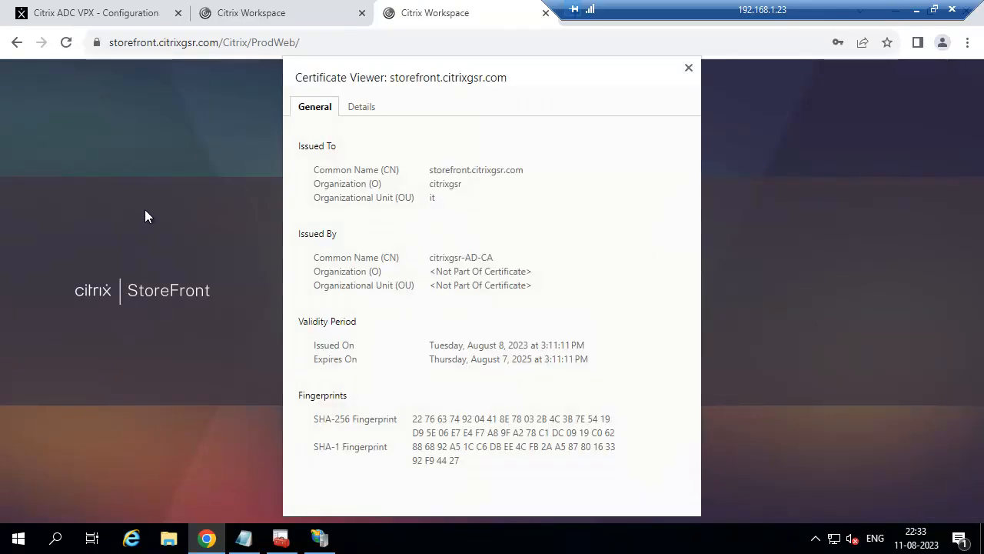
click(689, 68)
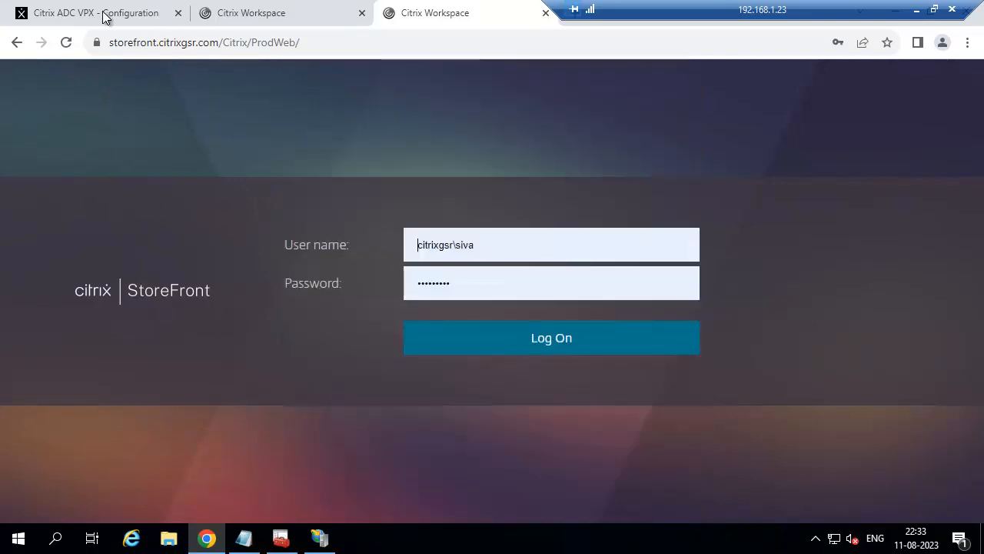
Step: Reload the page and confirm the certificate is the new one, issued August 11, 2023 by citrixgsr-AD-CA
click(66, 43)
click(66, 43)
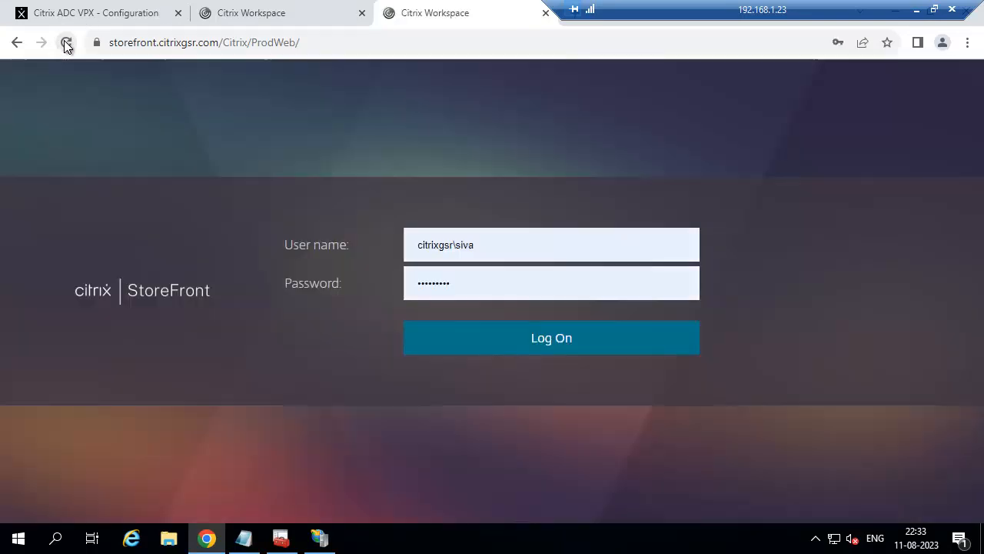
click(66, 43)
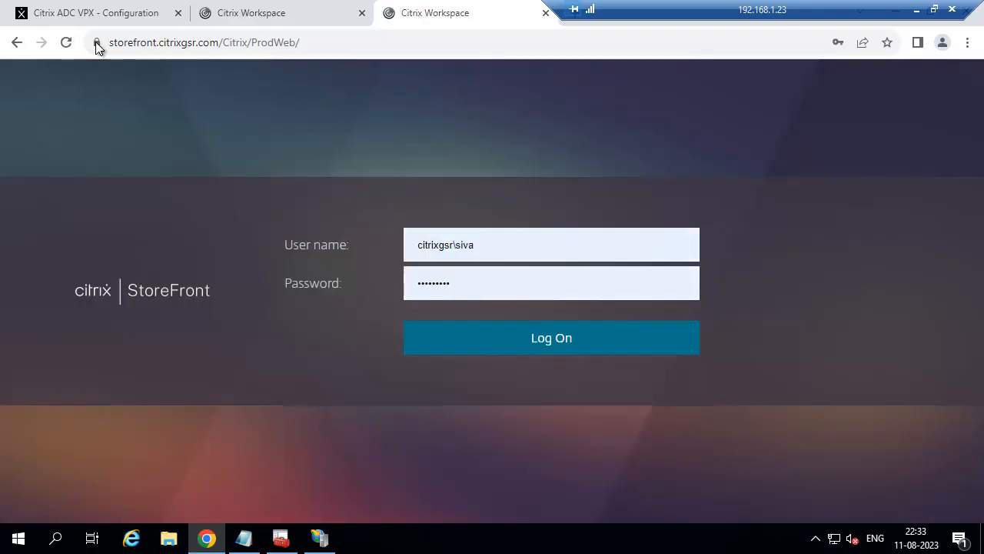
click(96, 42)
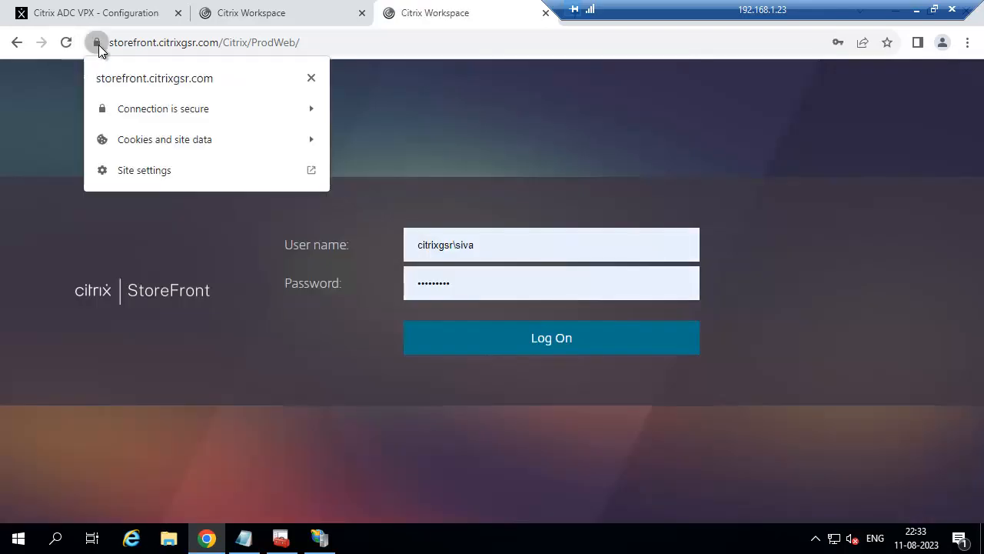
click(156, 107)
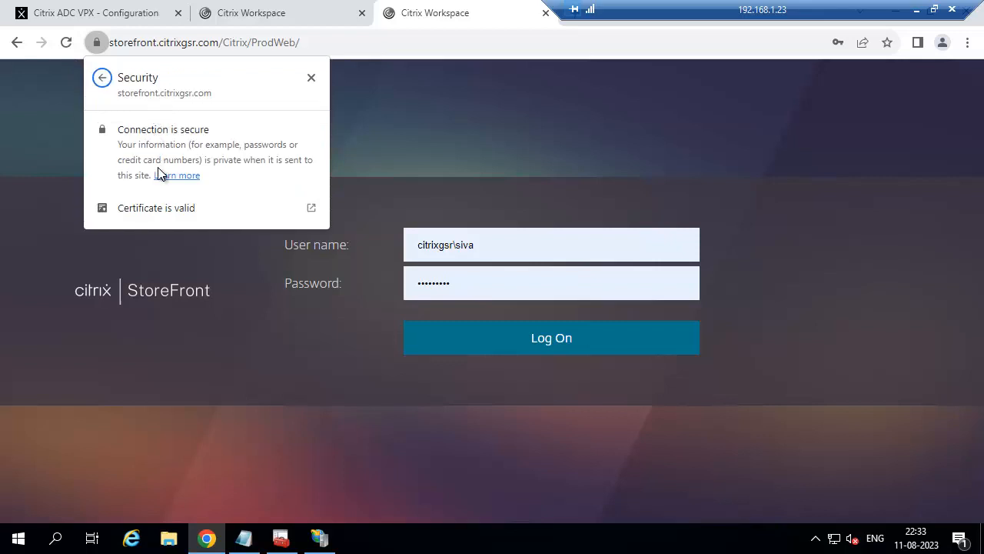
click(158, 206)
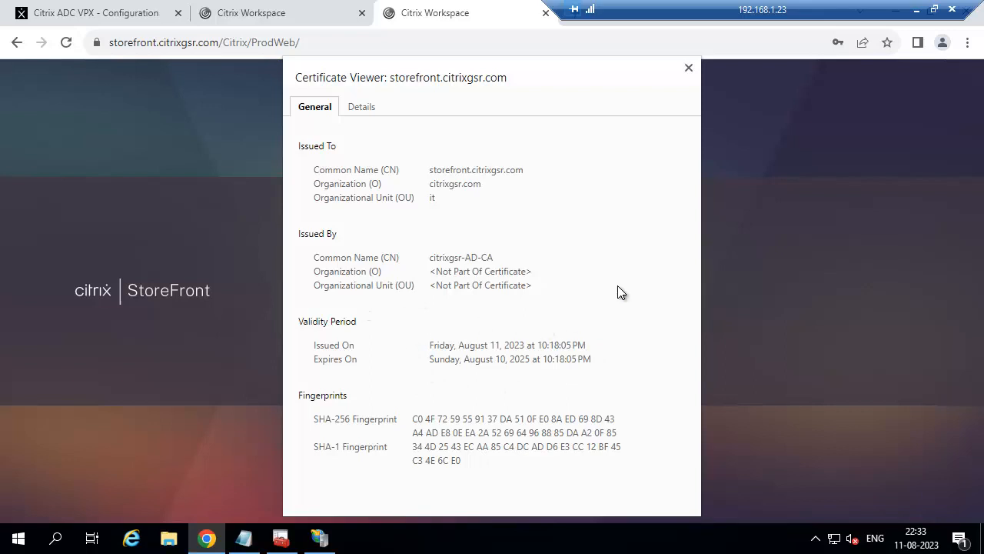
click(689, 68)
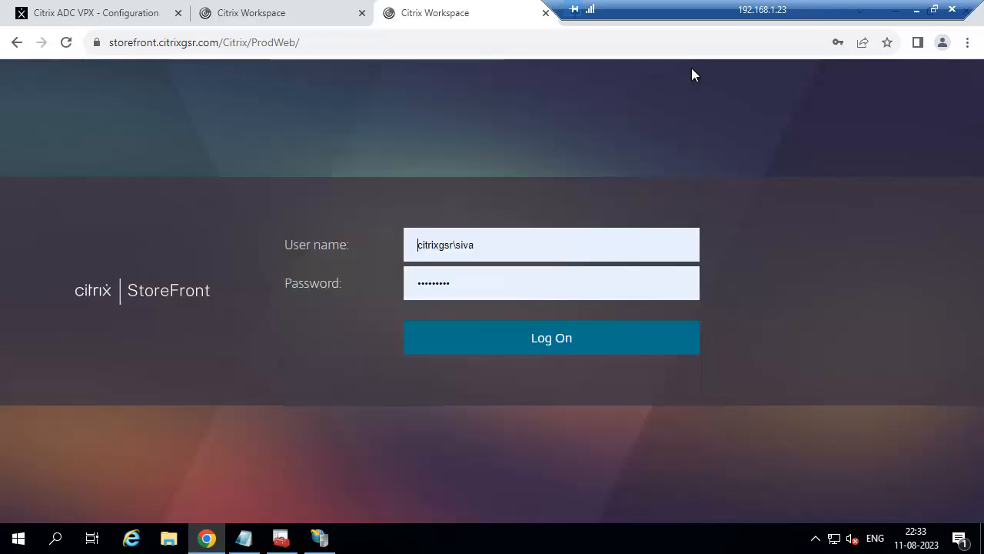